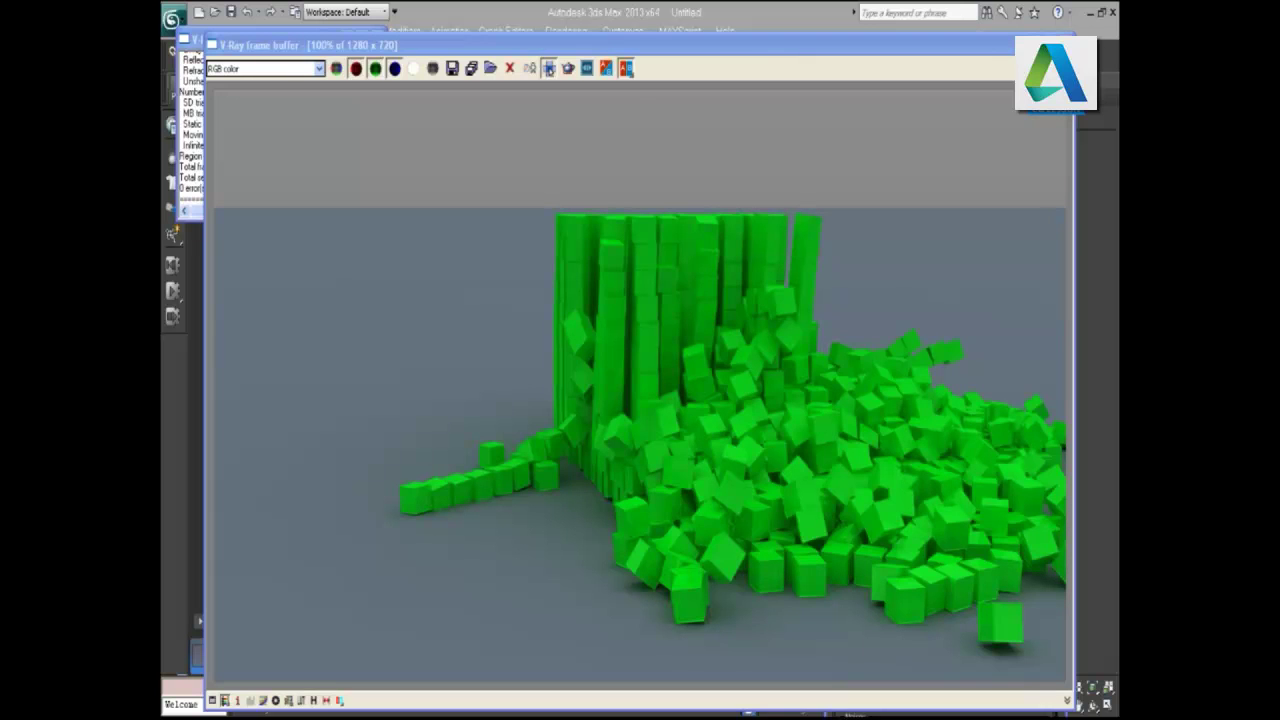
Step: Open the Material Editor beside the finished V-Ray render of the green cubes
key(m)
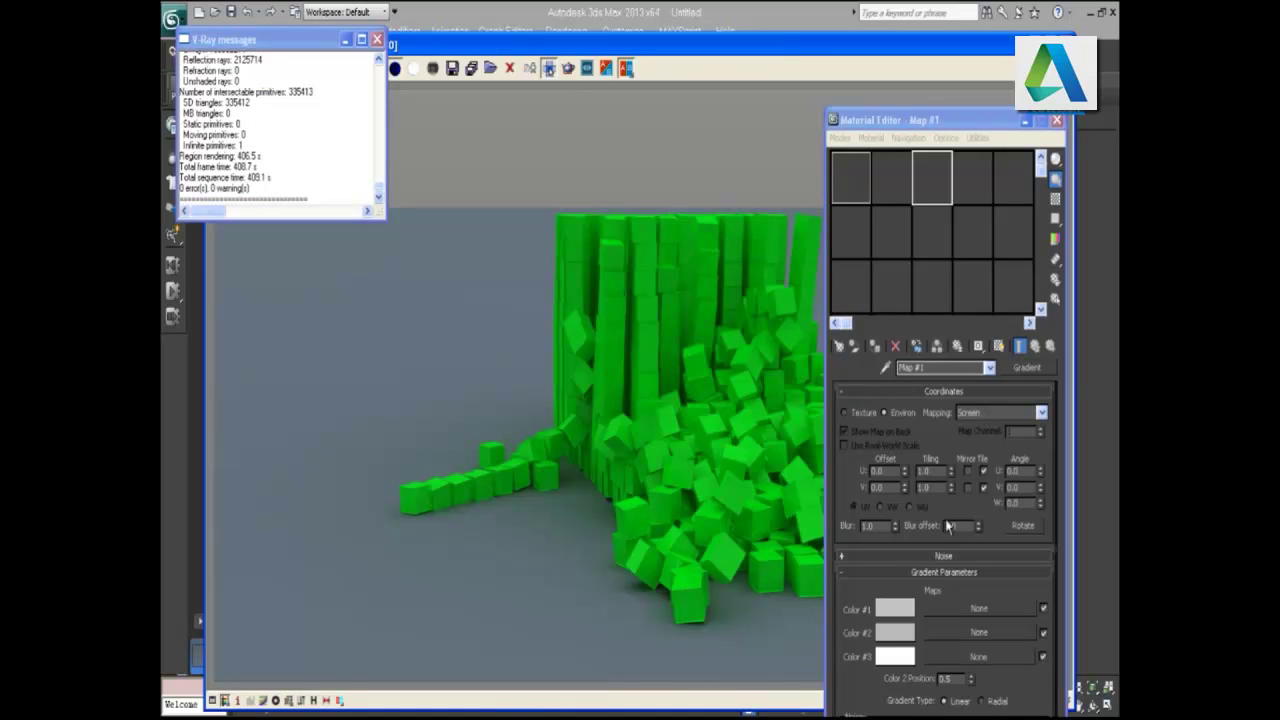
Step: Close the render log and Material Editor, then start and reset the MassFX simulation to restack the boxes
click(1040, 170)
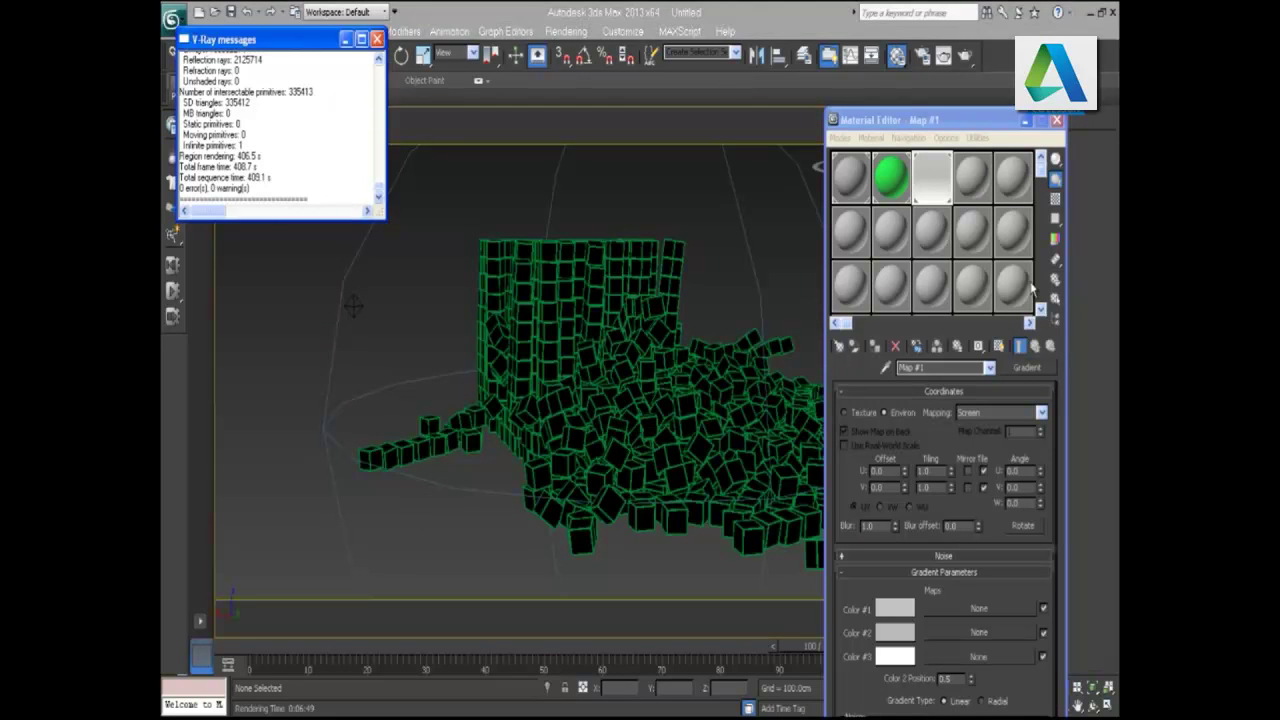
click(377, 39)
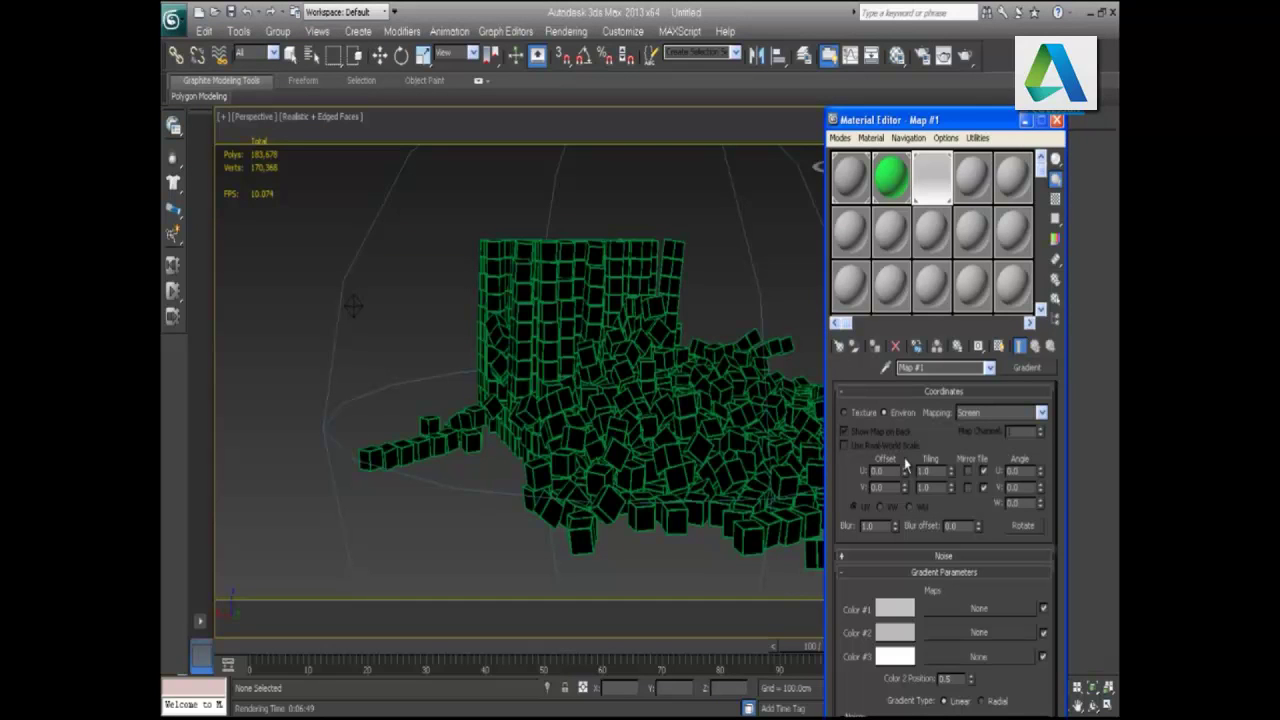
key(m)
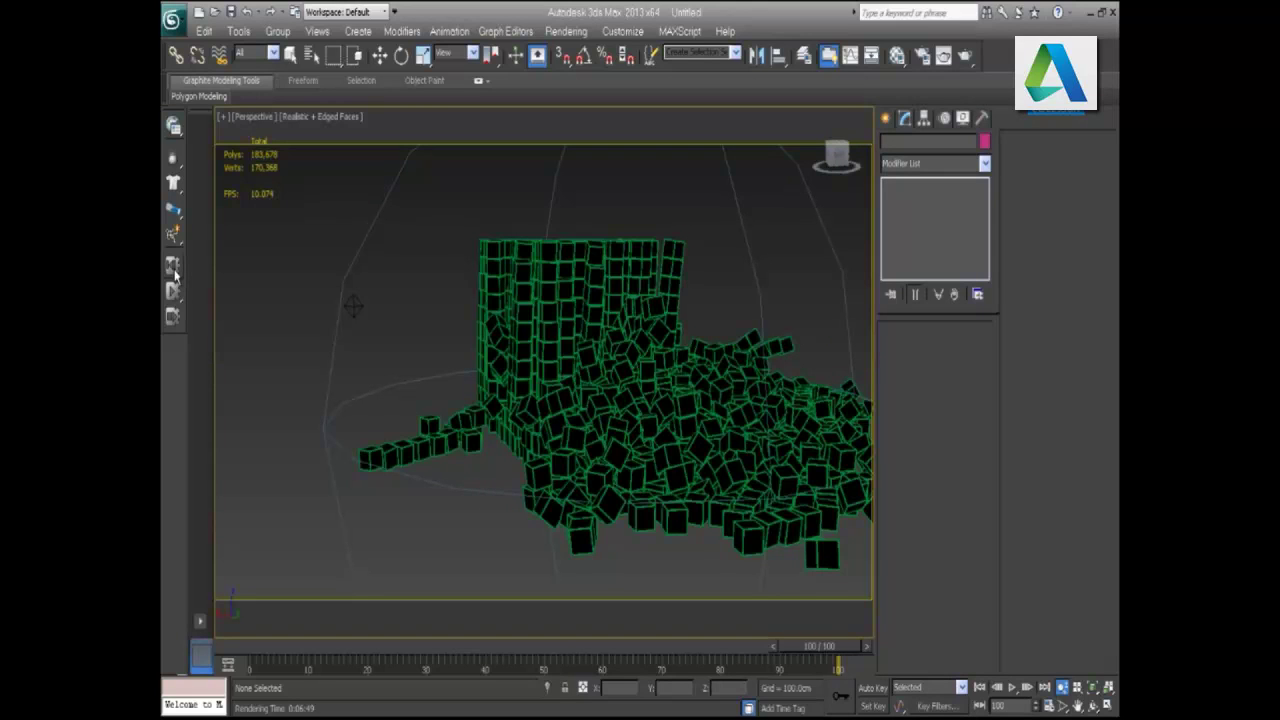
click(173, 266)
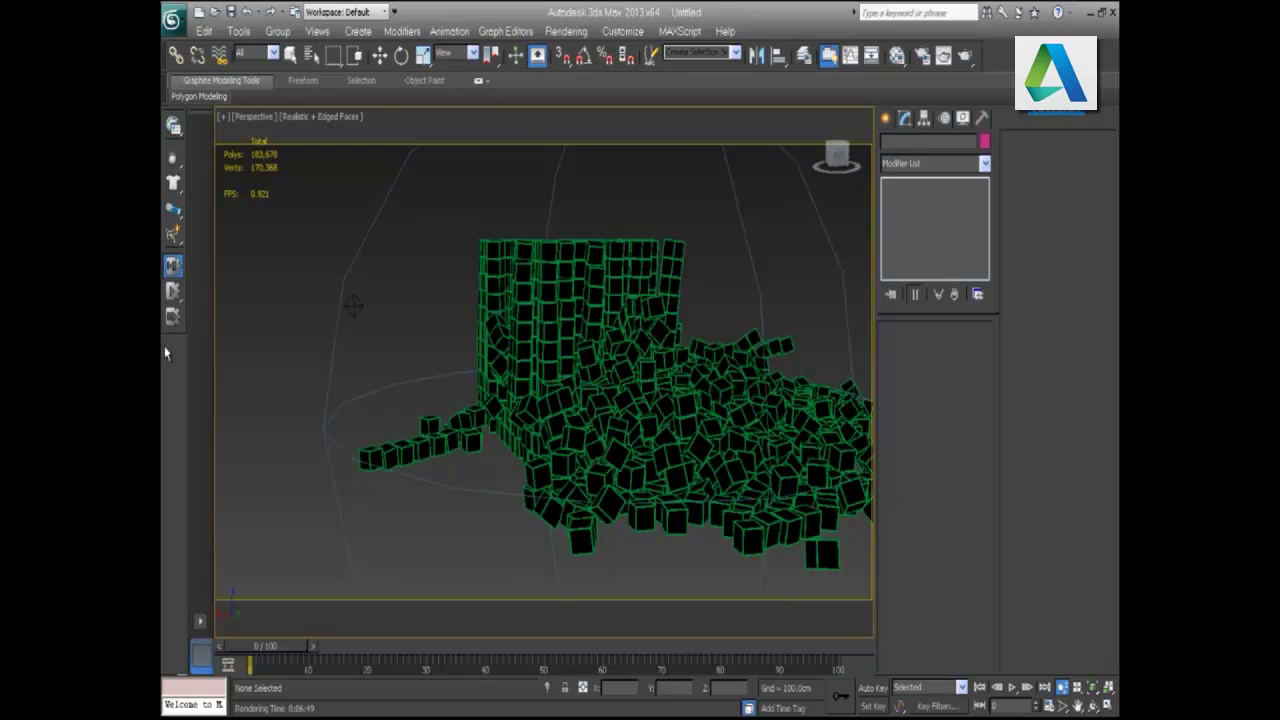
click(173, 265)
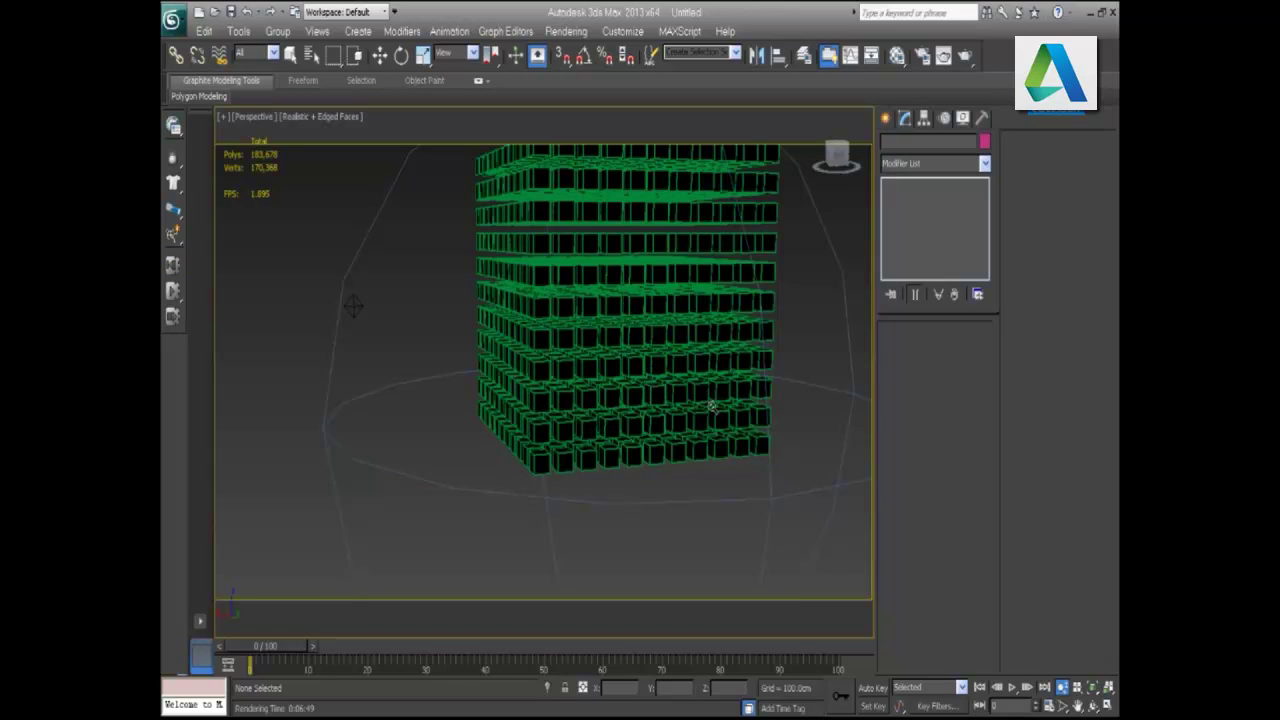
alt+middle_drag(639, 236, 581, 300)
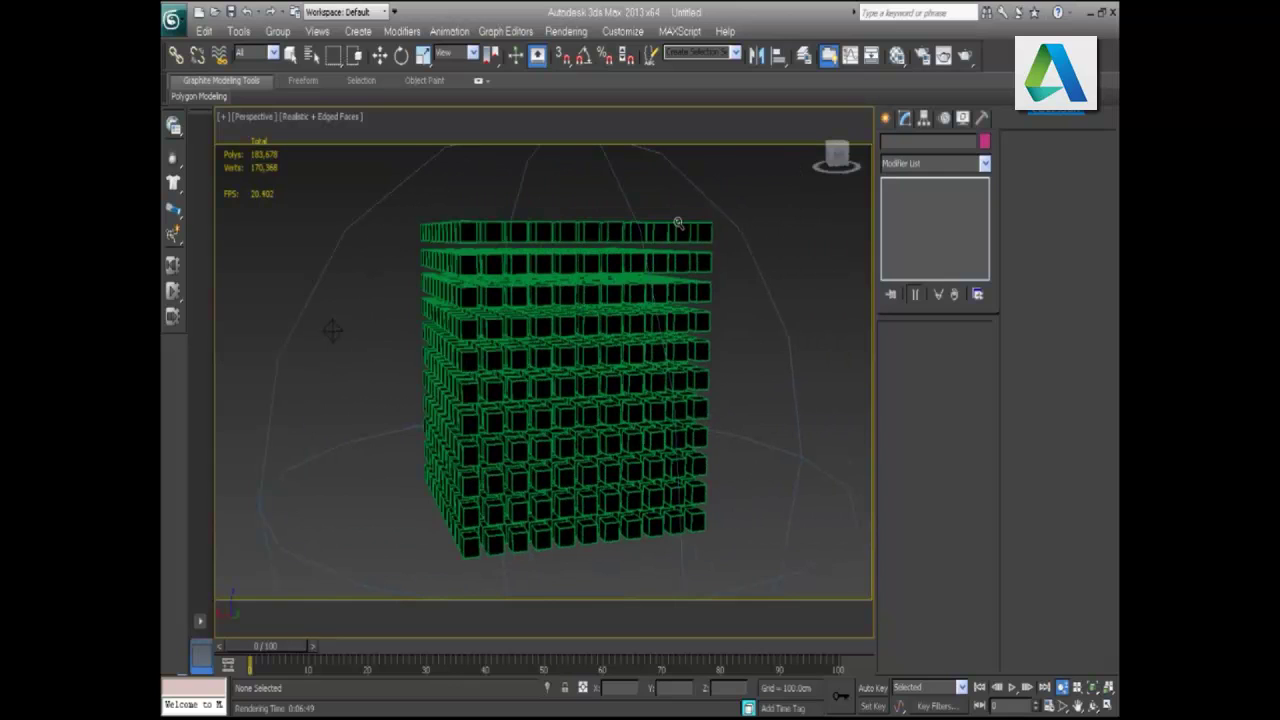
right_click(736, 68)
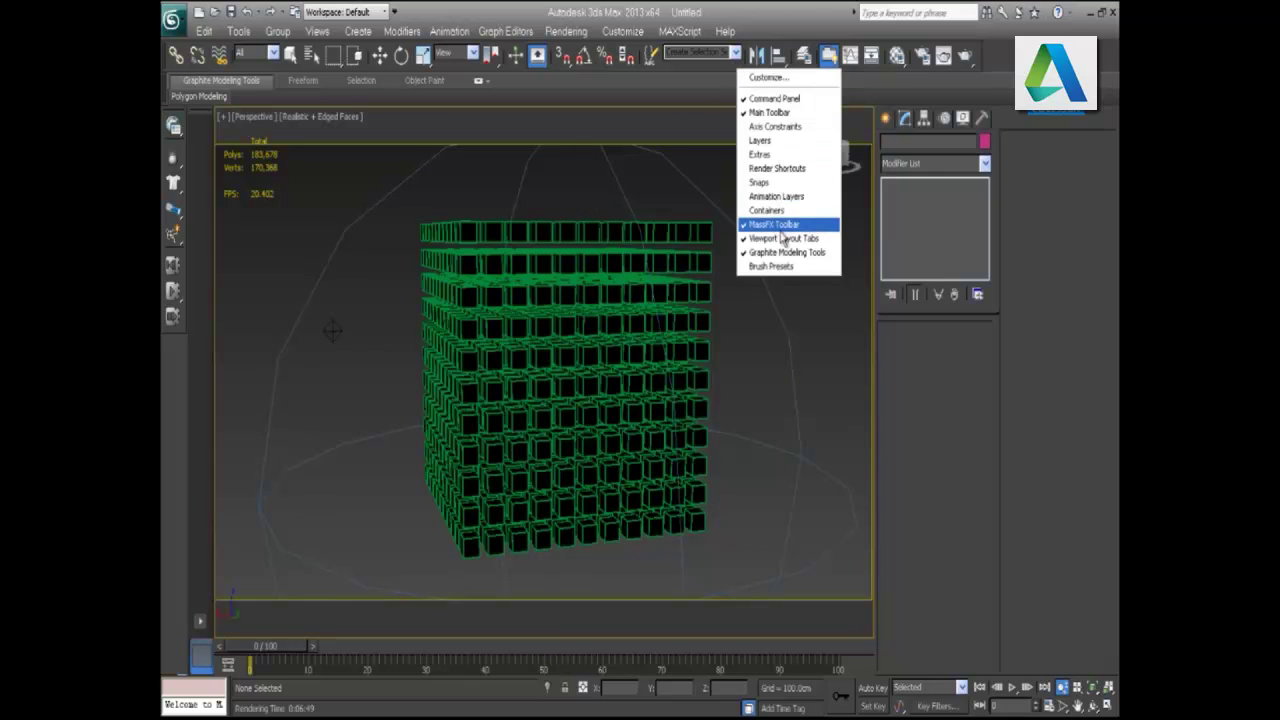
click(797, 17)
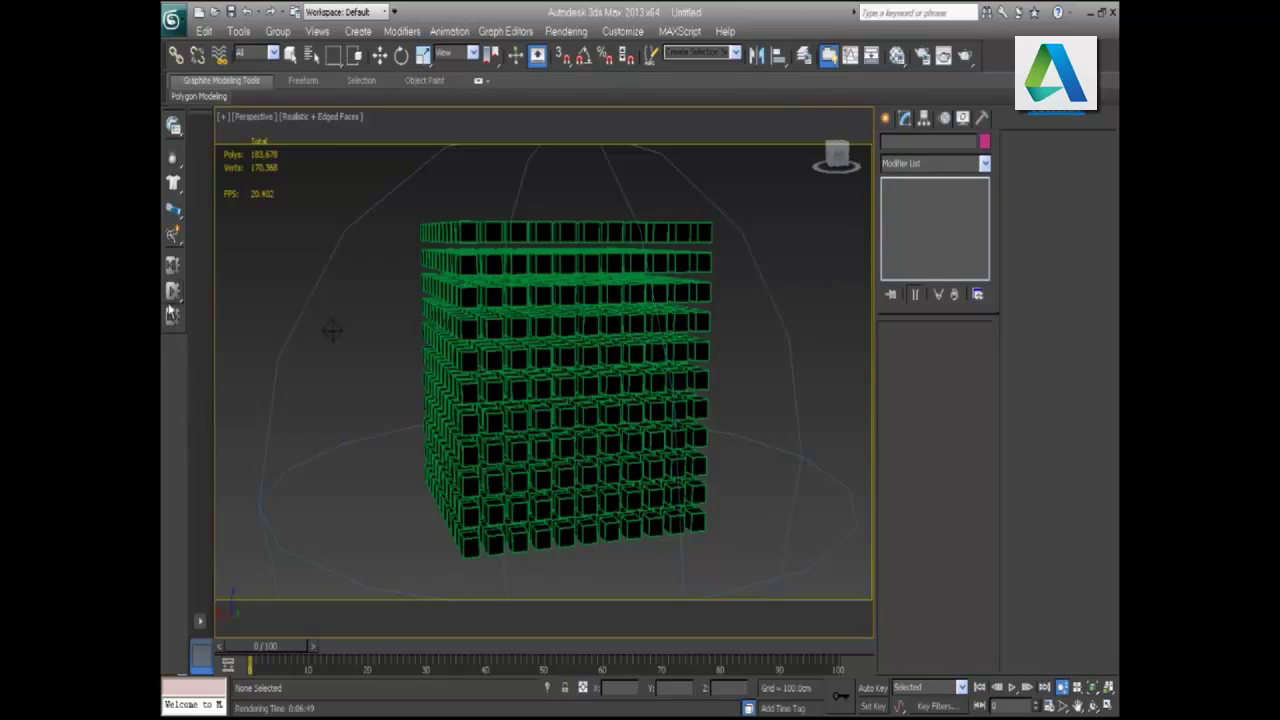
click(172, 292)
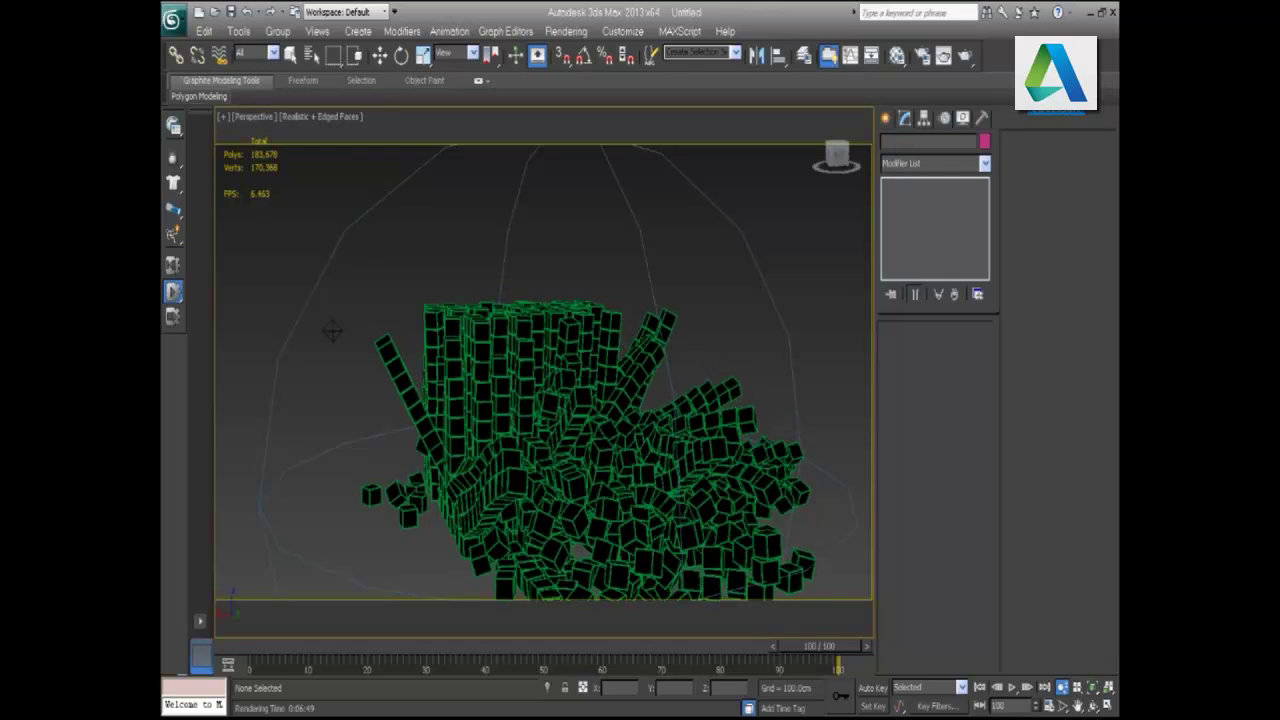
click(175, 267)
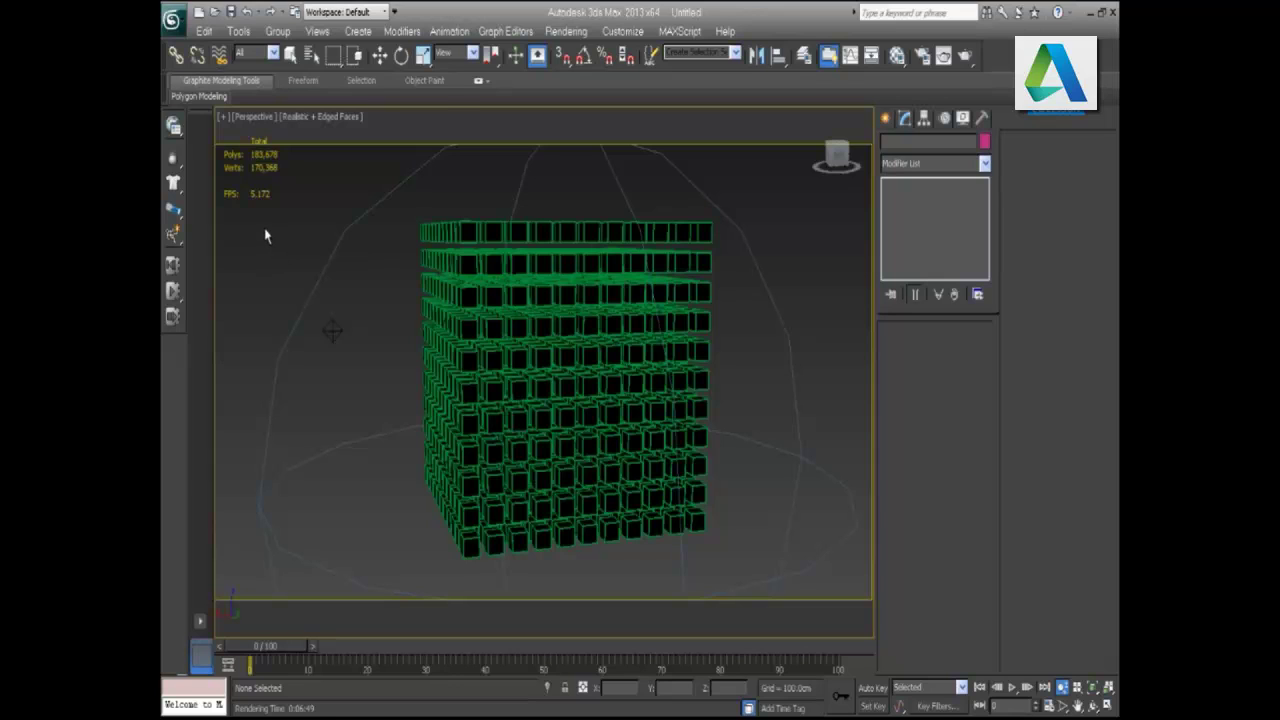
Step: Reset the scene from the Application menu without saving the current changes
click(171, 20)
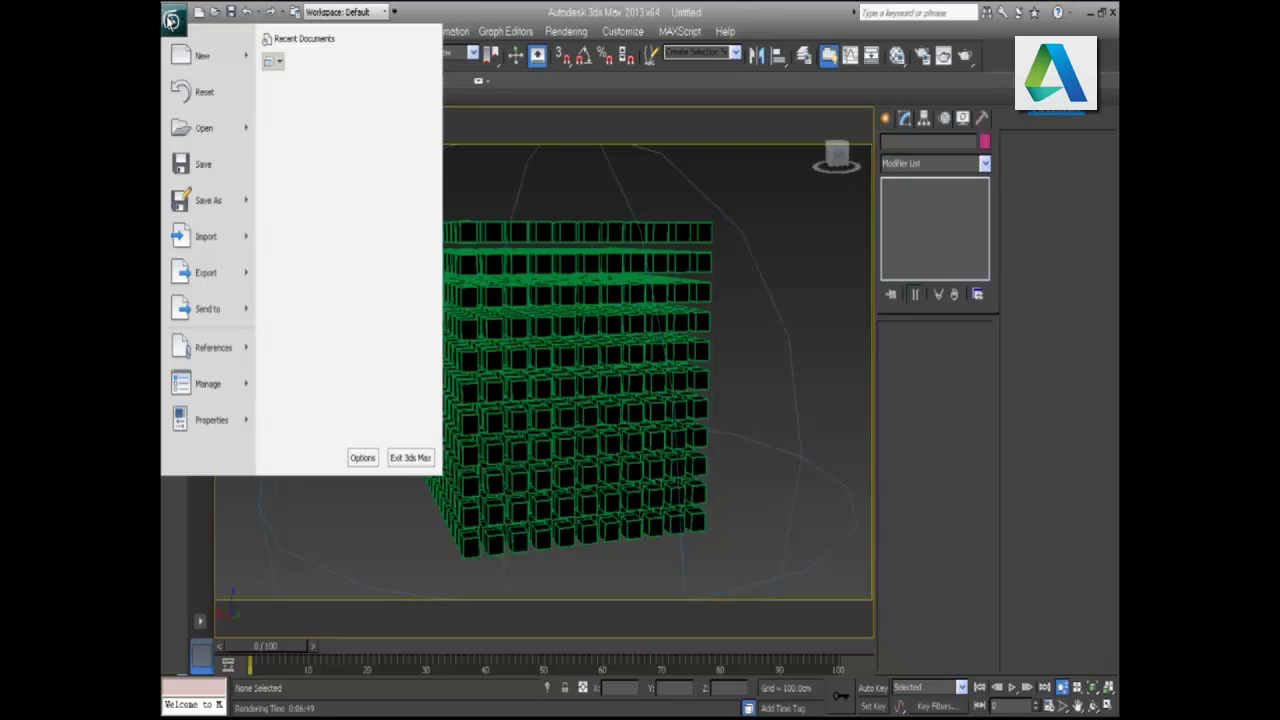
click(205, 95)
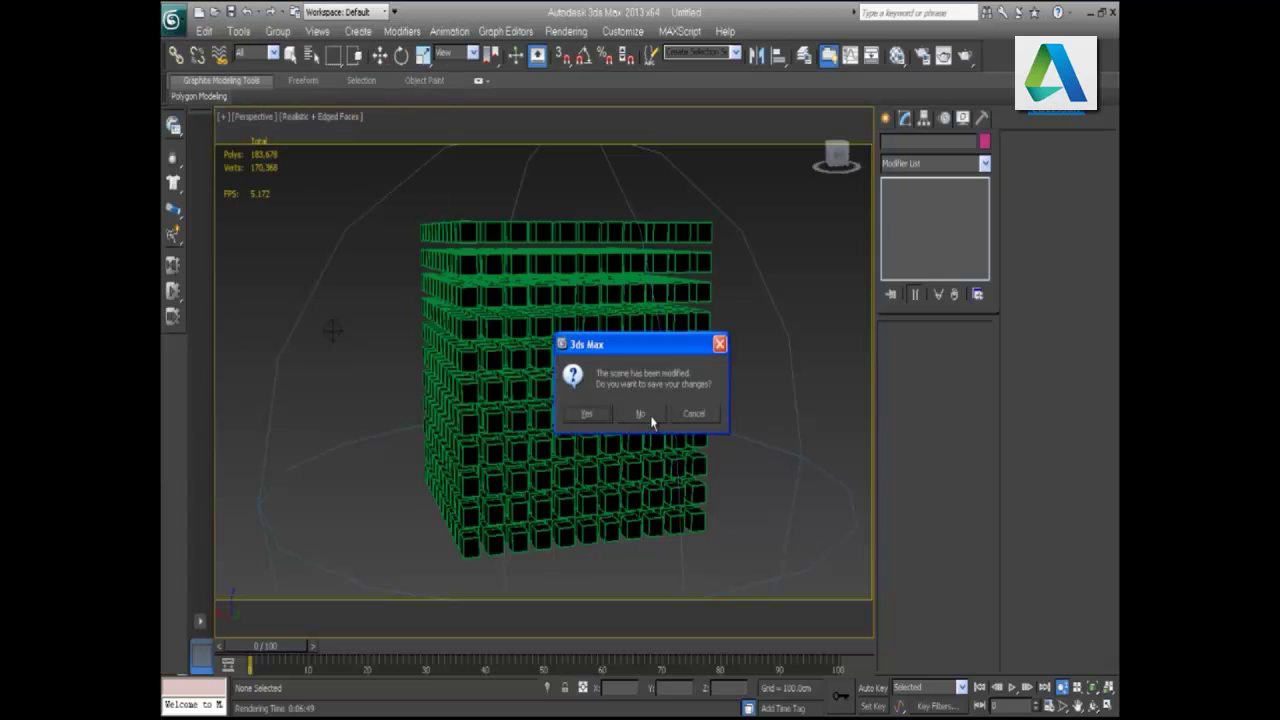
click(650, 415)
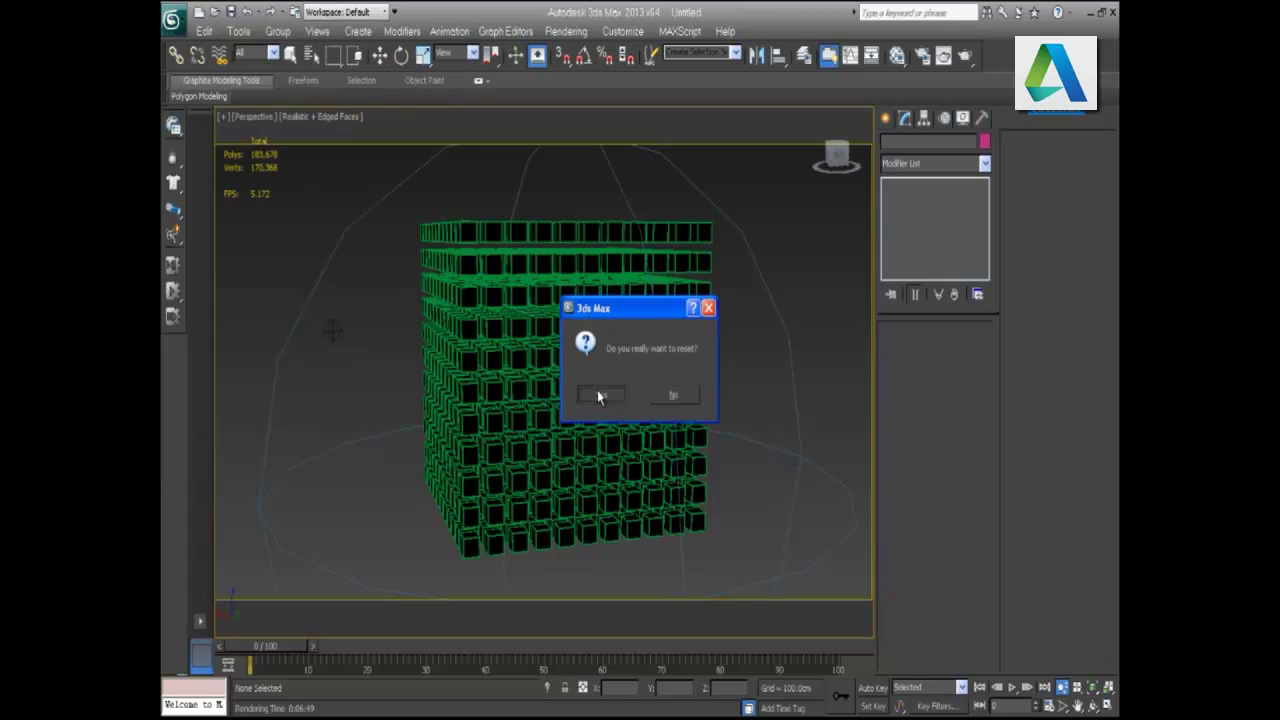
click(597, 390)
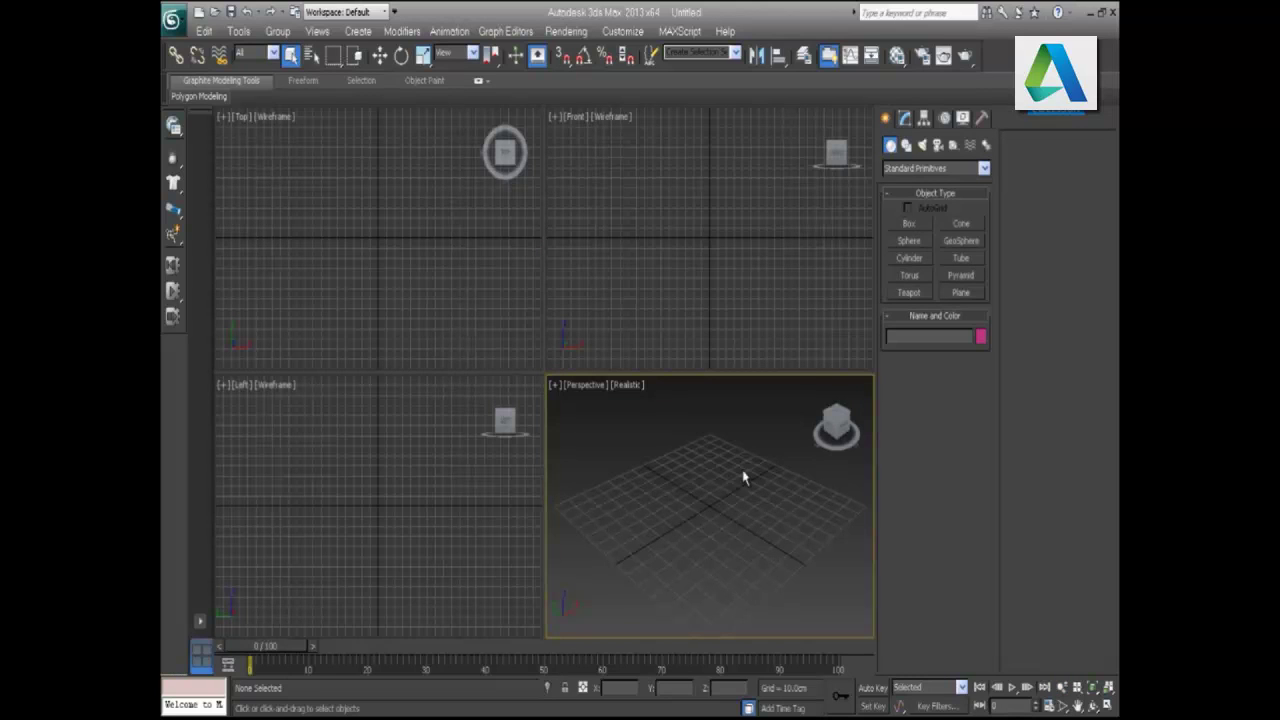
Step: Create a box and set its Length, Width and Height to 50 cm
click(914, 229)
drag(355, 213, 410, 276)
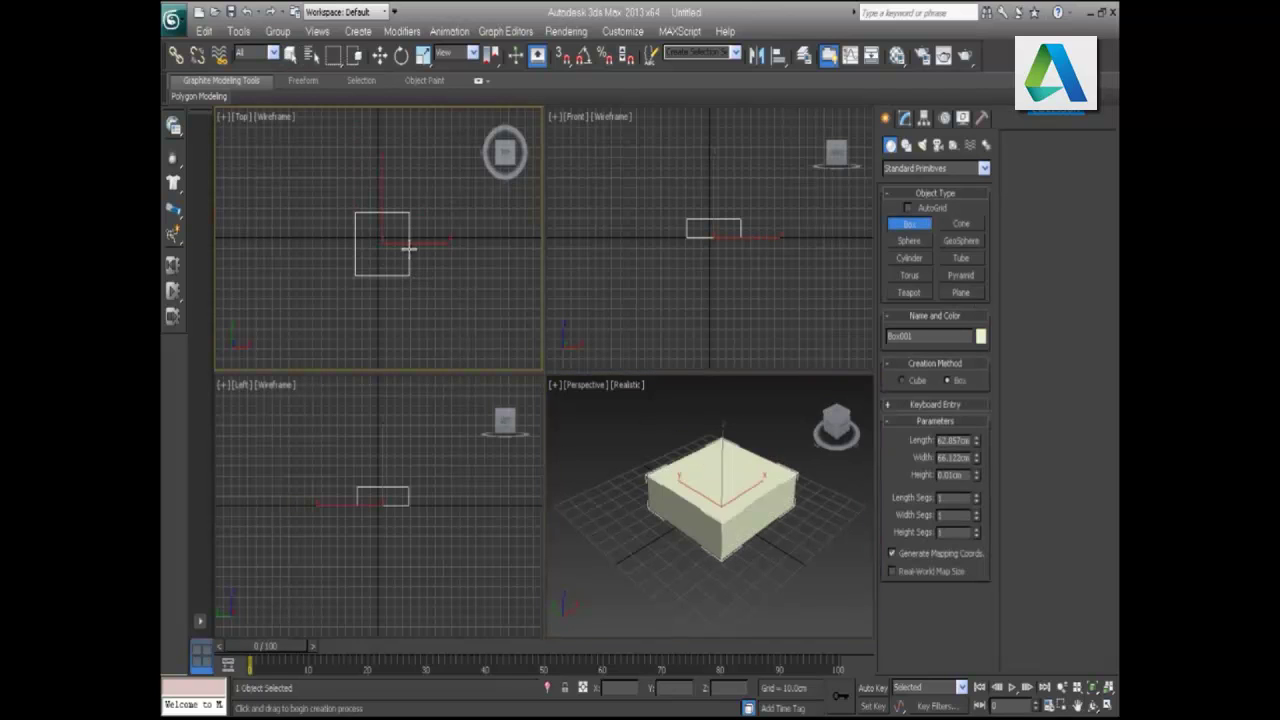
click(408, 232)
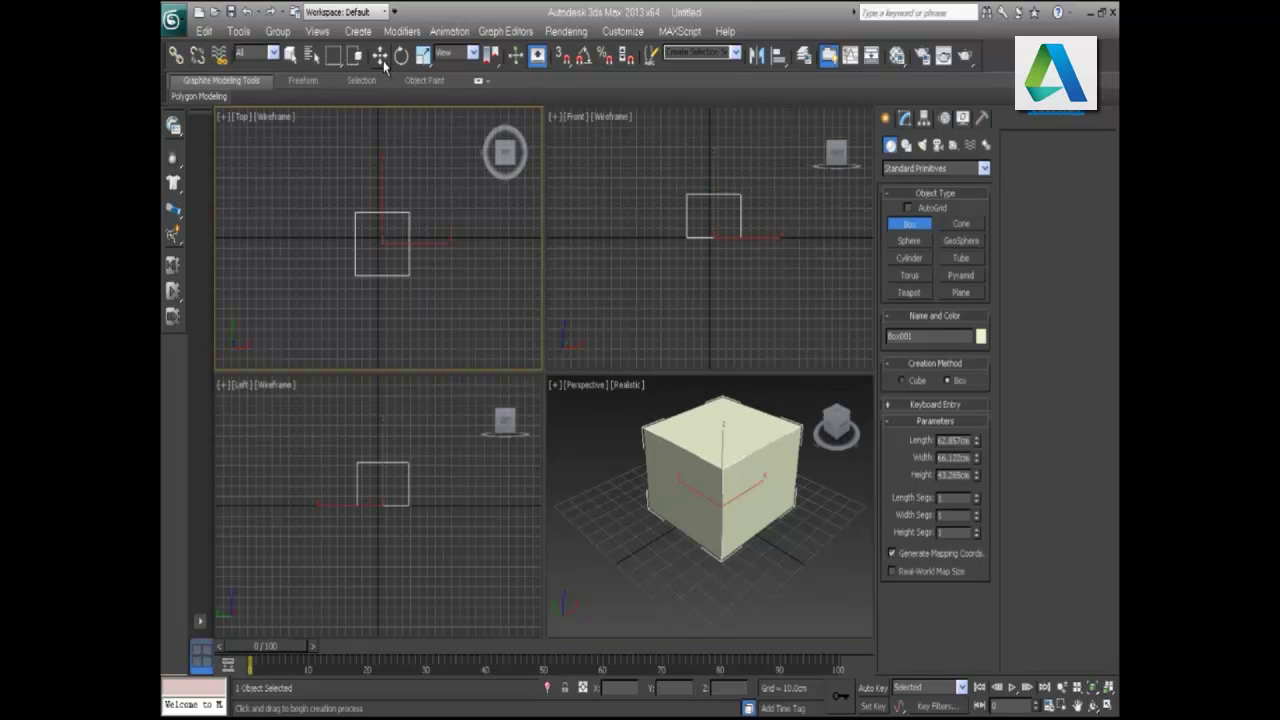
click(380, 56)
click(904, 118)
double_click(953, 350)
text(50)
key(Tab)
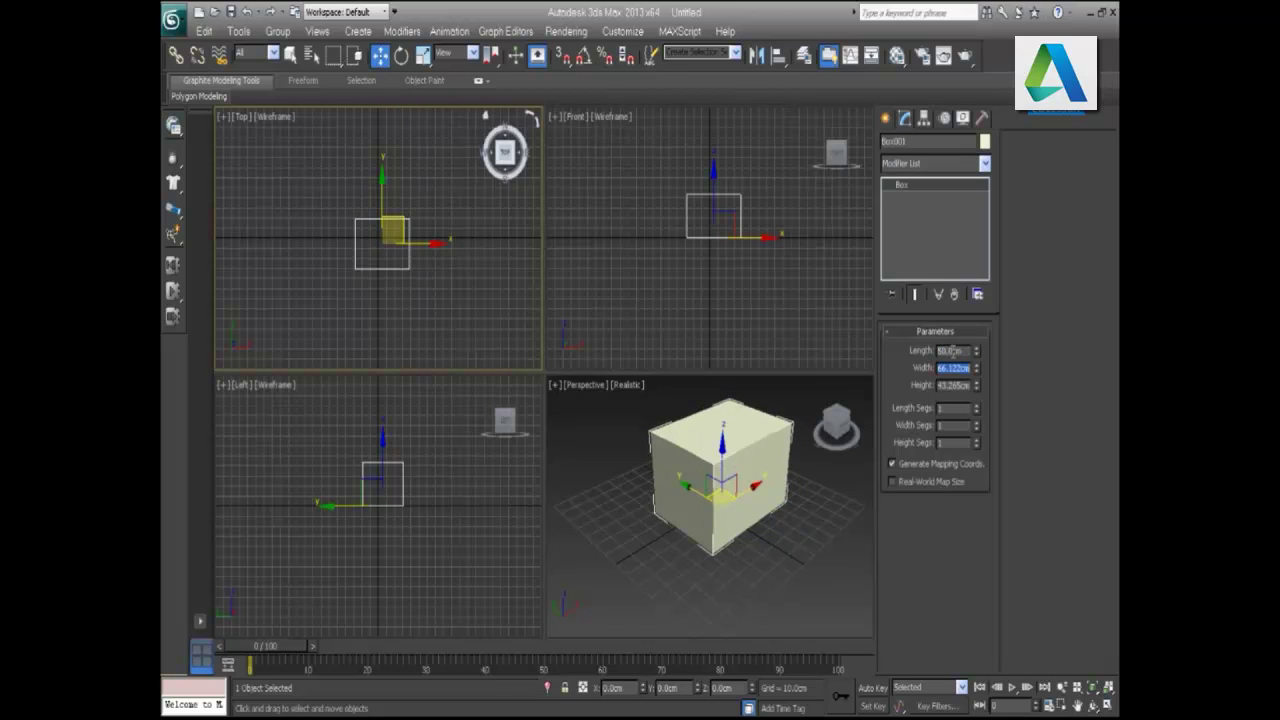
text(50)
key(Tab)
text(50)
key(Return)
Step: Maximize the Perspective view zoomed to the box with edged faces shown
click(708, 500)
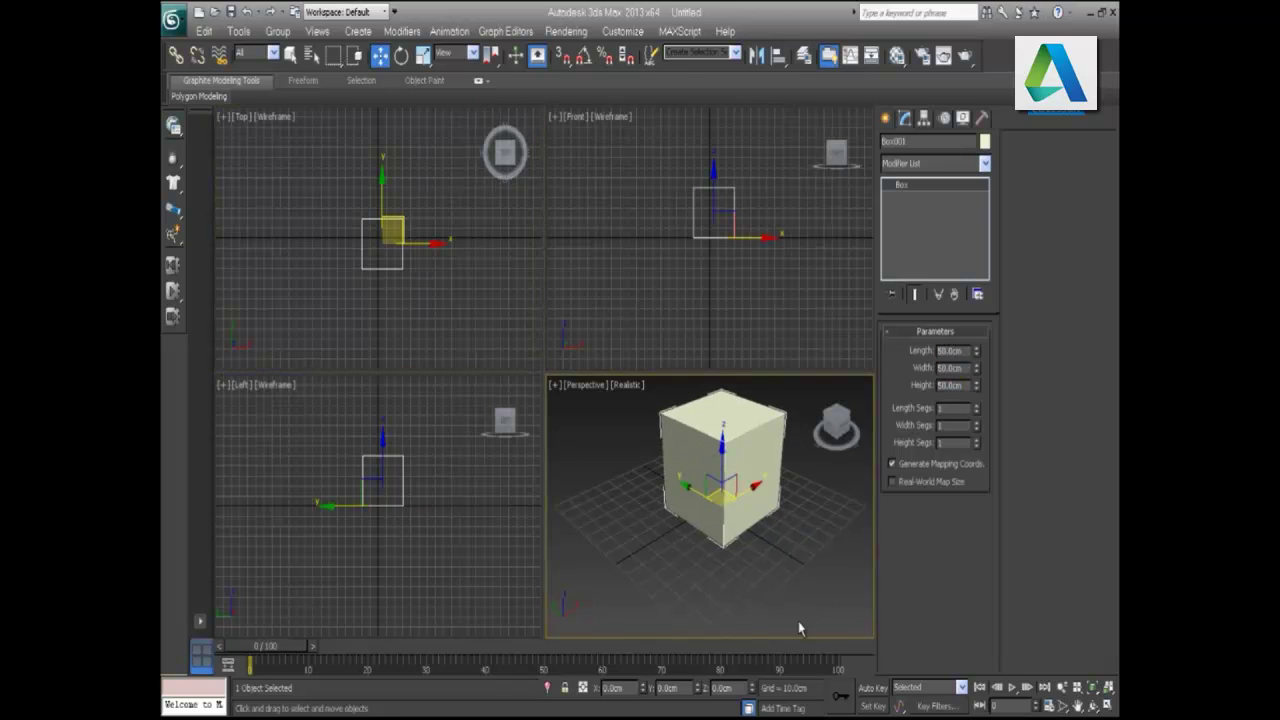
key(z)
click(1108, 706)
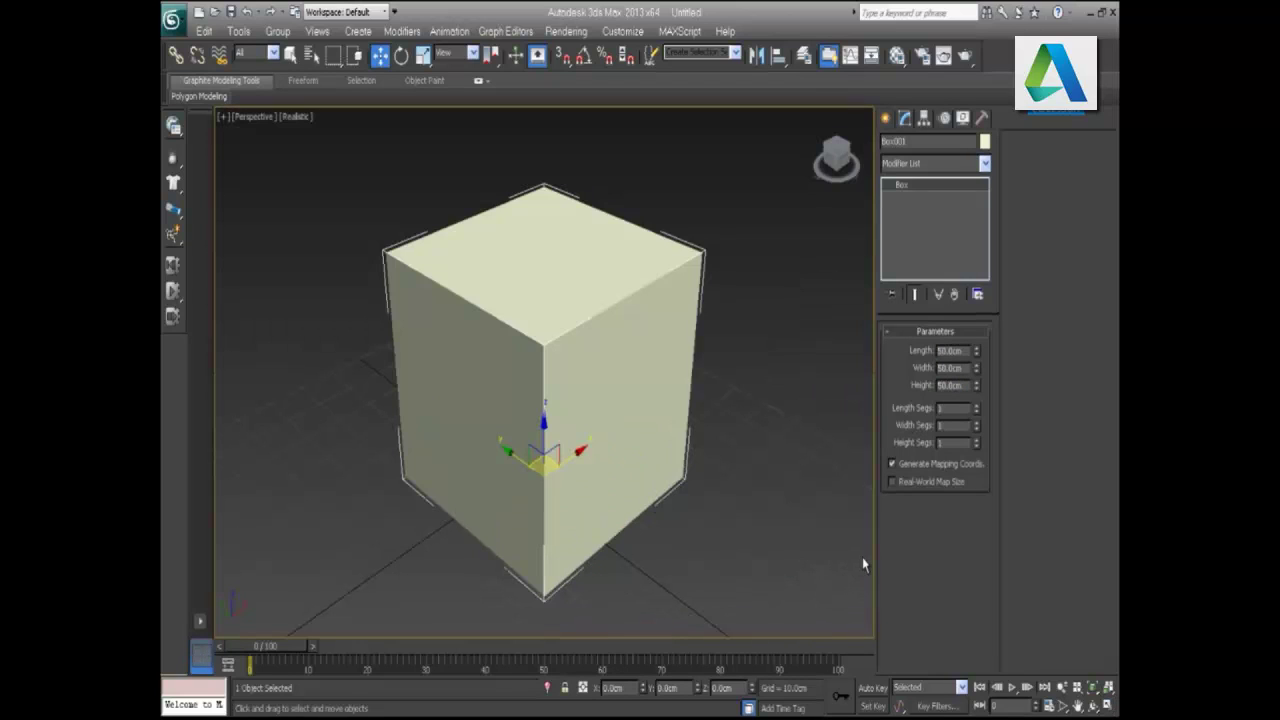
key(F4)
key(F4)
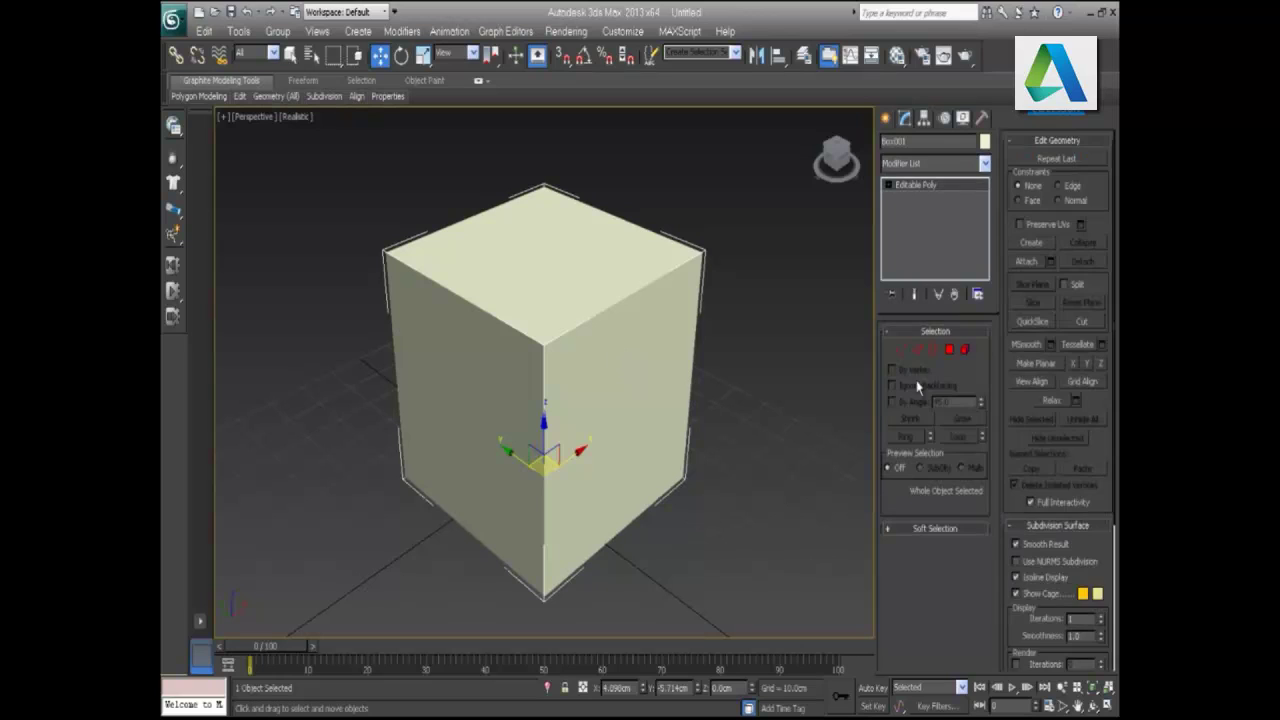
Step: Select all twelve edges of the cube and chamfer them into wide rounded bevels
click(917, 352)
drag(773, 607, 272, 153)
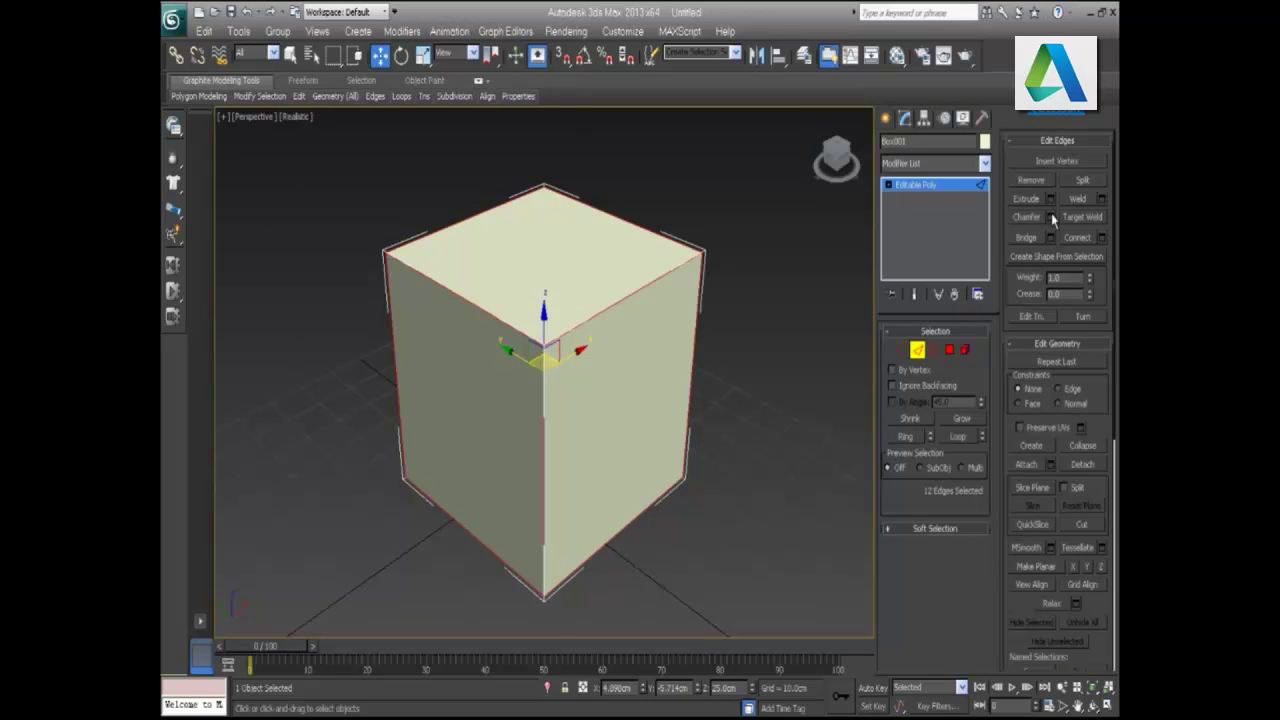
click(1064, 358)
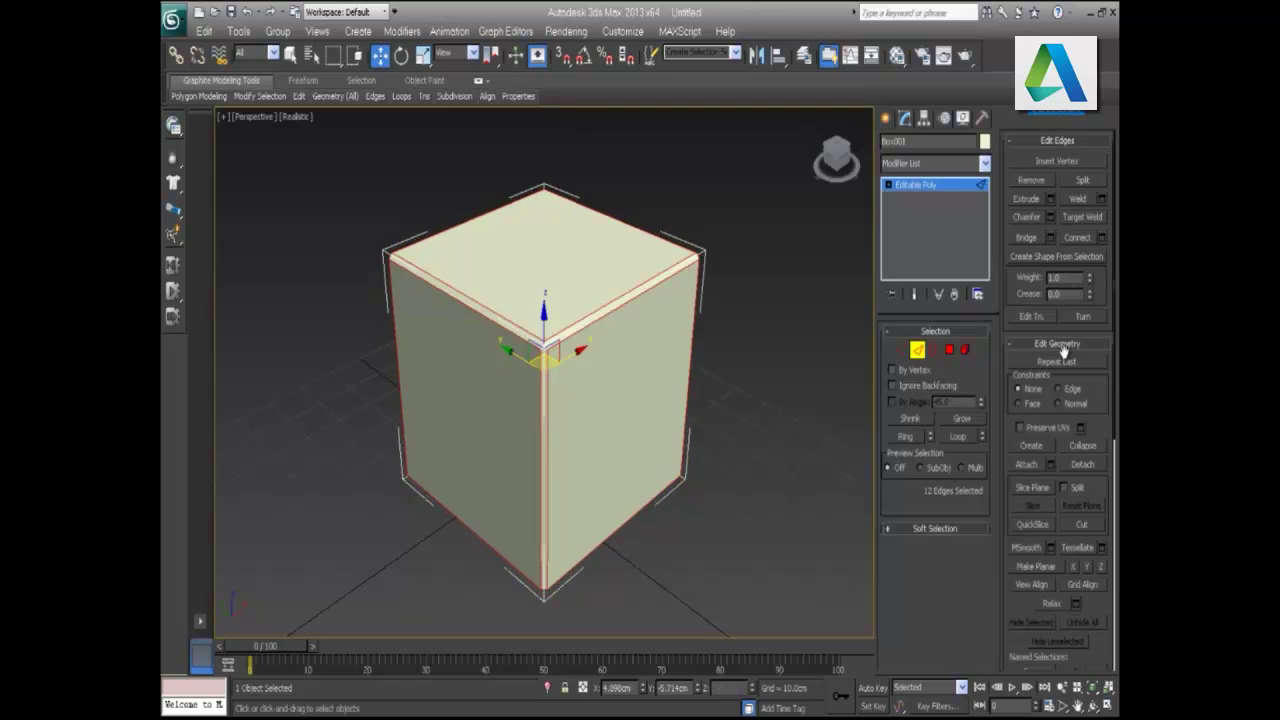
mouse_move(560, 387)
mouse_down()
mouse_move(566, 378)
mouse_move(568, 406)
mouse_up()
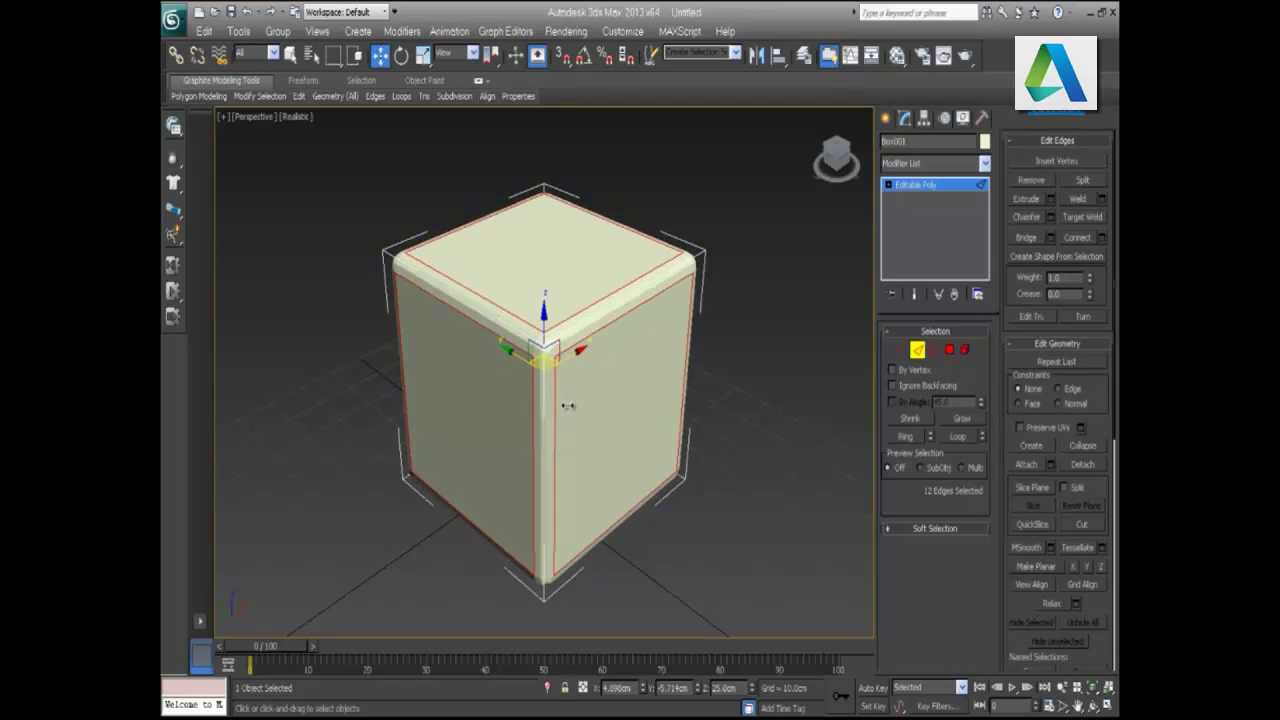
key(F4)
Step: Select all six faces of the chamfered box, including the underside and hidden sides
click(549, 450)
click(949, 349)
click(557, 267)
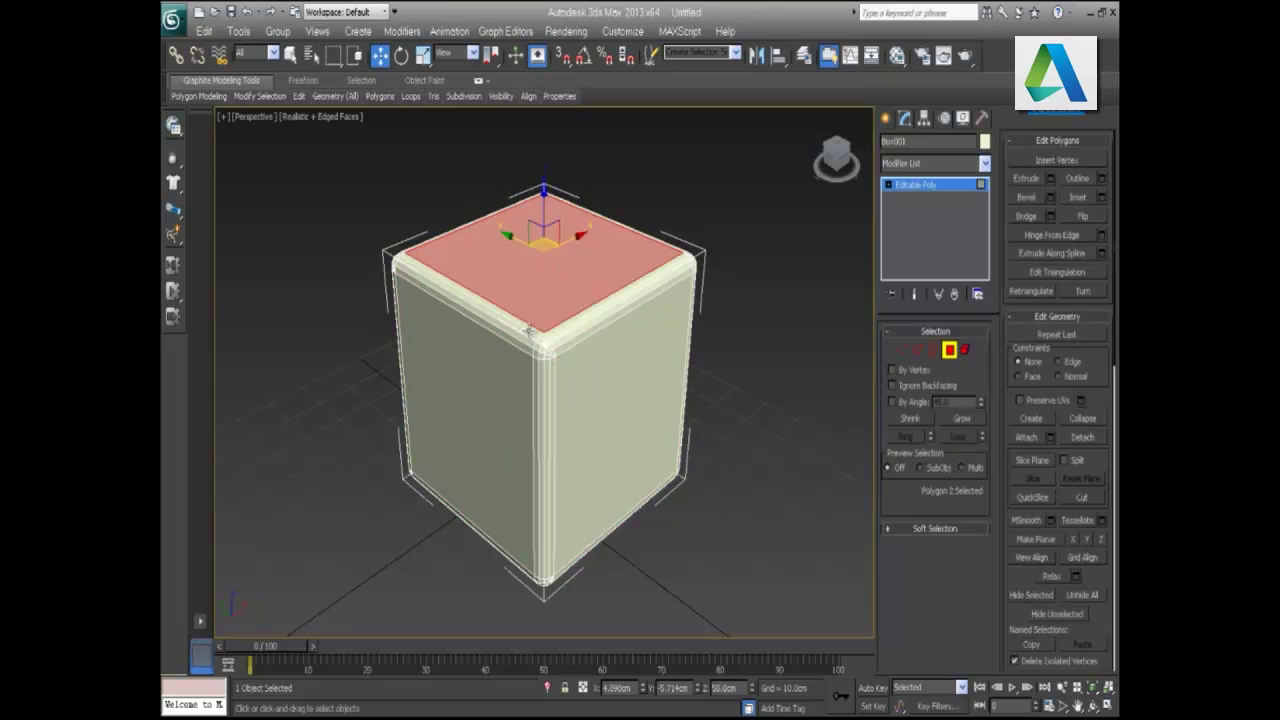
ctrl+click(472, 438)
ctrl+click(615, 420)
alt+middle_drag(608, 466, 600, 522)
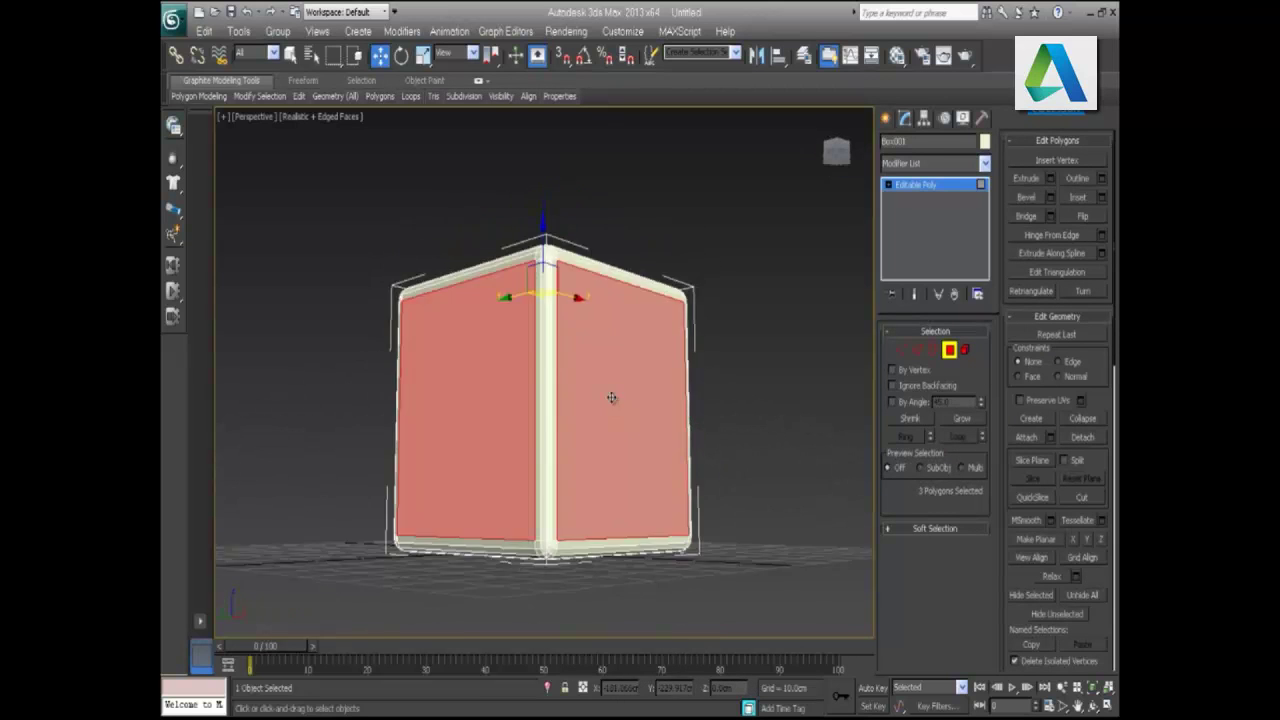
ctrl+click(597, 522)
alt+middle_drag(449, 410, 523, 262)
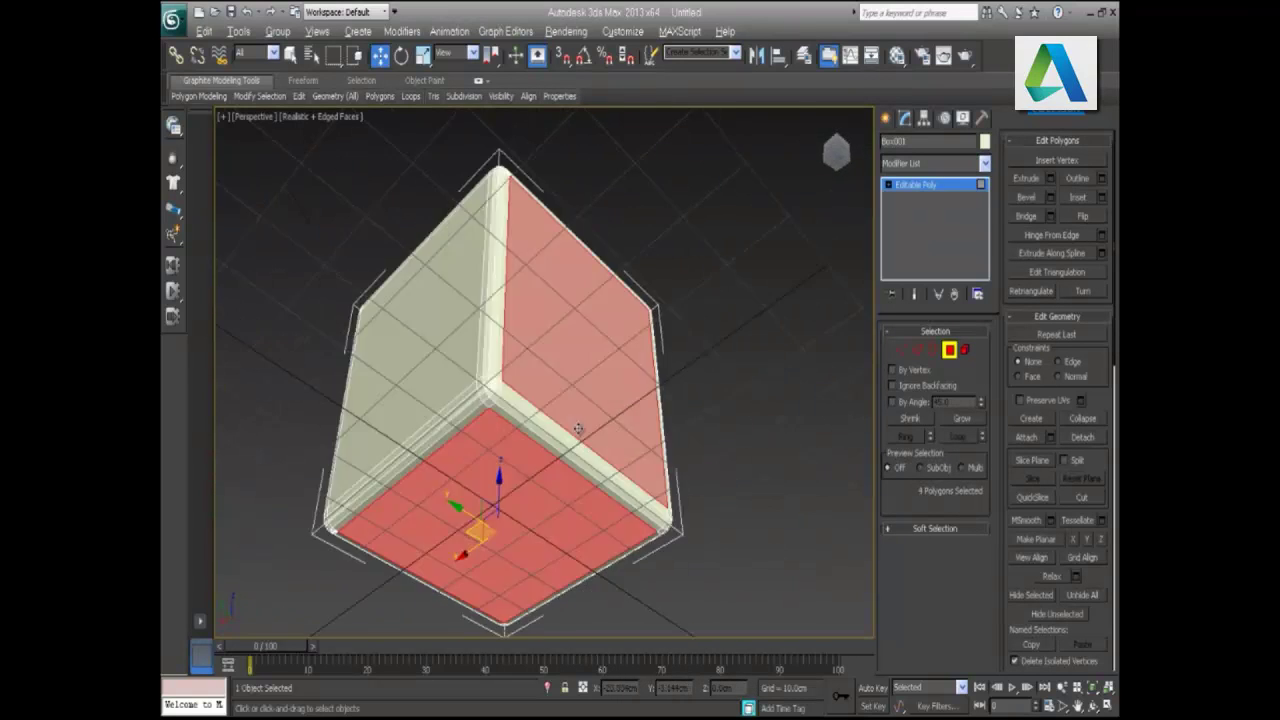
ctrl+click(511, 262)
mouse_move(403, 325)
alt+middle_down()
mouse_move(540, 363)
mouse_move(517, 380)
alt+middle_up()
ctrl+click(517, 380)
alt+middle_drag(380, 334, 453, 372)
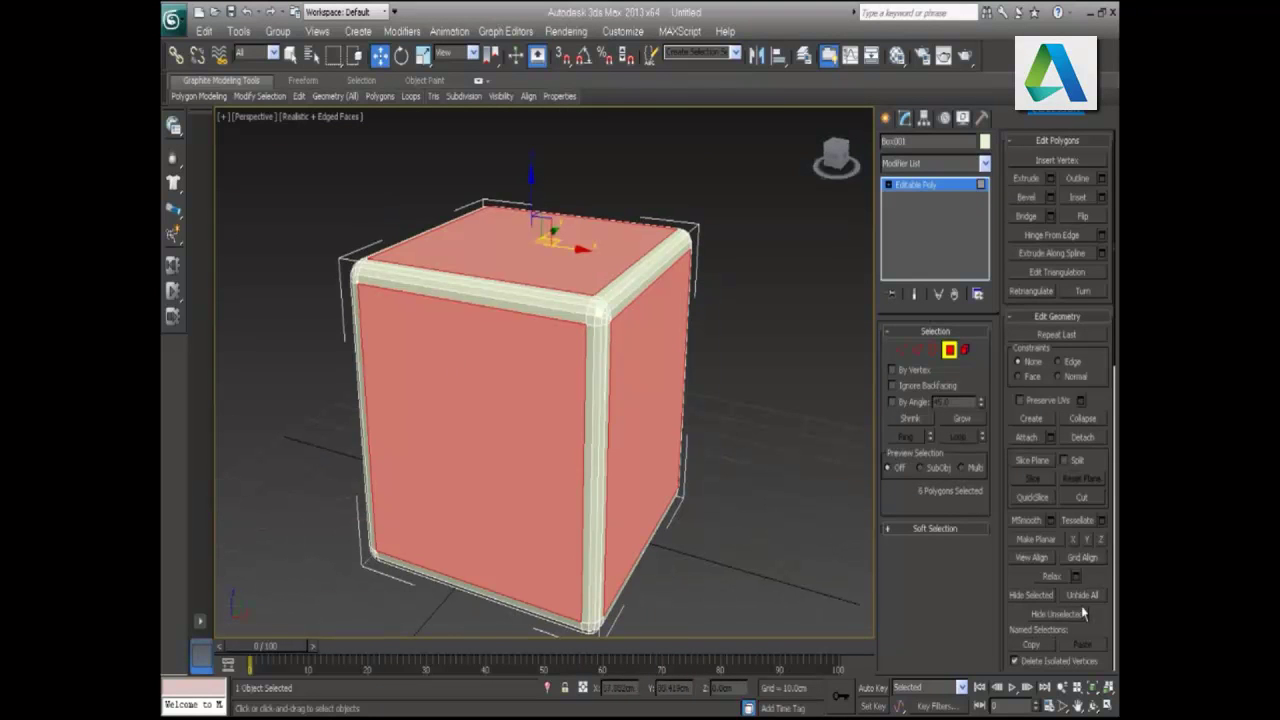
Step: Bevel the six faces inward to recess each panel, then leave polygon editing
click(1049, 203)
drag(548, 406, 501, 408)
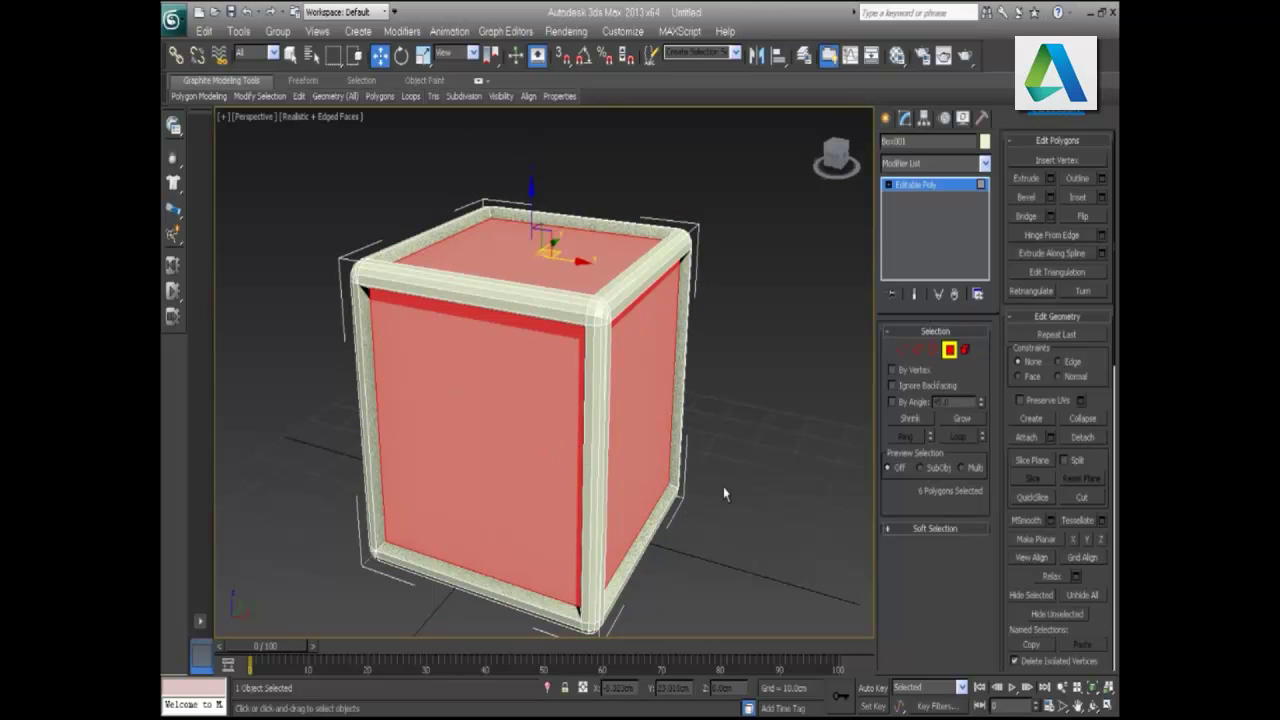
click(949, 349)
Step: In a maximized Front view, Shift-clone the box upward with 10 copies into a column
click(762, 428)
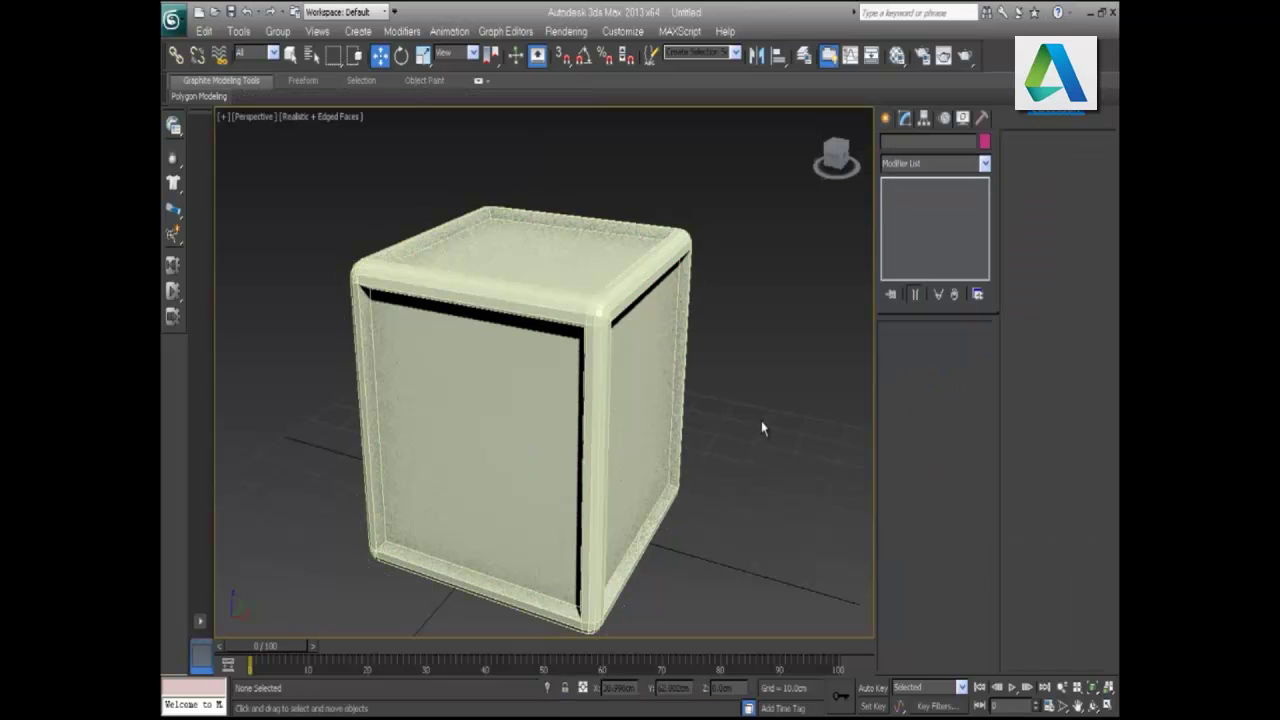
scroll(762, 428, down, 1)
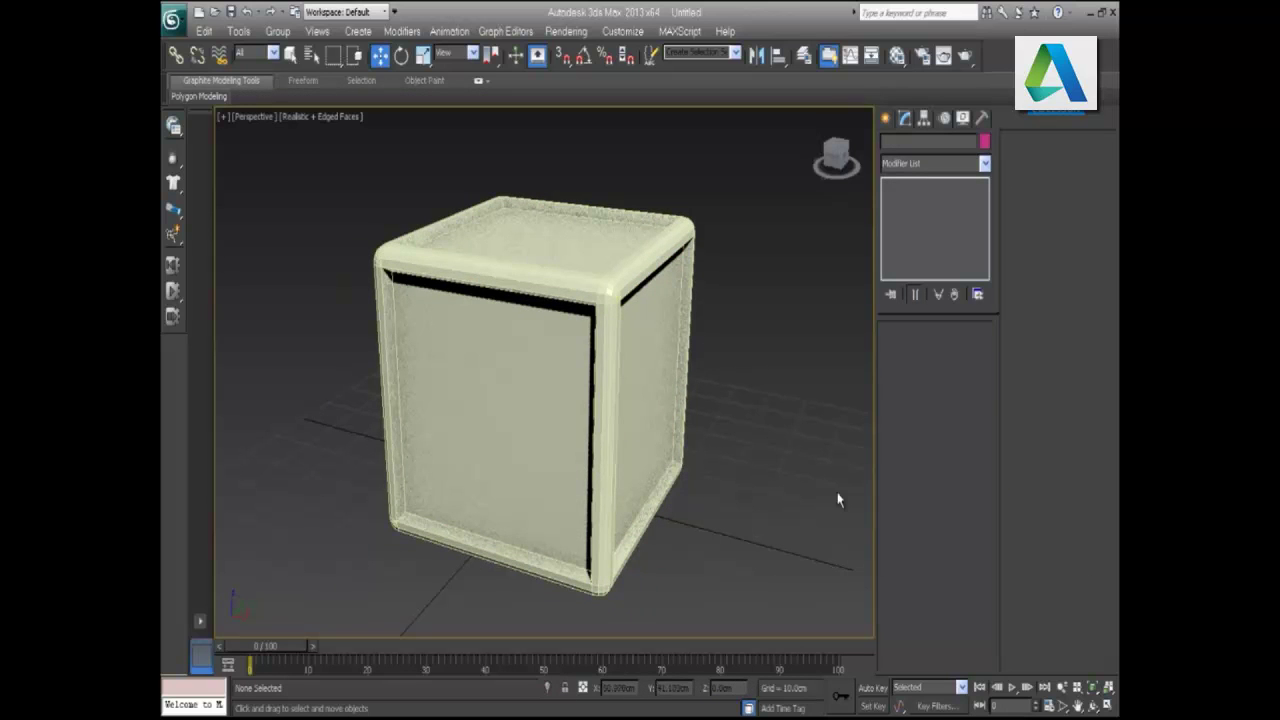
click(1107, 707)
click(772, 228)
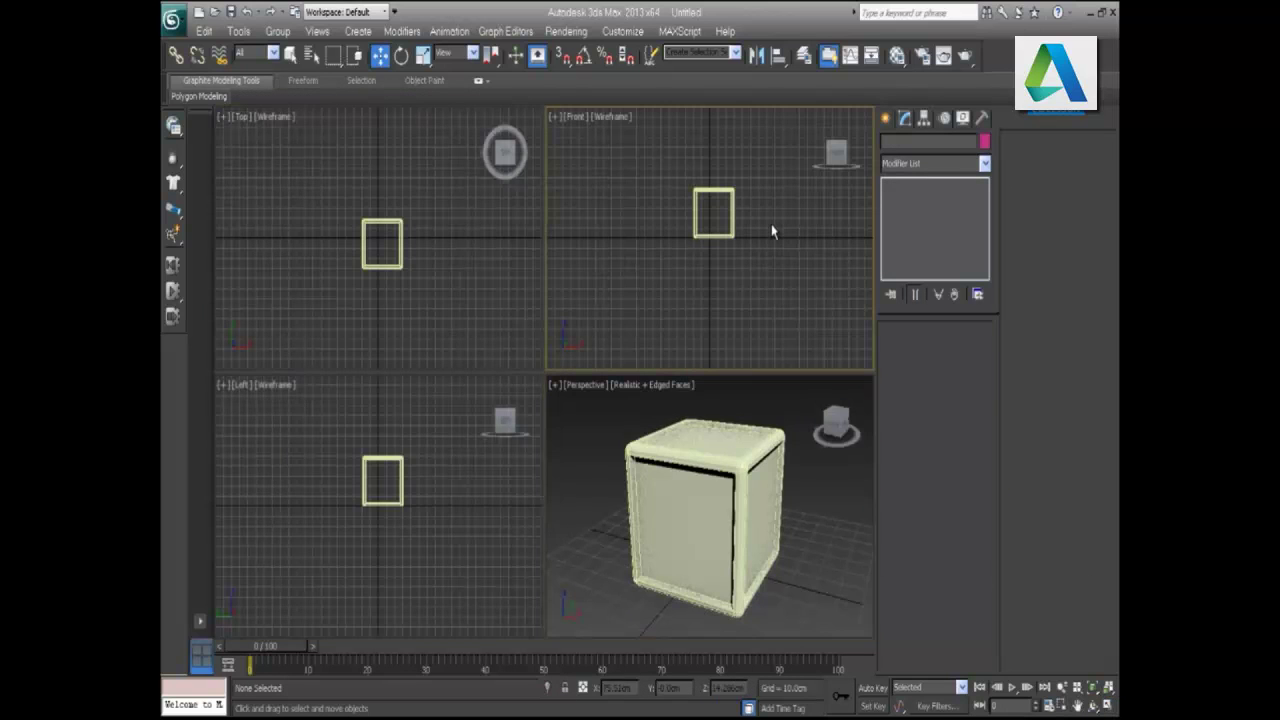
click(1107, 707)
middle_drag(563, 260, 565, 337)
key(g)
middle_drag(596, 462, 617, 476)
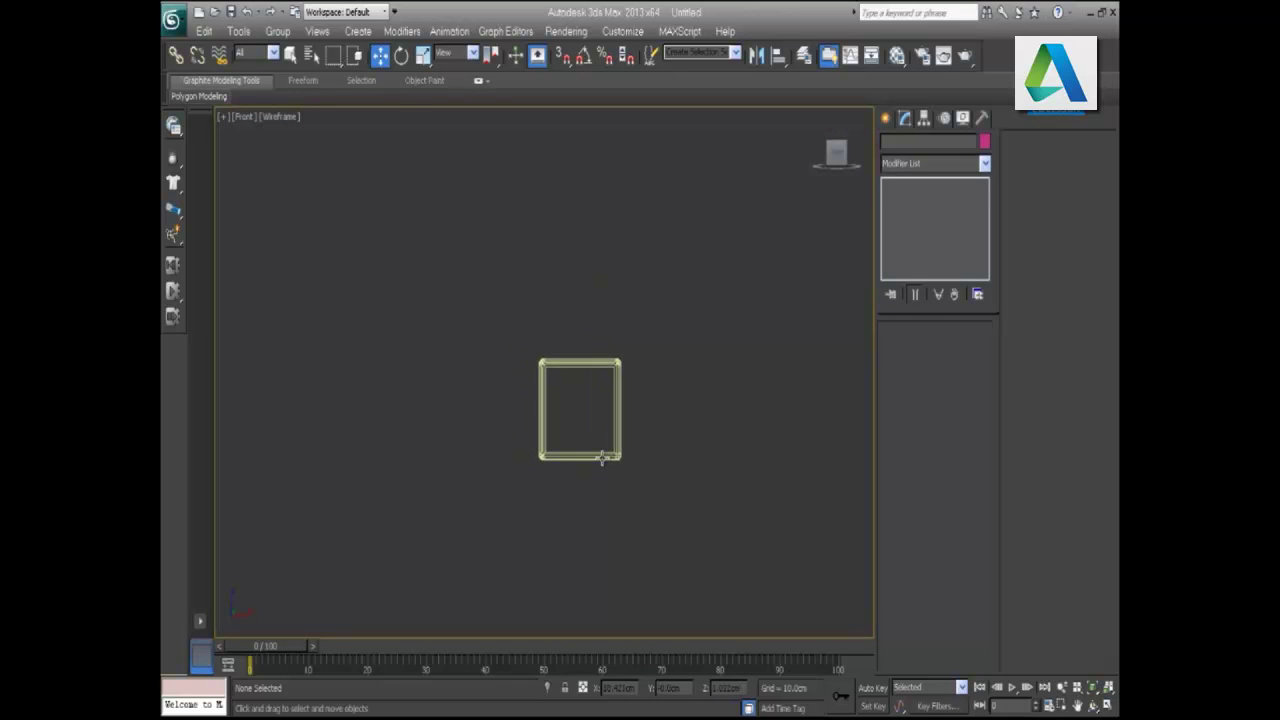
click(603, 457)
shift+drag(581, 397, 581, 238)
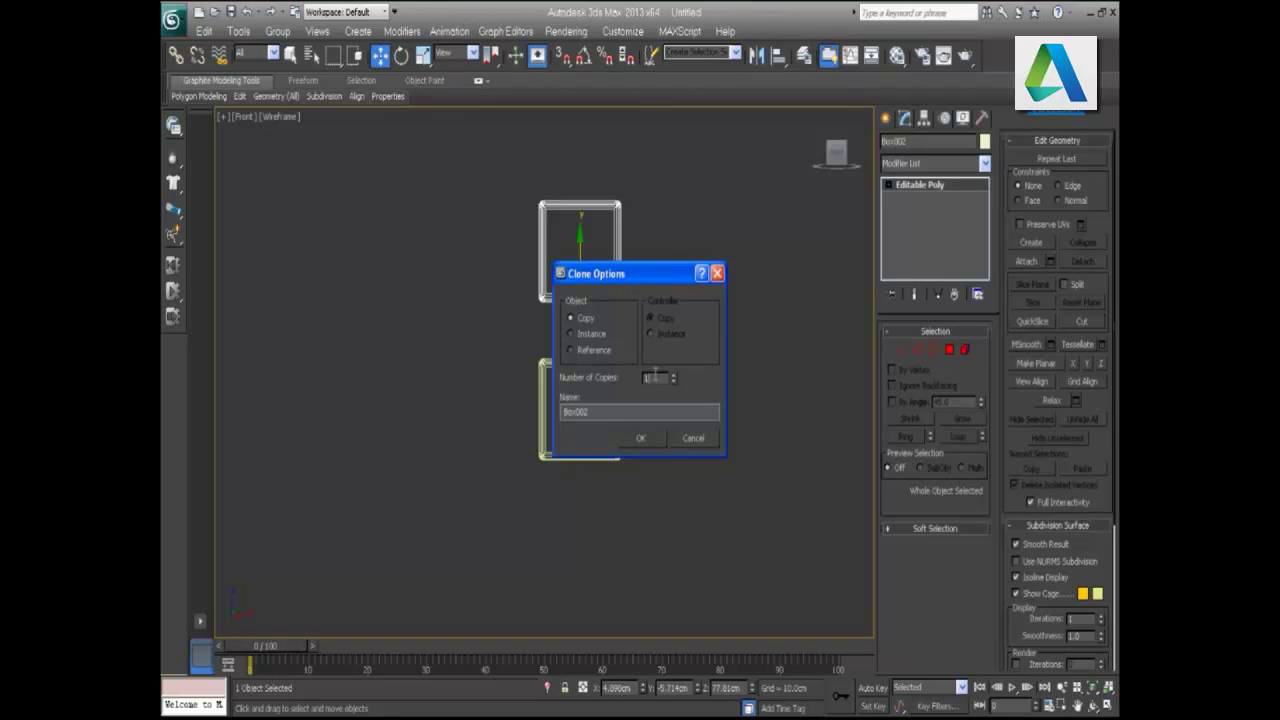
click(643, 440)
Step: Select the 11-box column and Shift-clone it to the right with 4 copies
click(708, 403)
scroll(708, 403, down, 10)
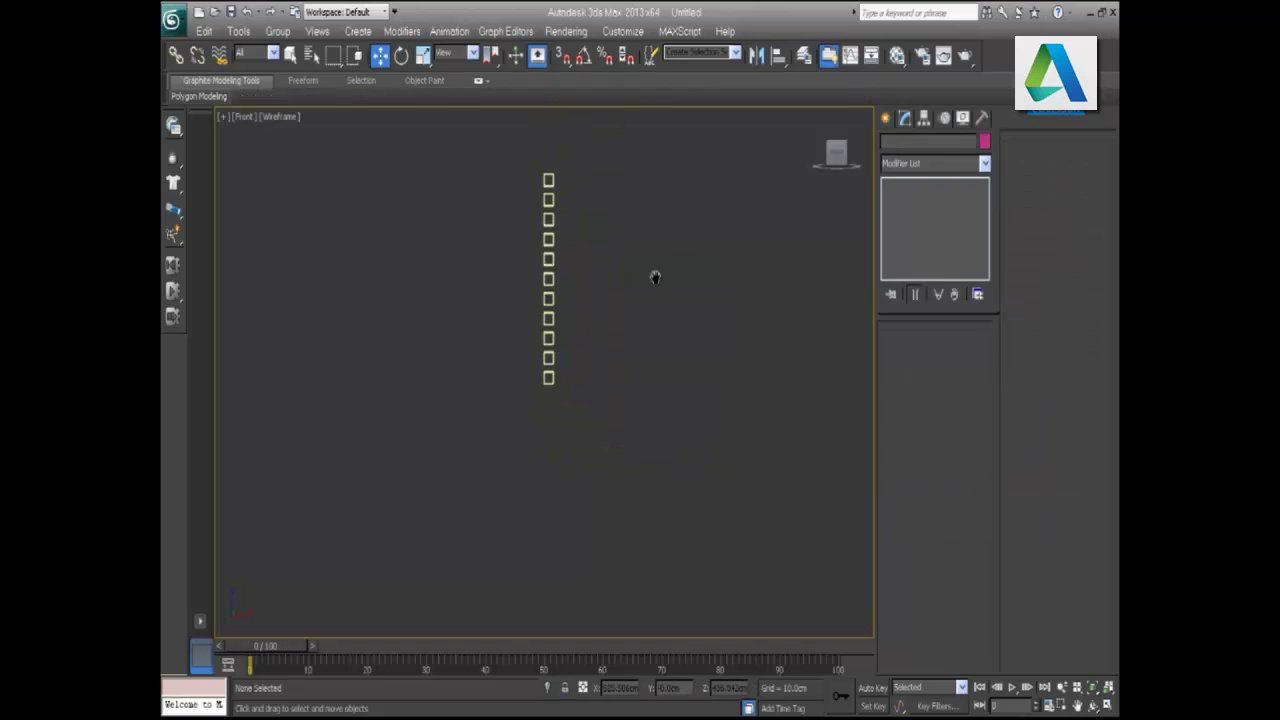
drag(617, 538, 510, 165)
scroll(562, 343, up, 5)
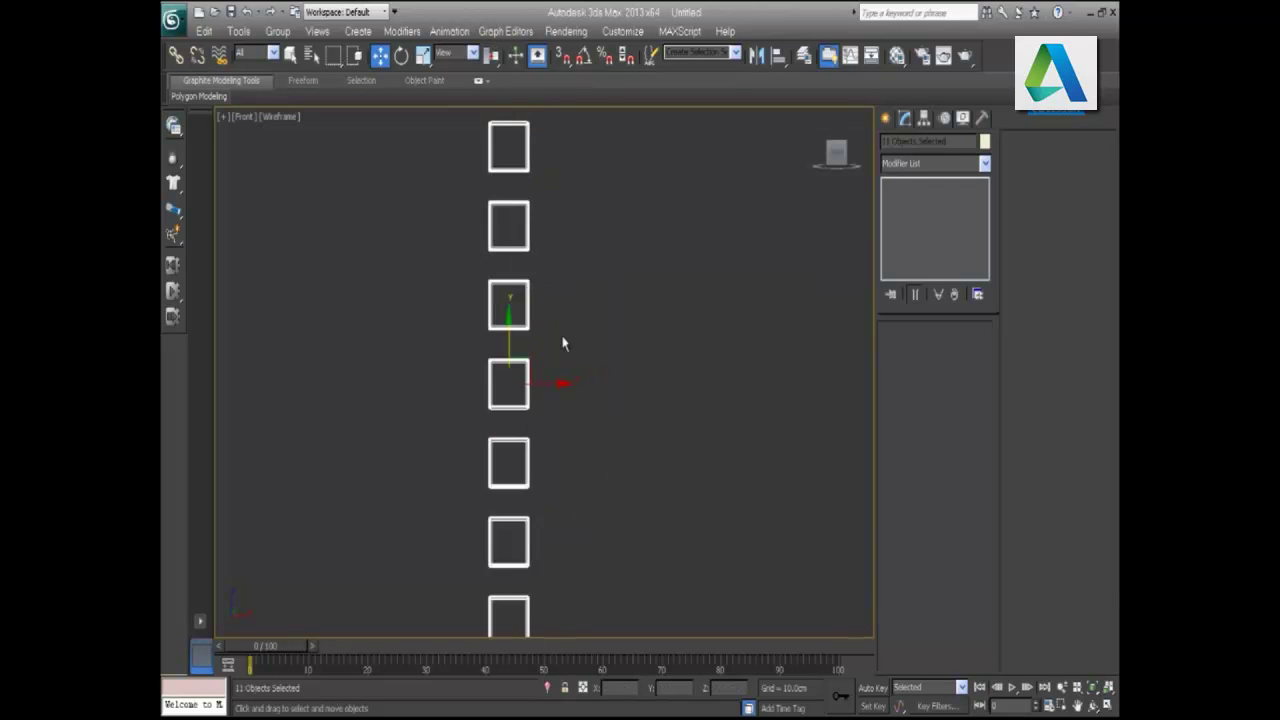
scroll(562, 343, up, 2)
shift+drag(550, 388, 622, 395)
text(4)
click(640, 438)
click(414, 398)
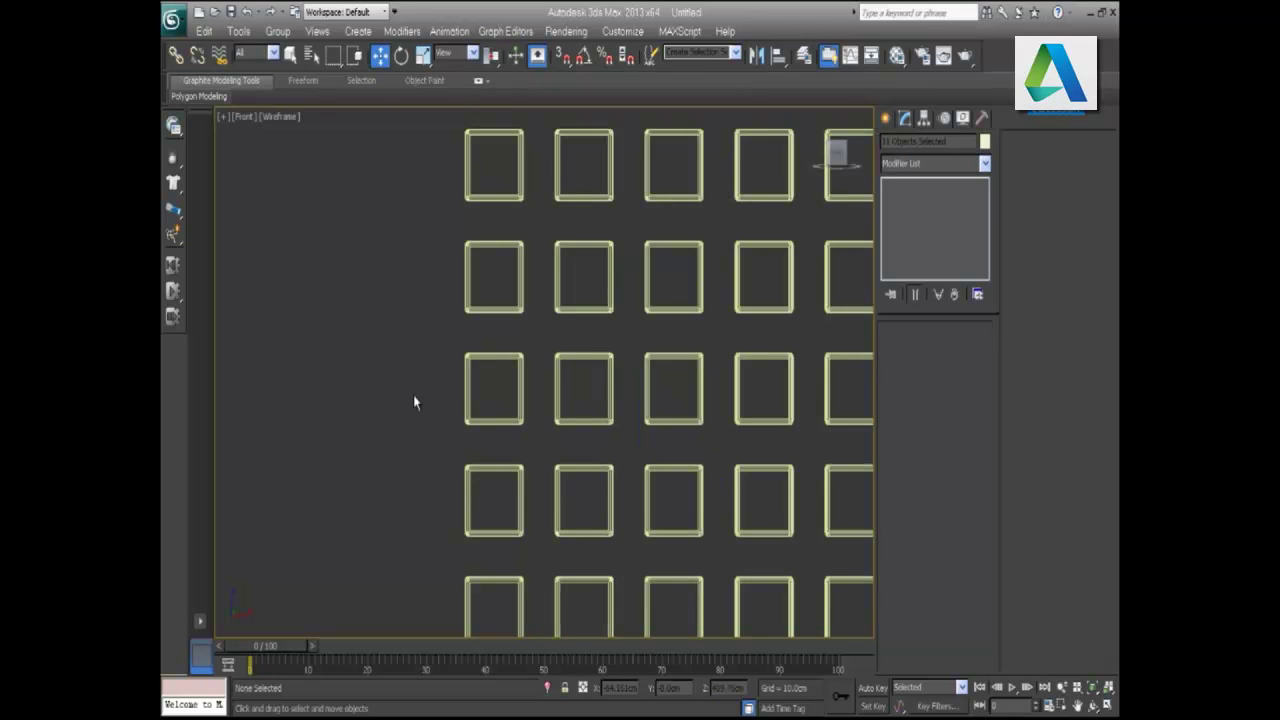
scroll(418, 398, down, 6)
scroll(517, 403, up, 2)
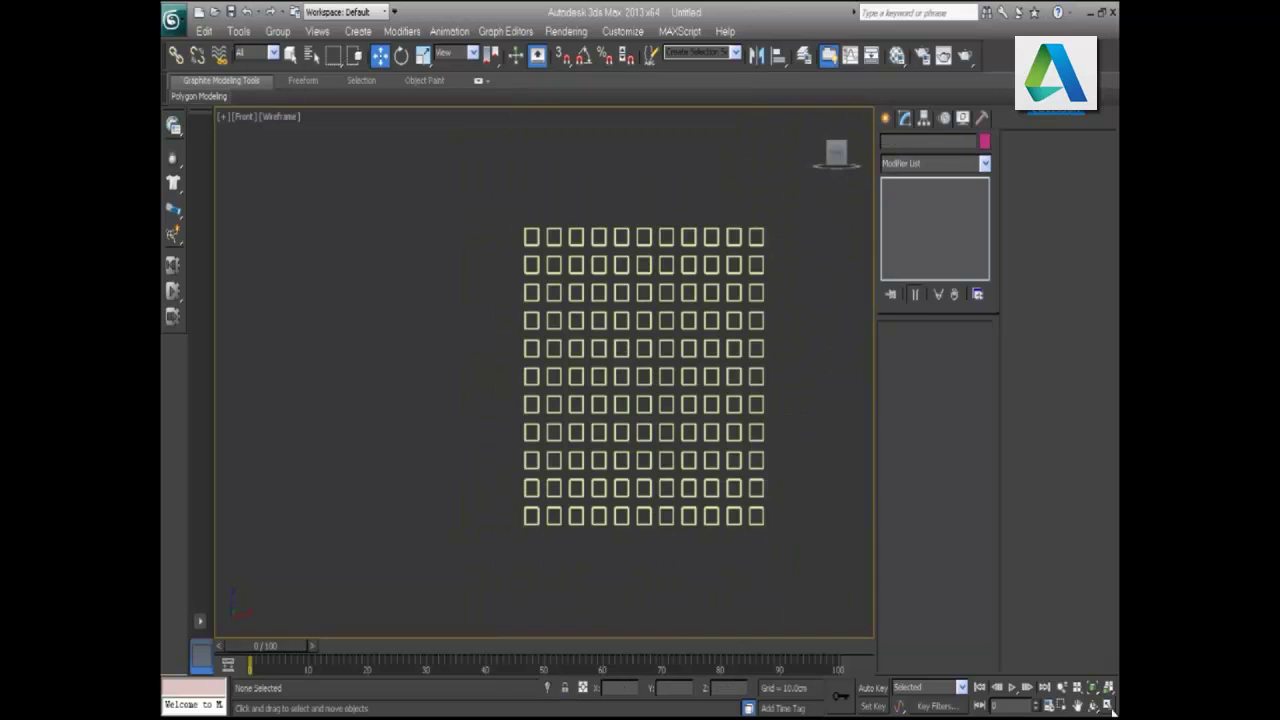
Step: In a maximized Top view, select the whole wall and Shift-drag a copy along Y
click(1108, 705)
click(423, 322)
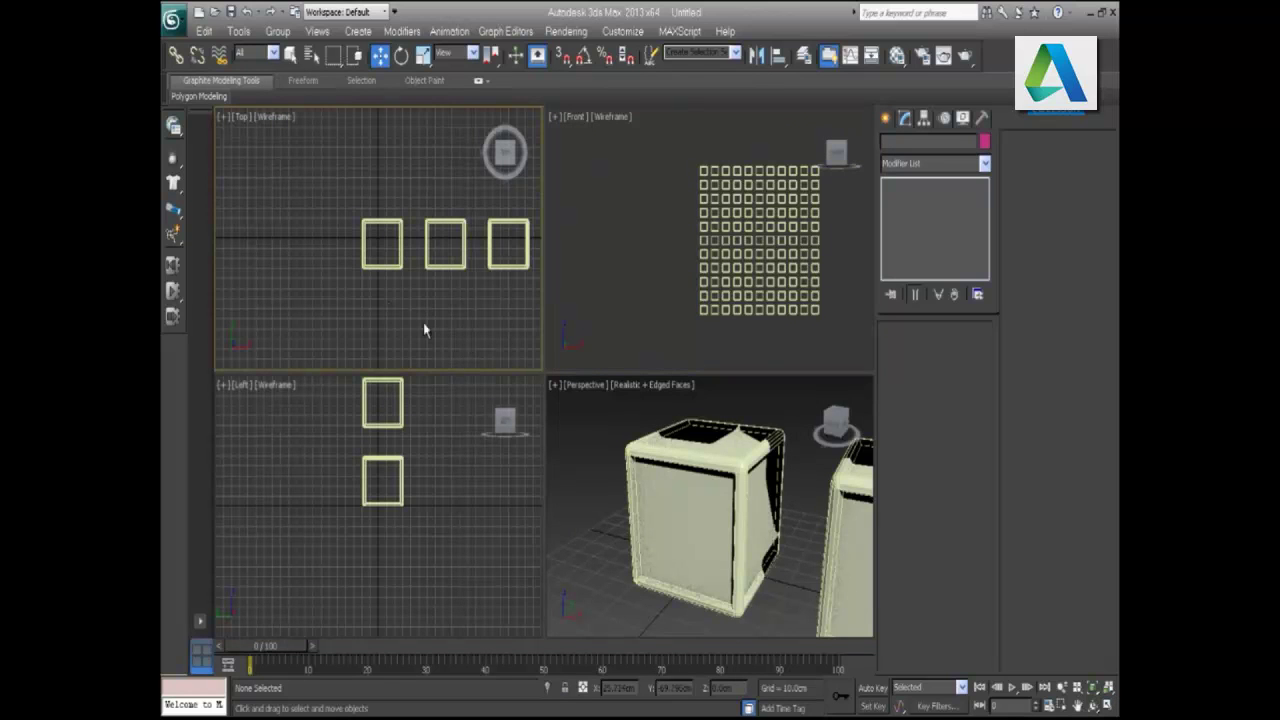
click(627, 510)
key(z)
click(444, 268)
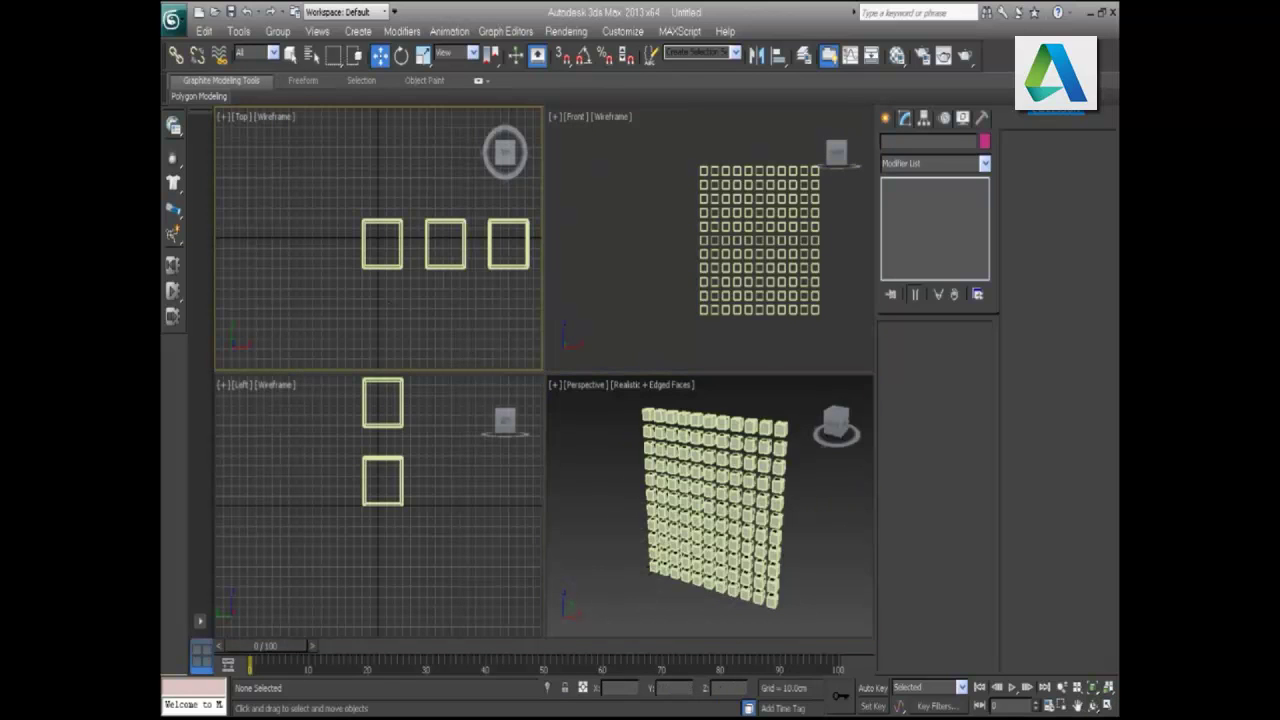
click(1108, 705)
scroll(529, 463, down, 2)
scroll(566, 460, down, 3)
key(g)
middle_drag(689, 443, 633, 477)
drag(718, 495, 441, 369)
shift+drag(570, 366, 570, 335)
Step: Make 10 copies of the wall to form the solid 11×11×11 cube
text(0)
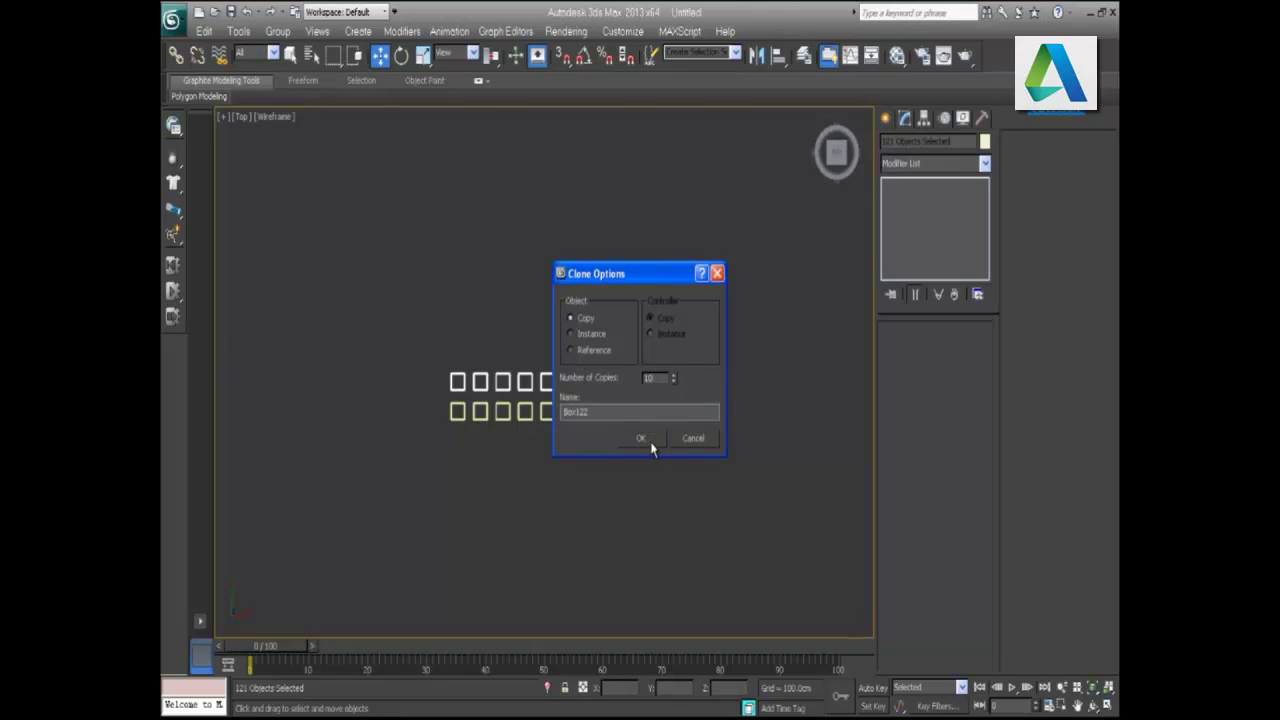
key(Return)
middle_drag(730, 256, 694, 386)
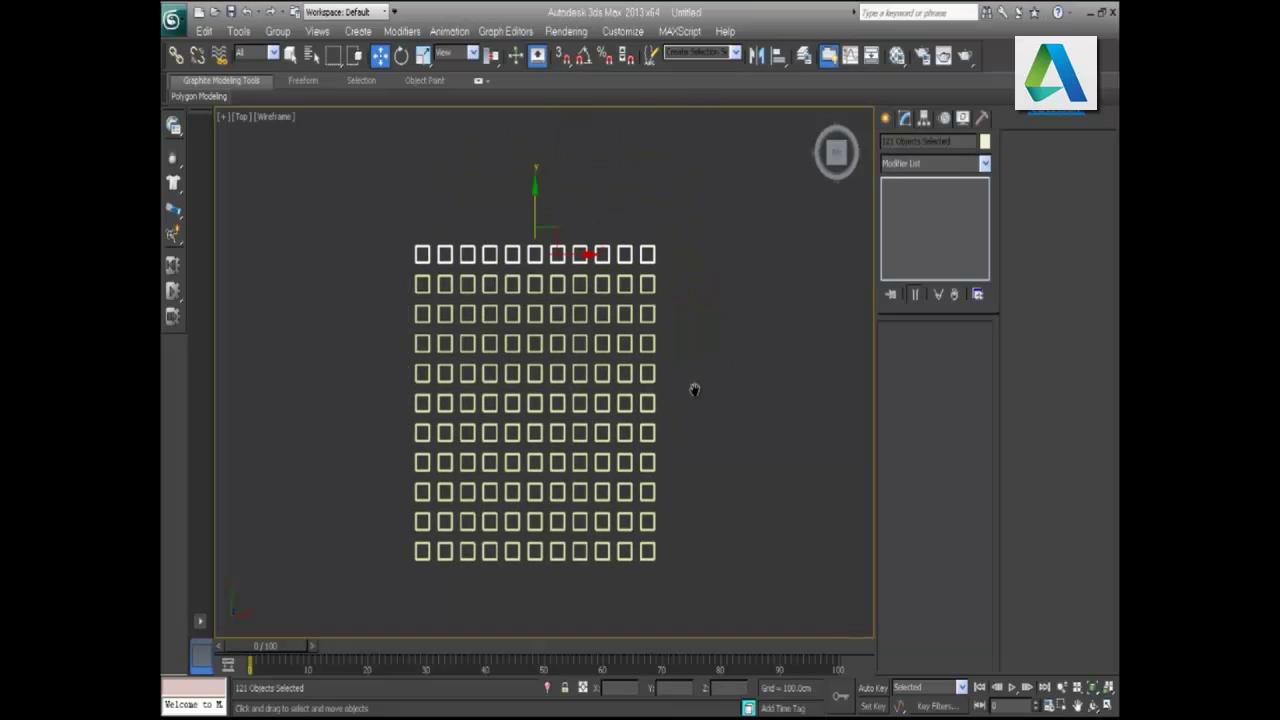
click(286, 357)
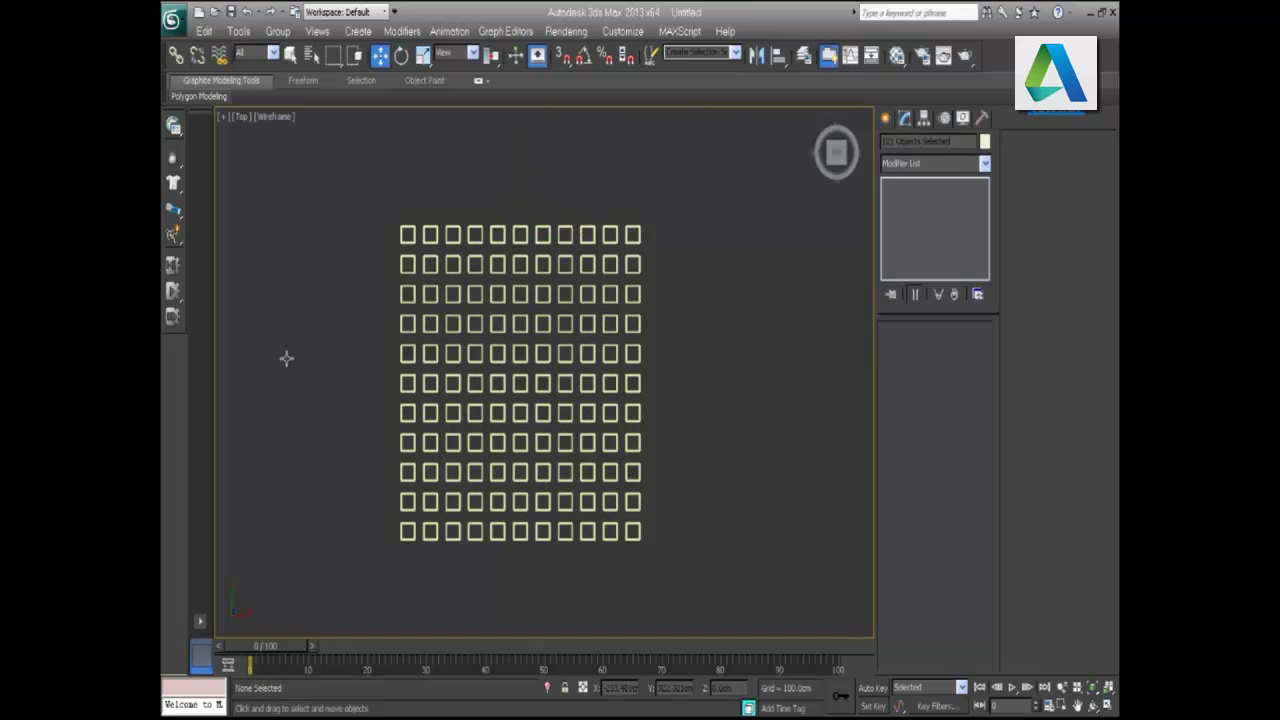
Step: Turn off edged faces and orbit the Perspective view to inspect the finished cube
click(1108, 706)
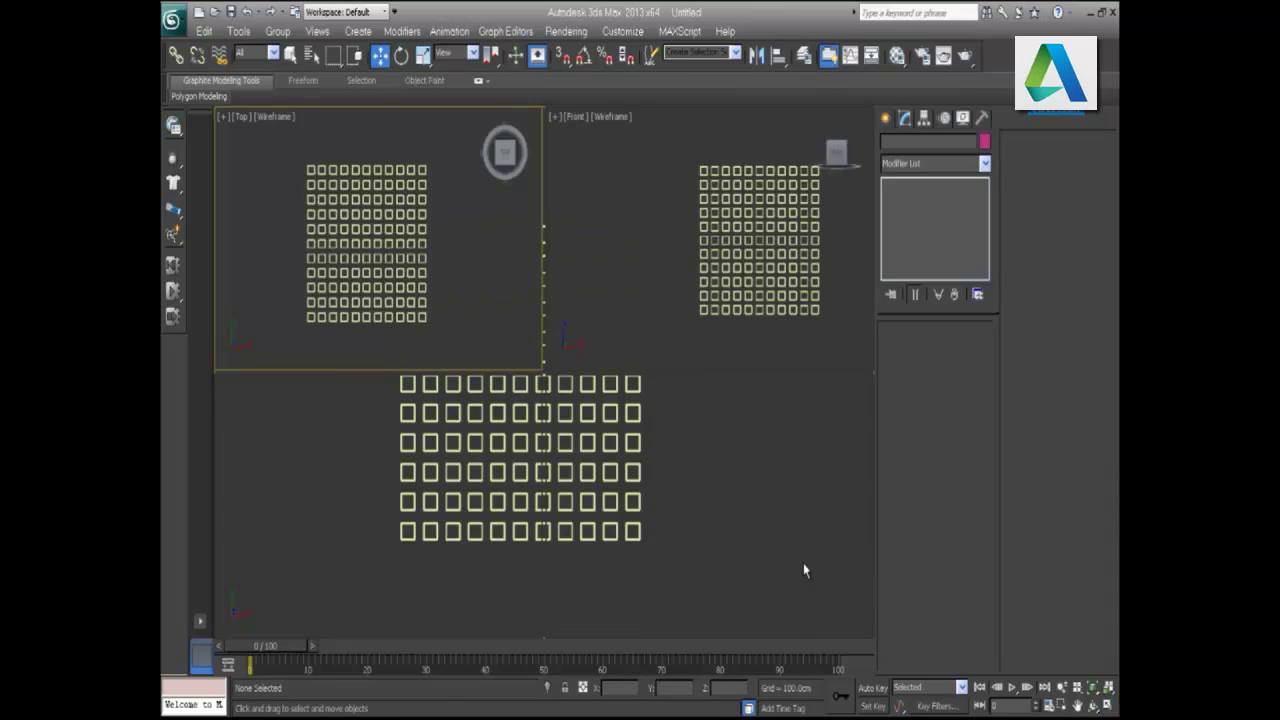
click(603, 543)
alt+middle_drag(603, 543, 603, 543)
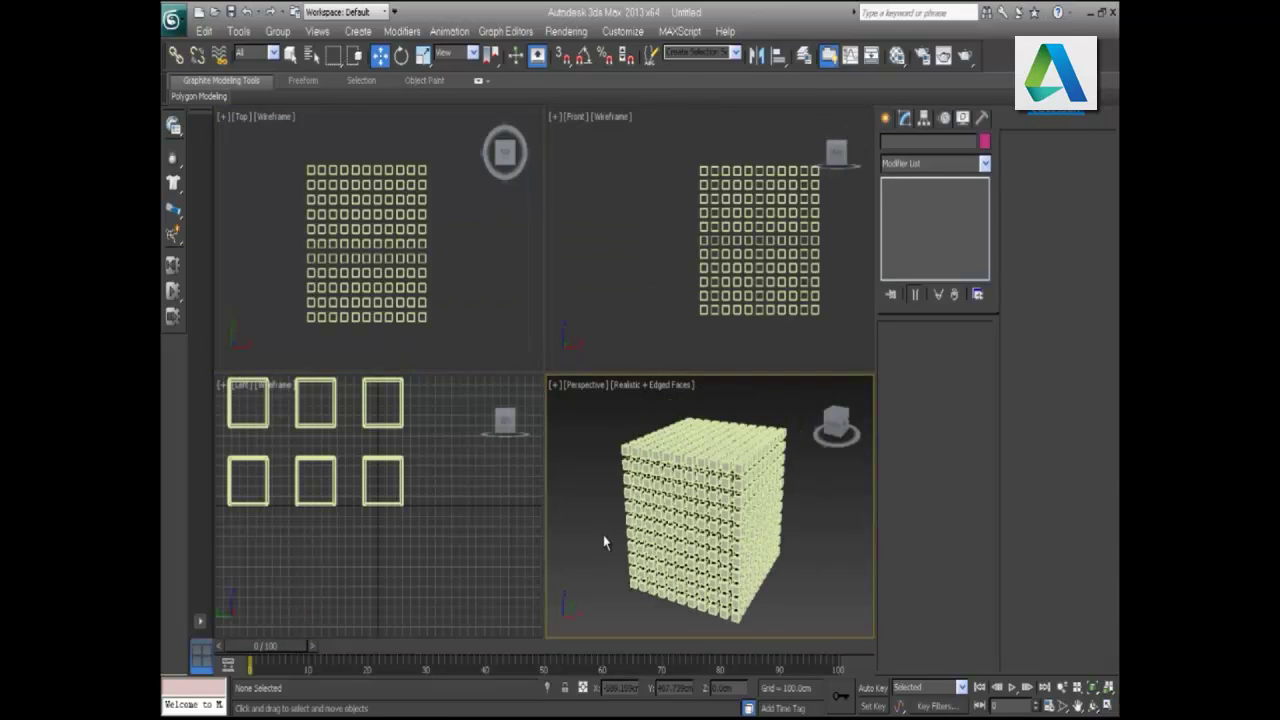
key(F4)
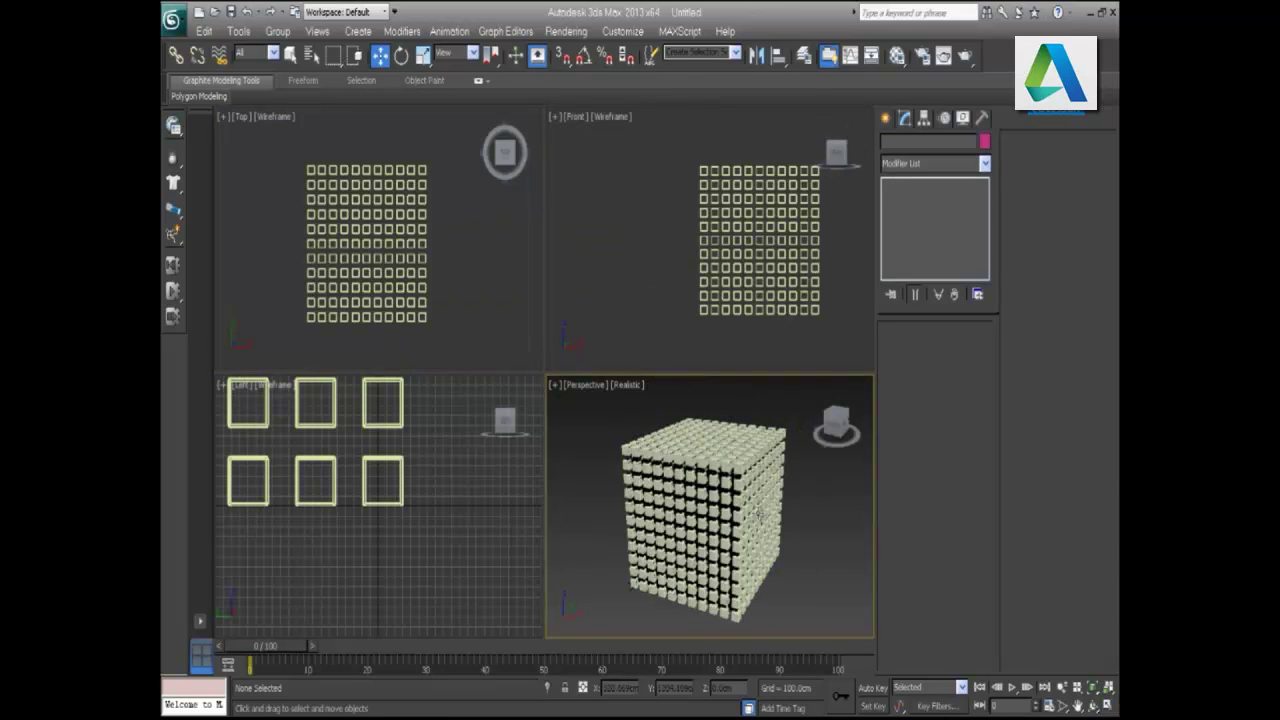
mouse_move(800, 514)
alt+middle_down()
mouse_move(786, 528)
mouse_move(773, 503)
mouse_move(778, 525)
mouse_move(743, 540)
alt+middle_up()
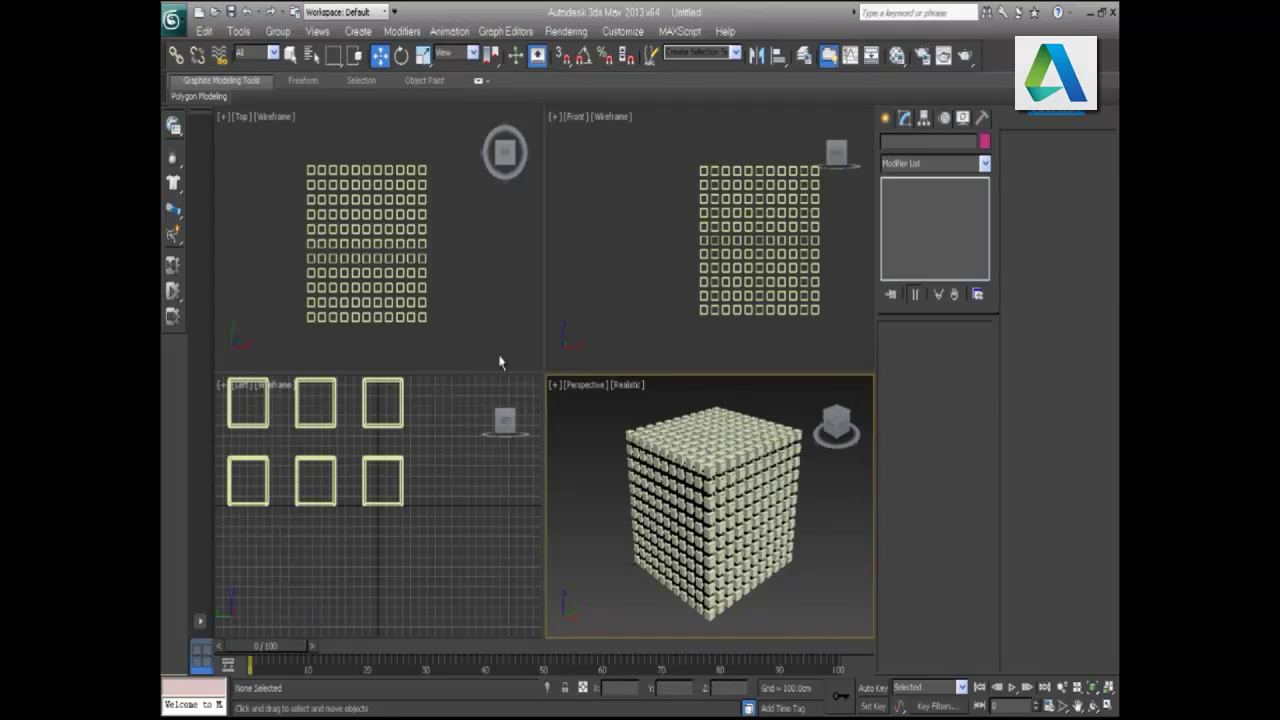
click(476, 324)
click(1110, 702)
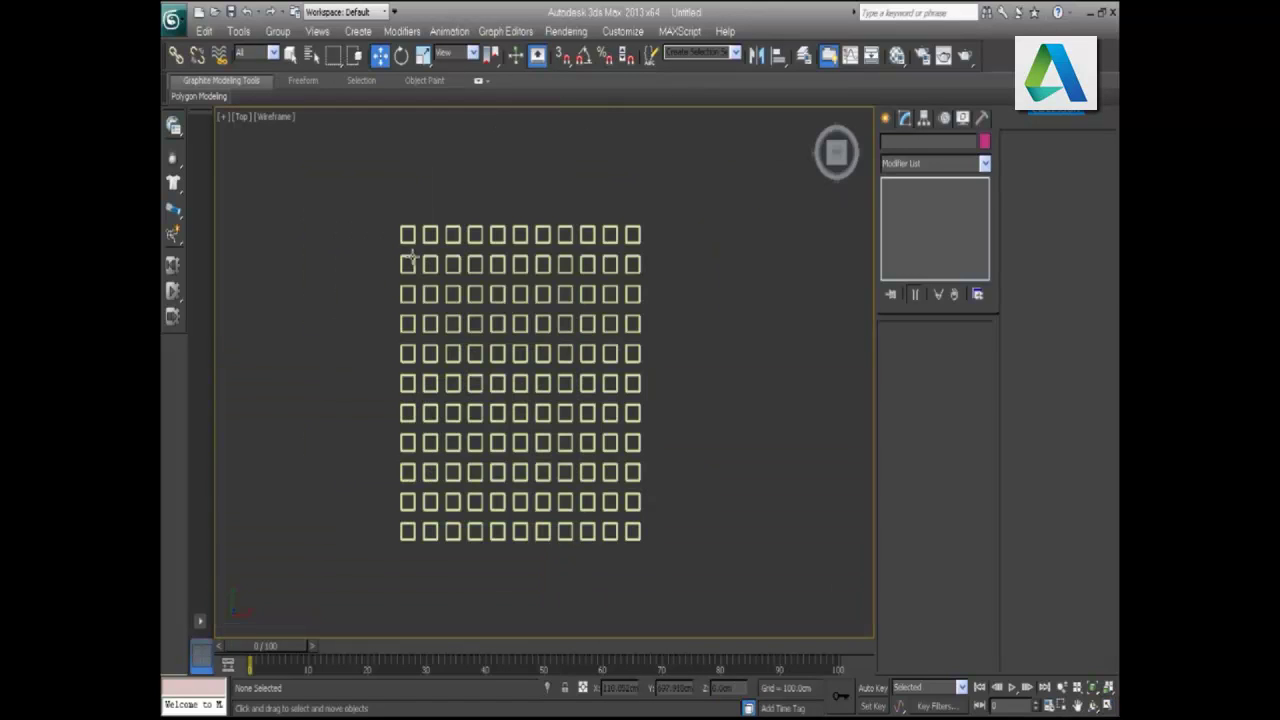
Step: Select all 1331 boxes in the Top view and set them as MassFX dynamic rigid bodies
mouse_move(359, 183)
mouse_down()
mouse_move(787, 602)
mouse_move(631, 618)
mouse_up()
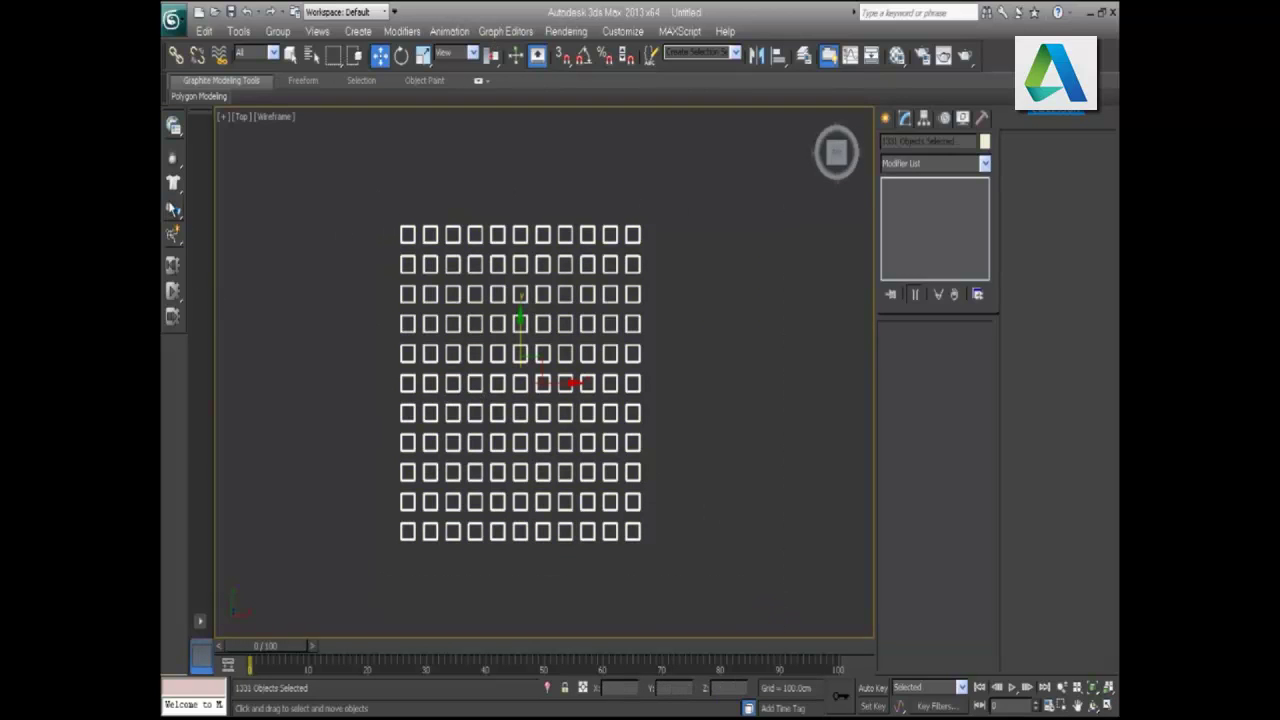
drag(171, 165, 221, 172)
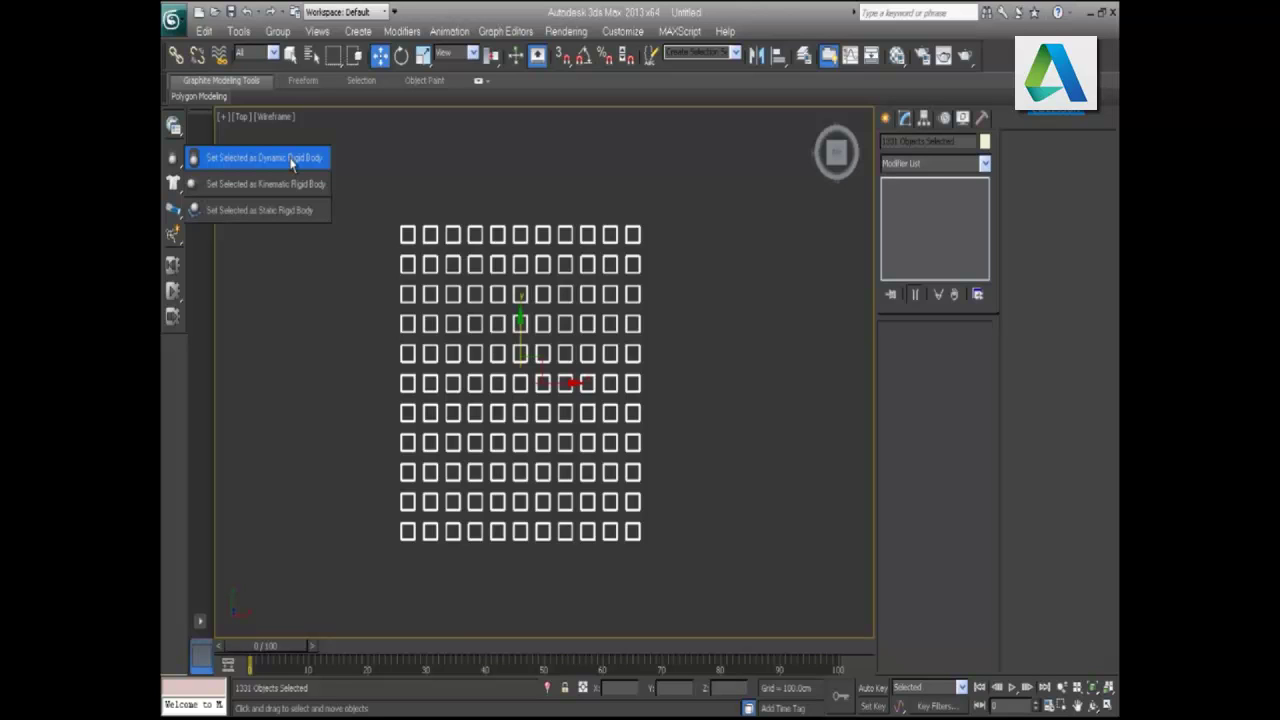
click(292, 160)
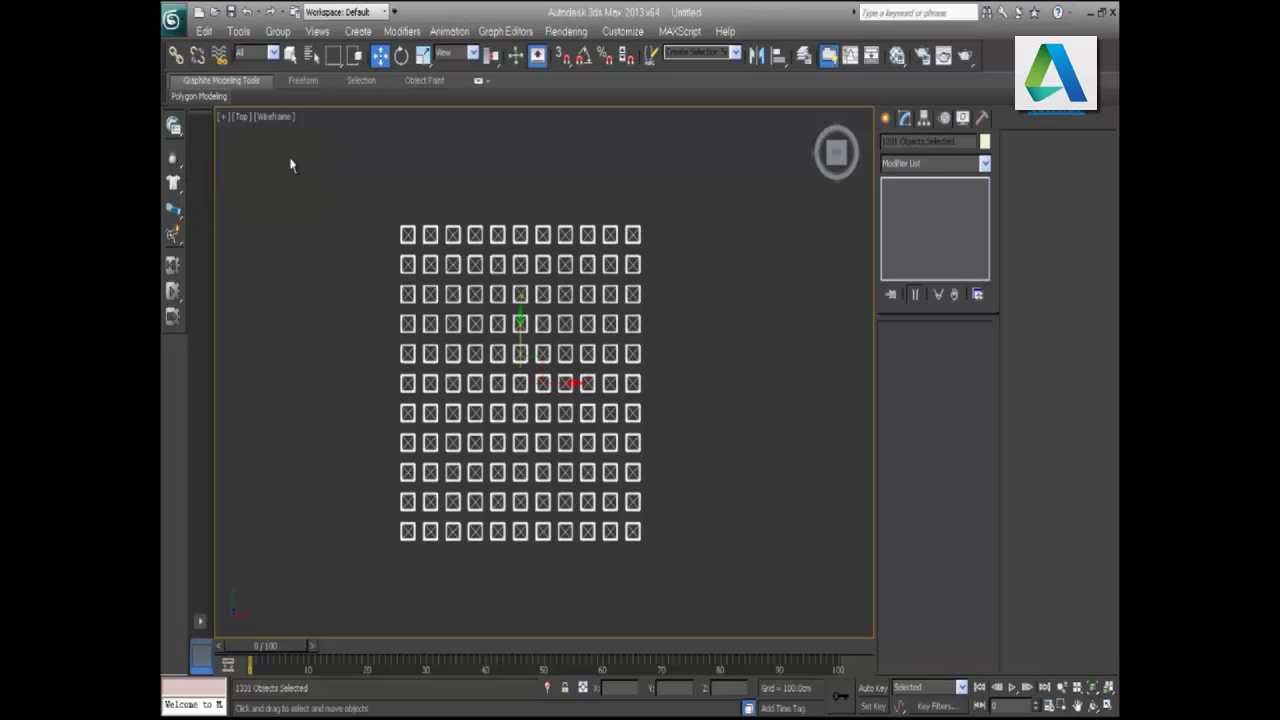
click(173, 125)
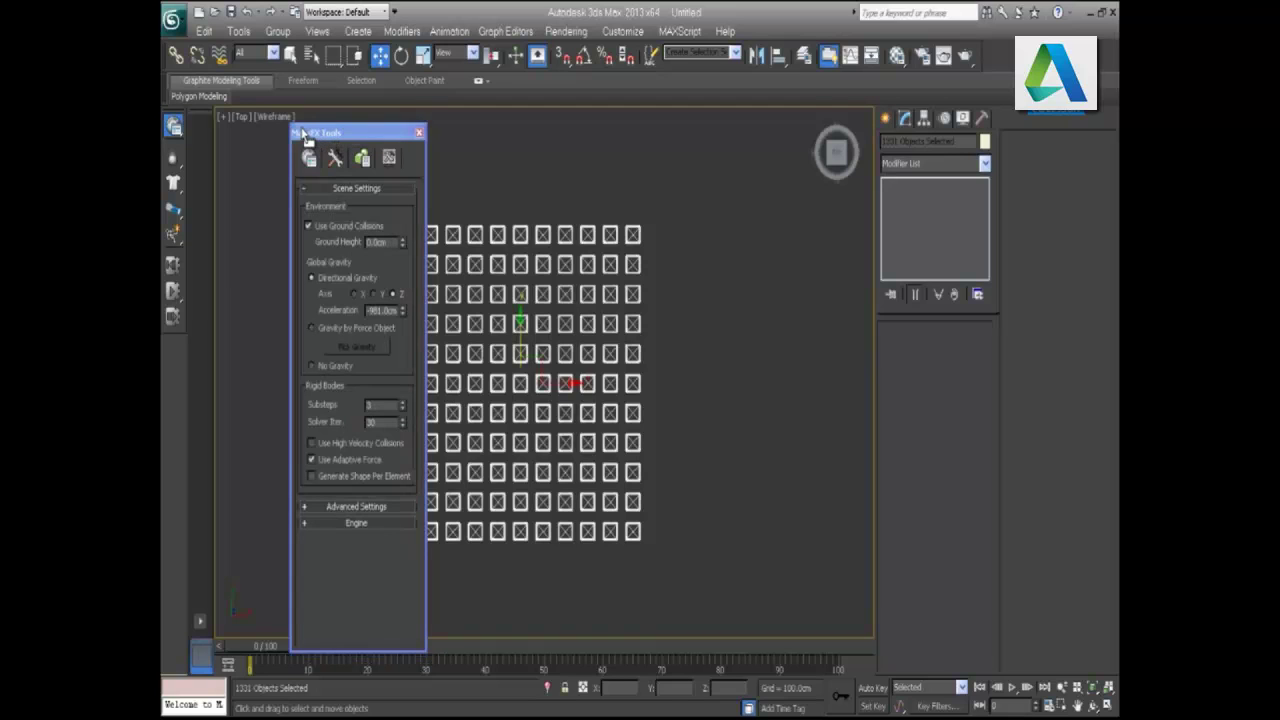
Step: Assign the Concrete physical material preset to all selected boxes in MassFX Tools
drag(344, 133, 301, 128)
click(318, 152)
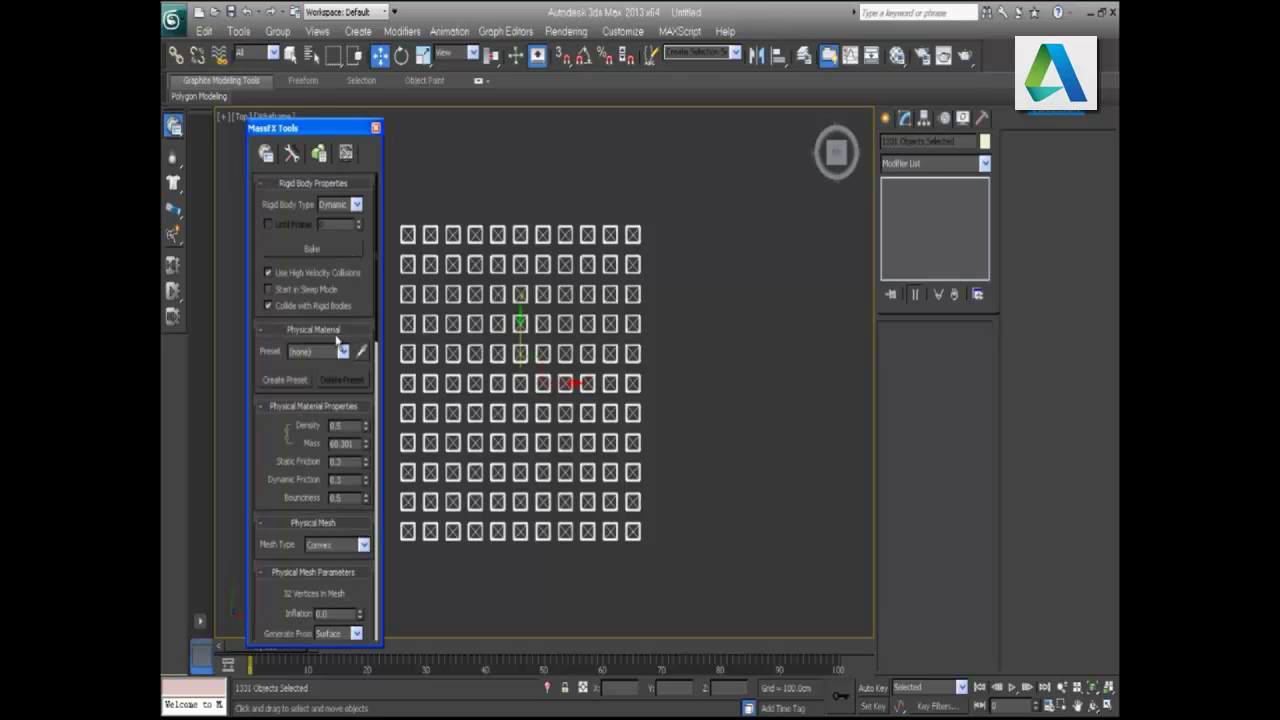
click(344, 352)
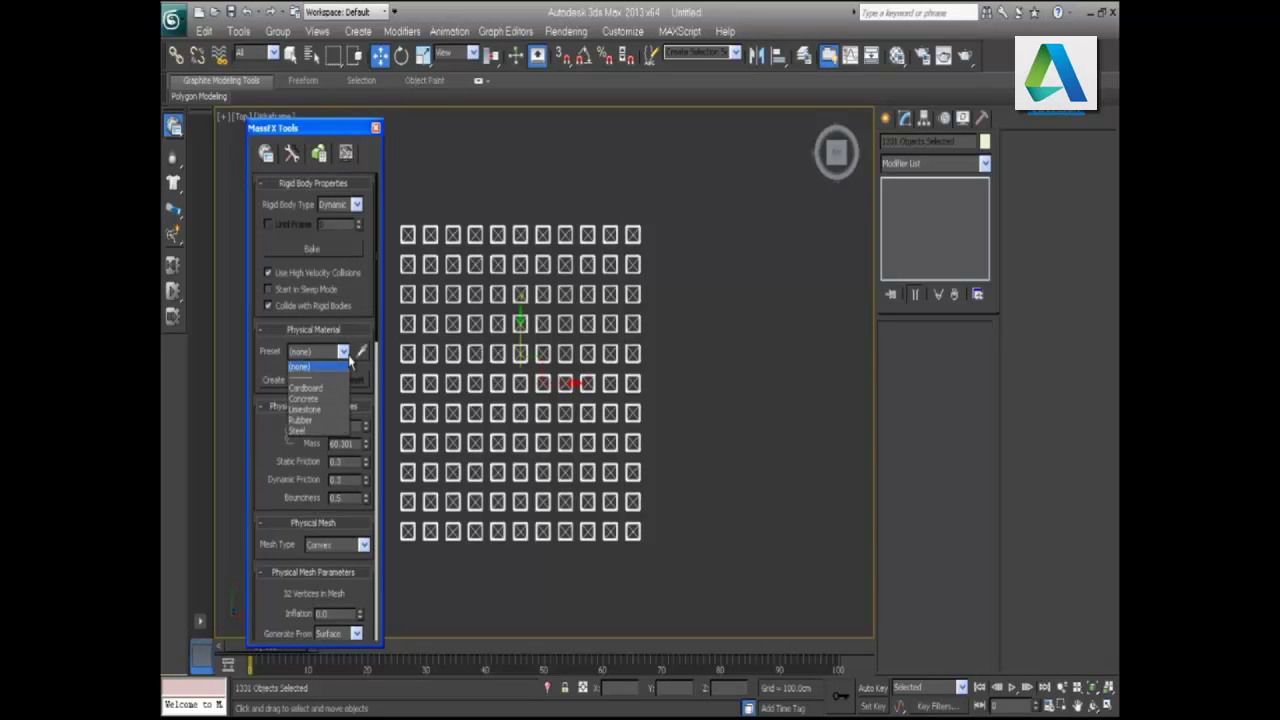
click(323, 399)
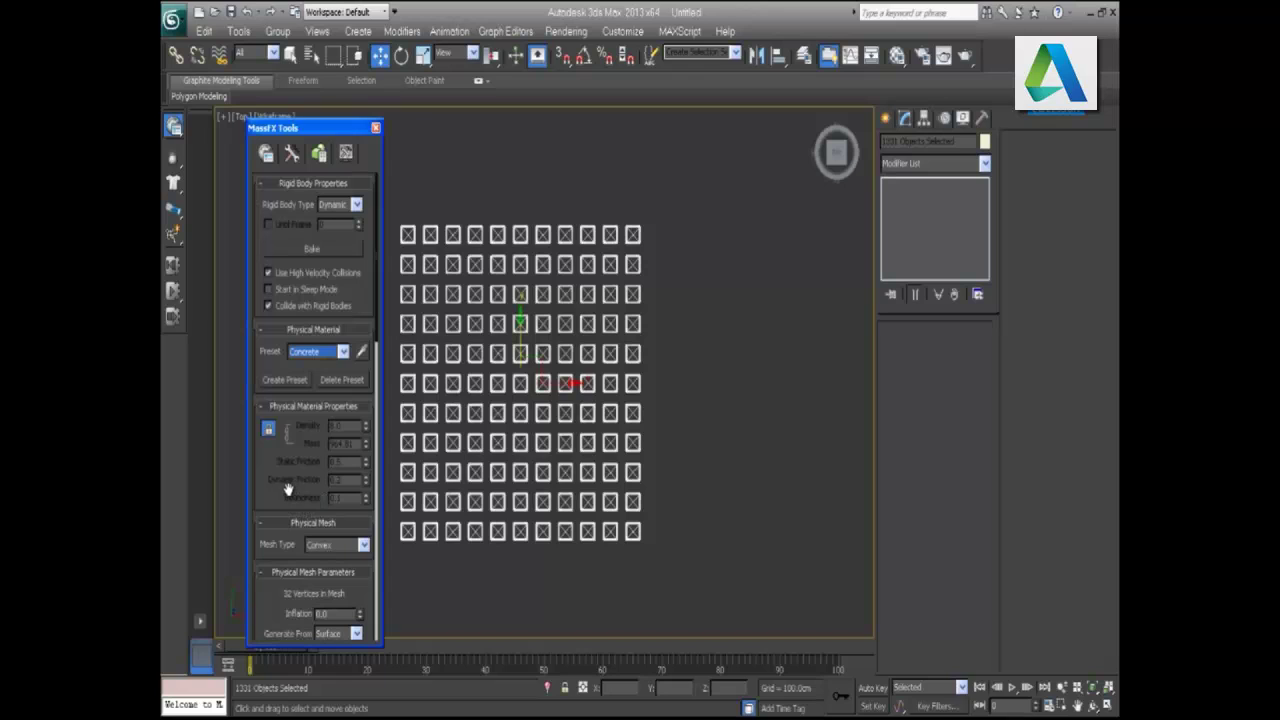
click(267, 429)
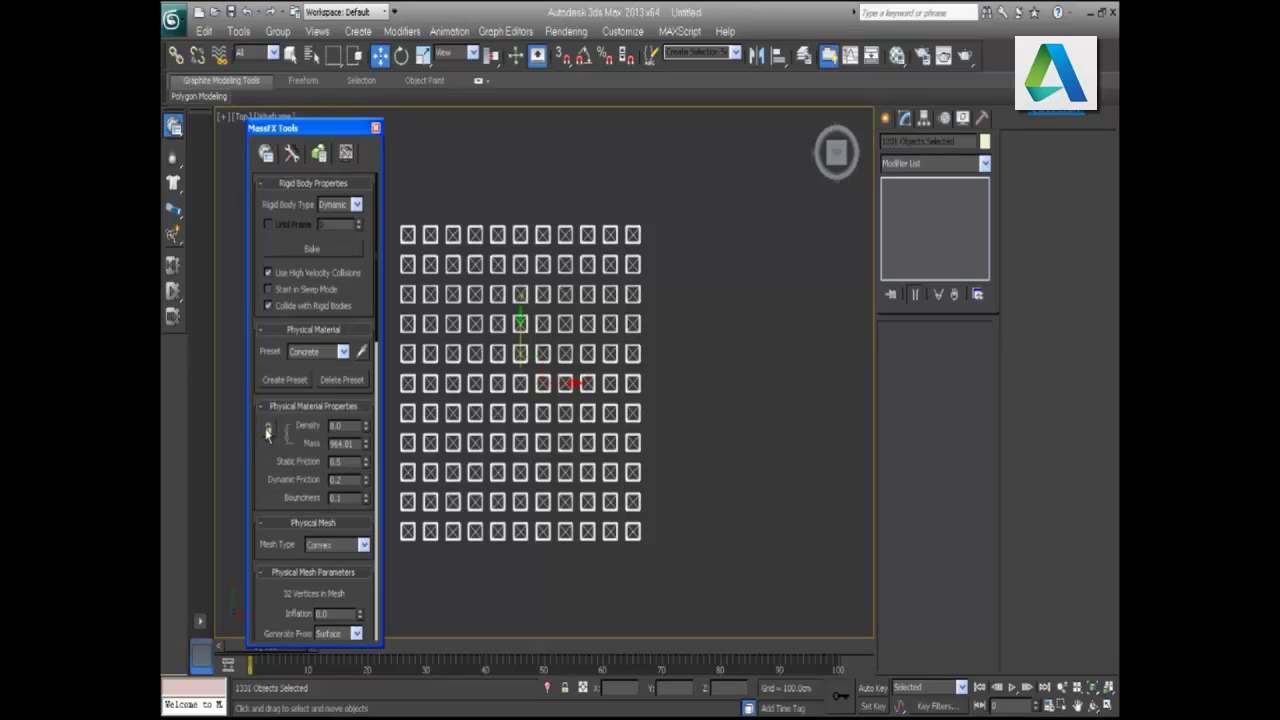
click(267, 429)
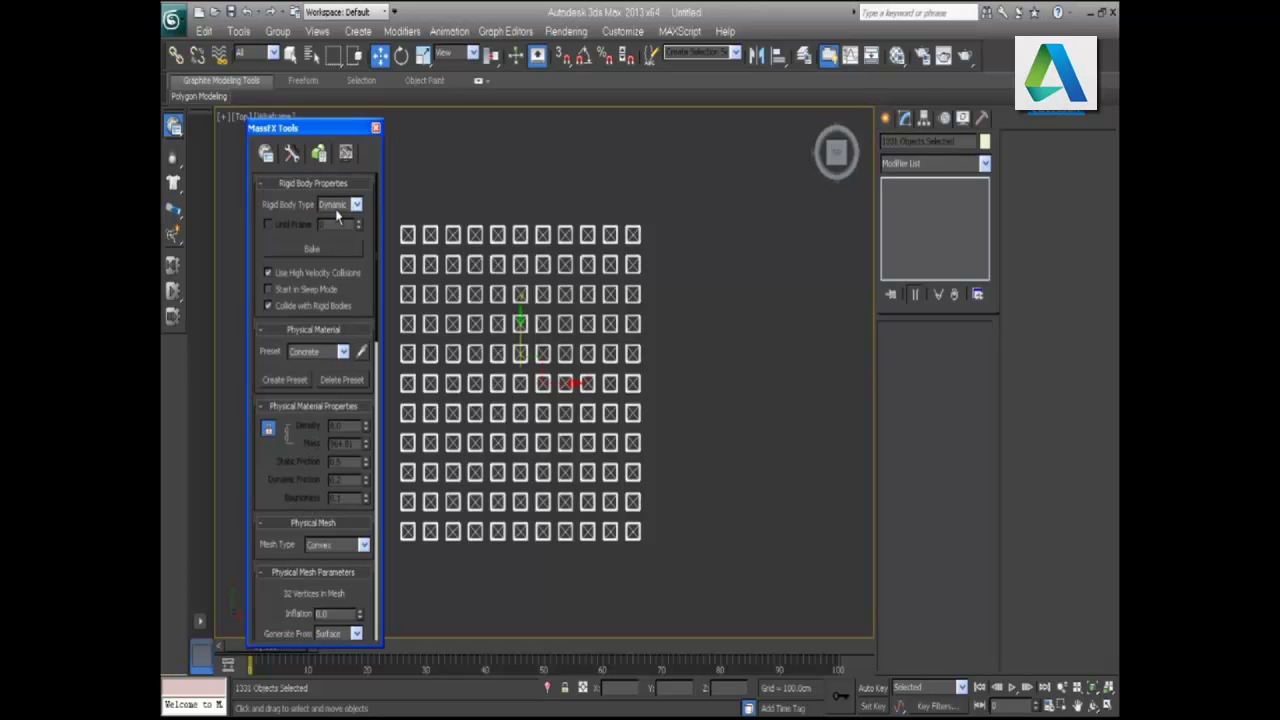
click(1107, 706)
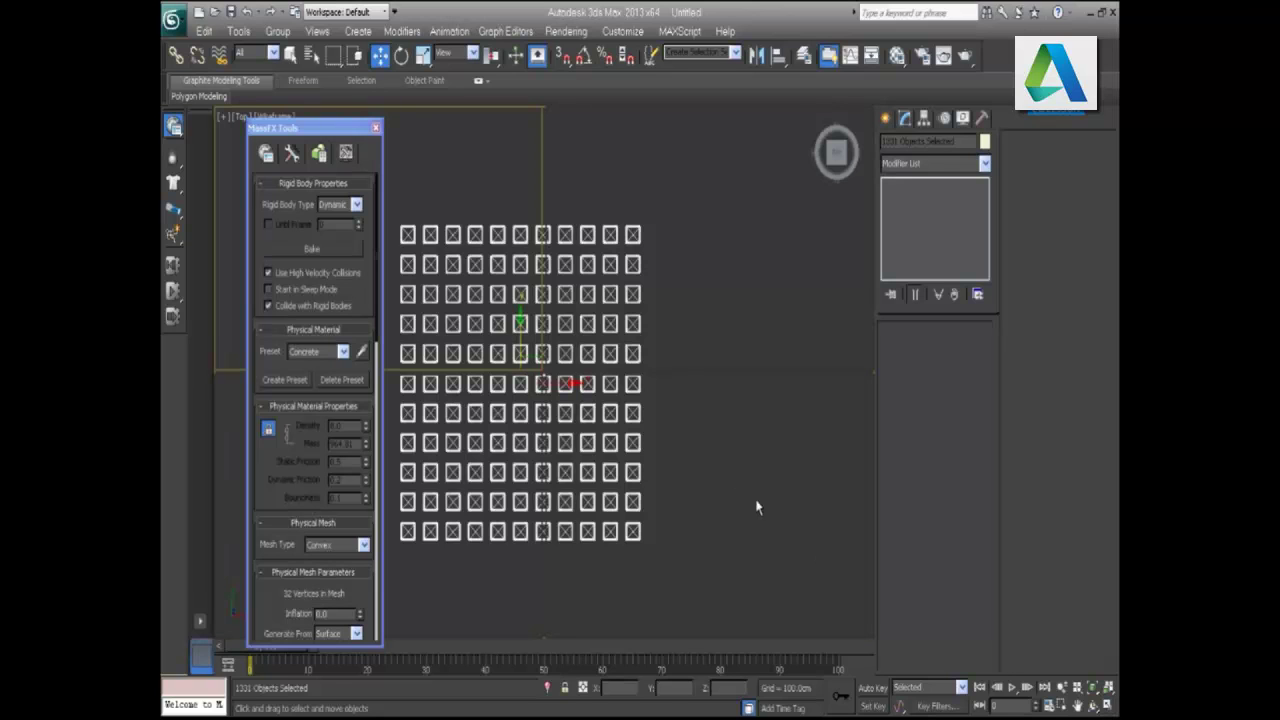
Step: Maximize the Perspective viewport and run a test MassFX simulation of the box cube
right_click(790, 505)
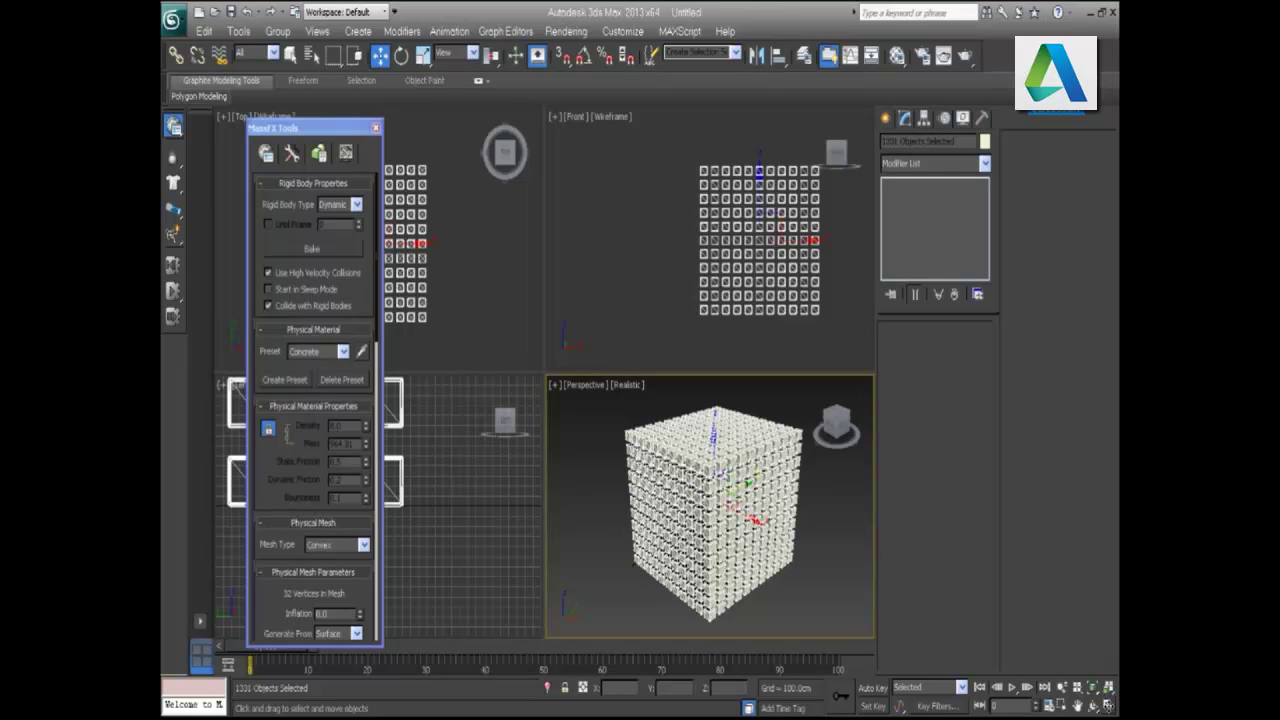
click(1107, 706)
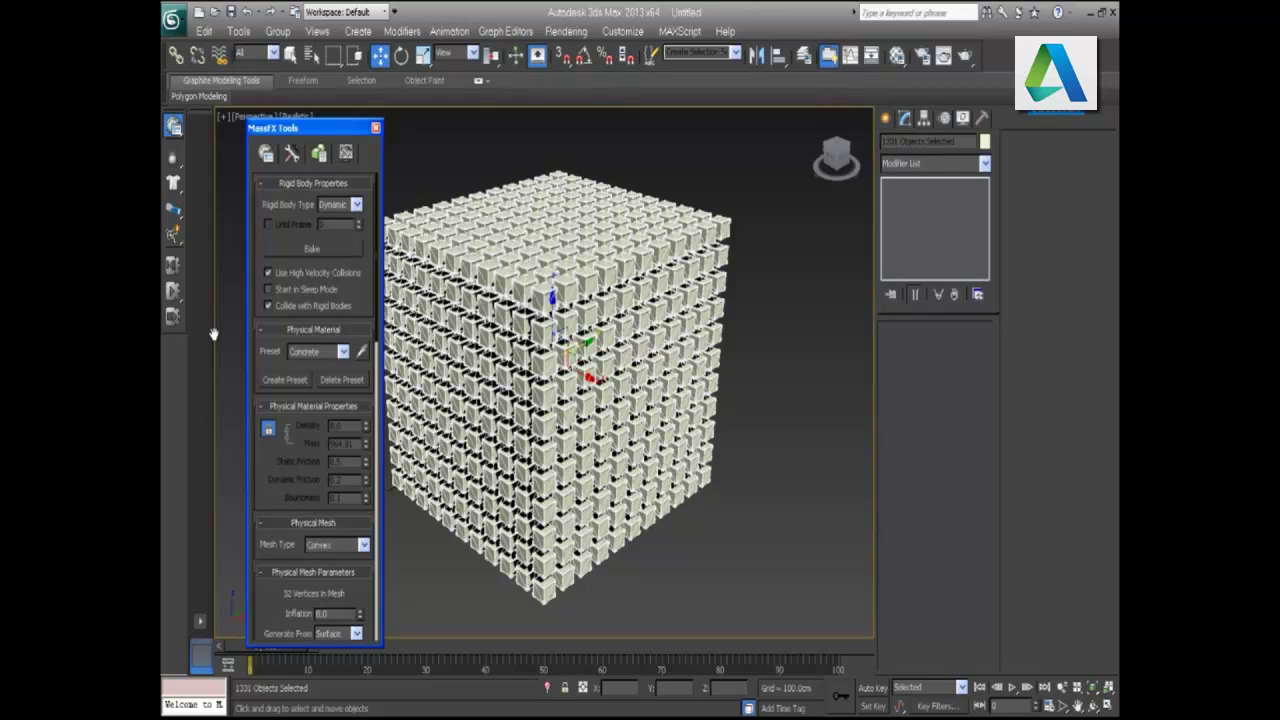
click(171, 293)
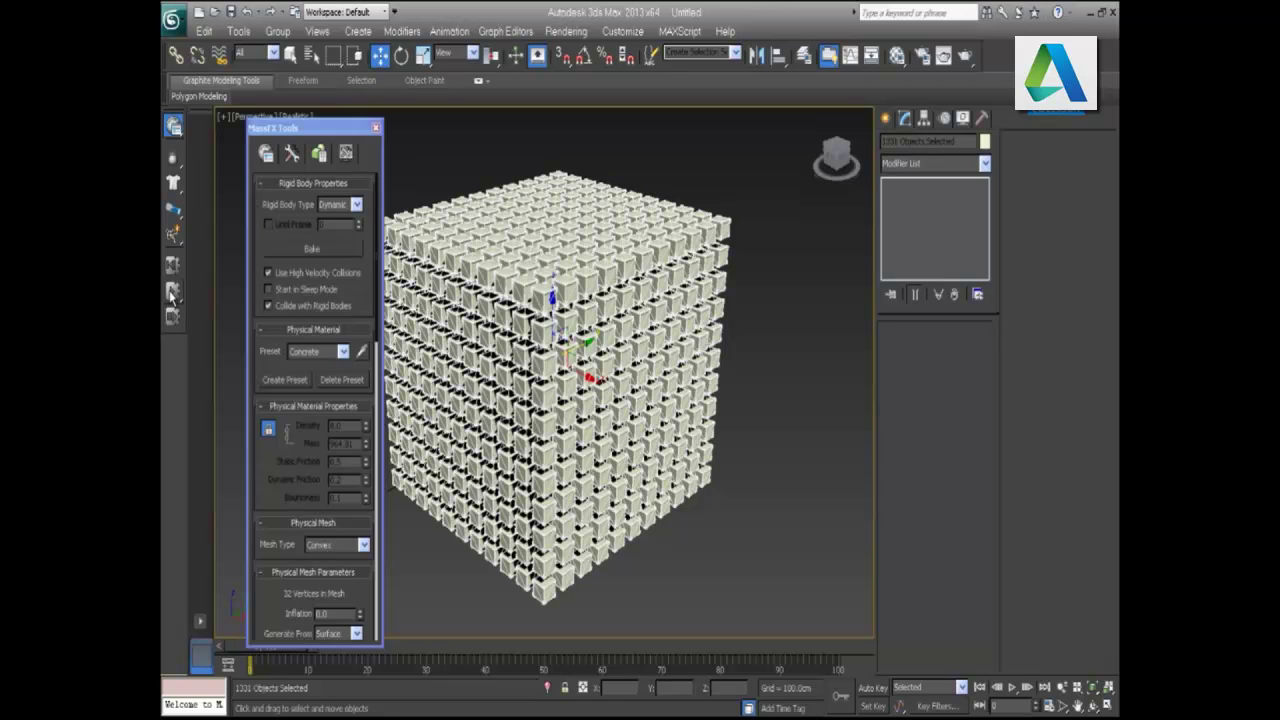
click(171, 293)
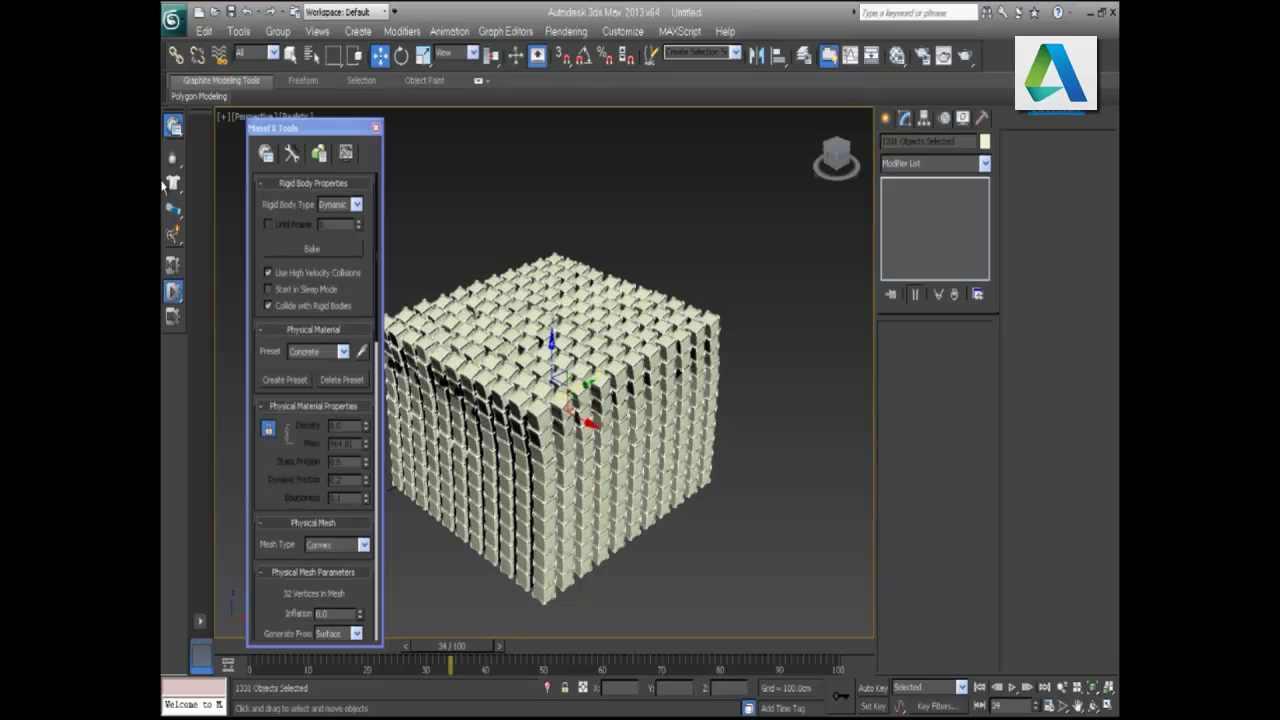
Step: Reset the MassFX simulation so the boxes return to their stacked cube
click(171, 285)
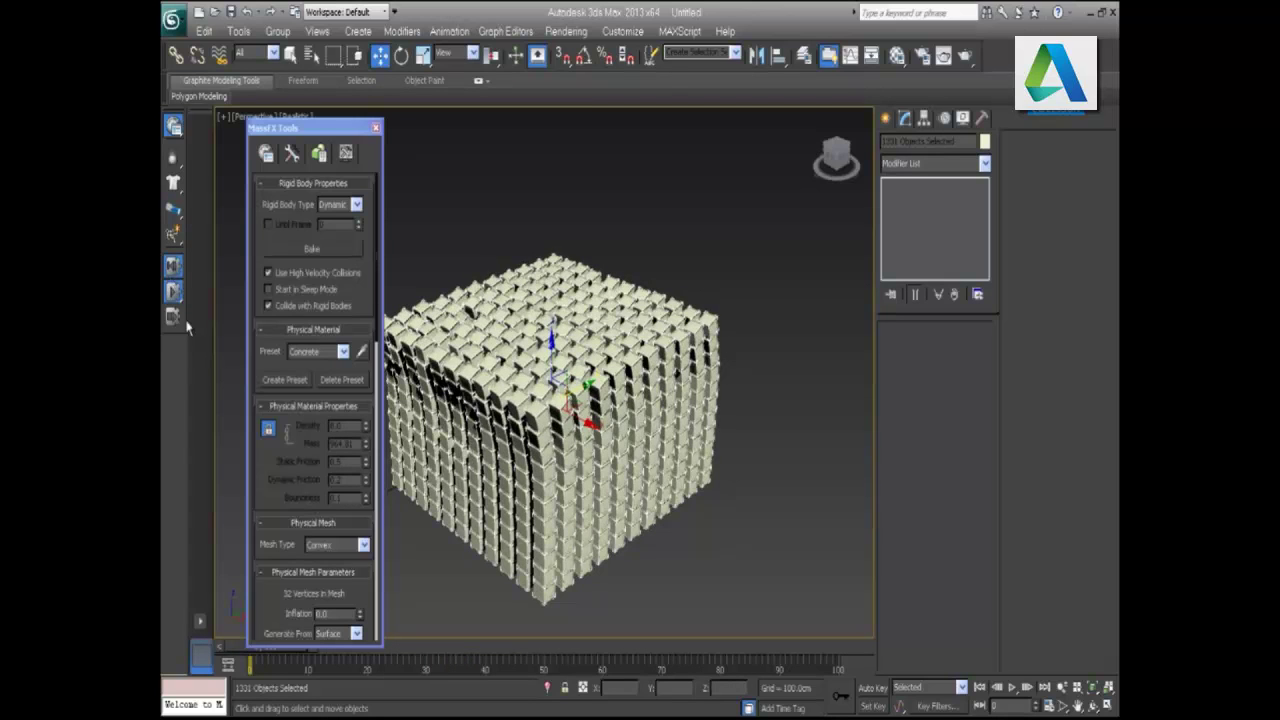
click(172, 286)
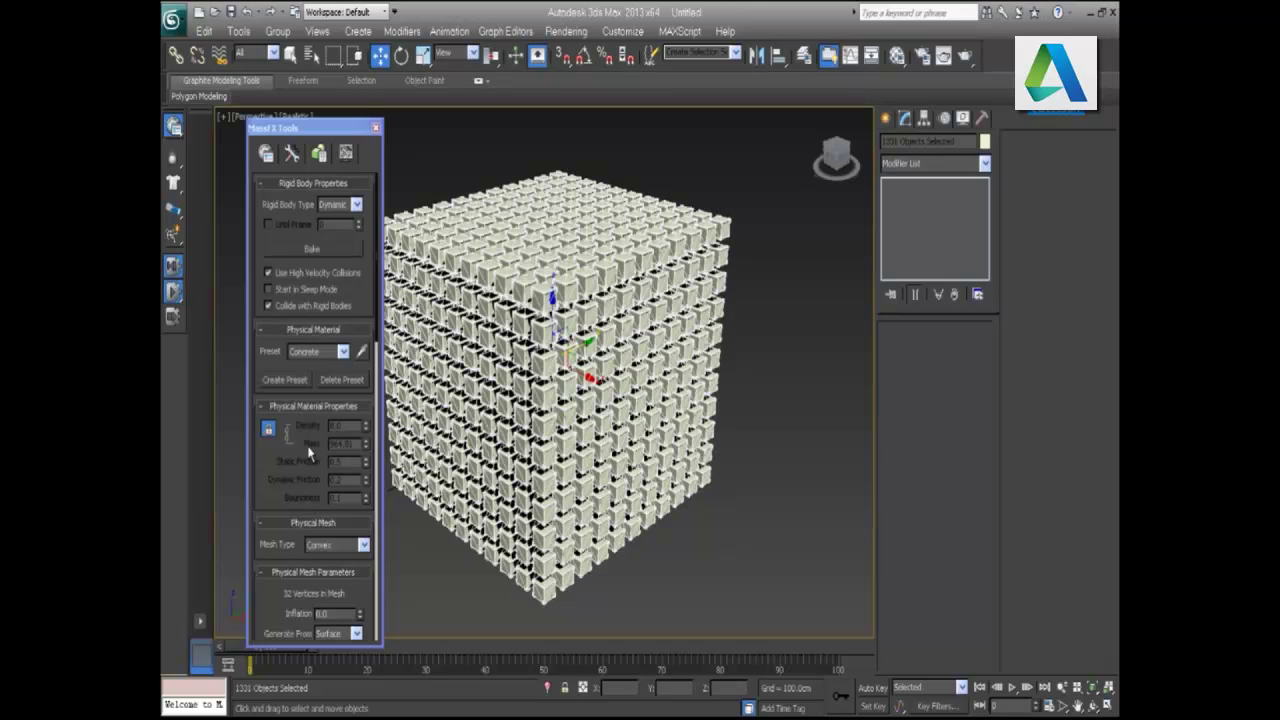
click(887, 118)
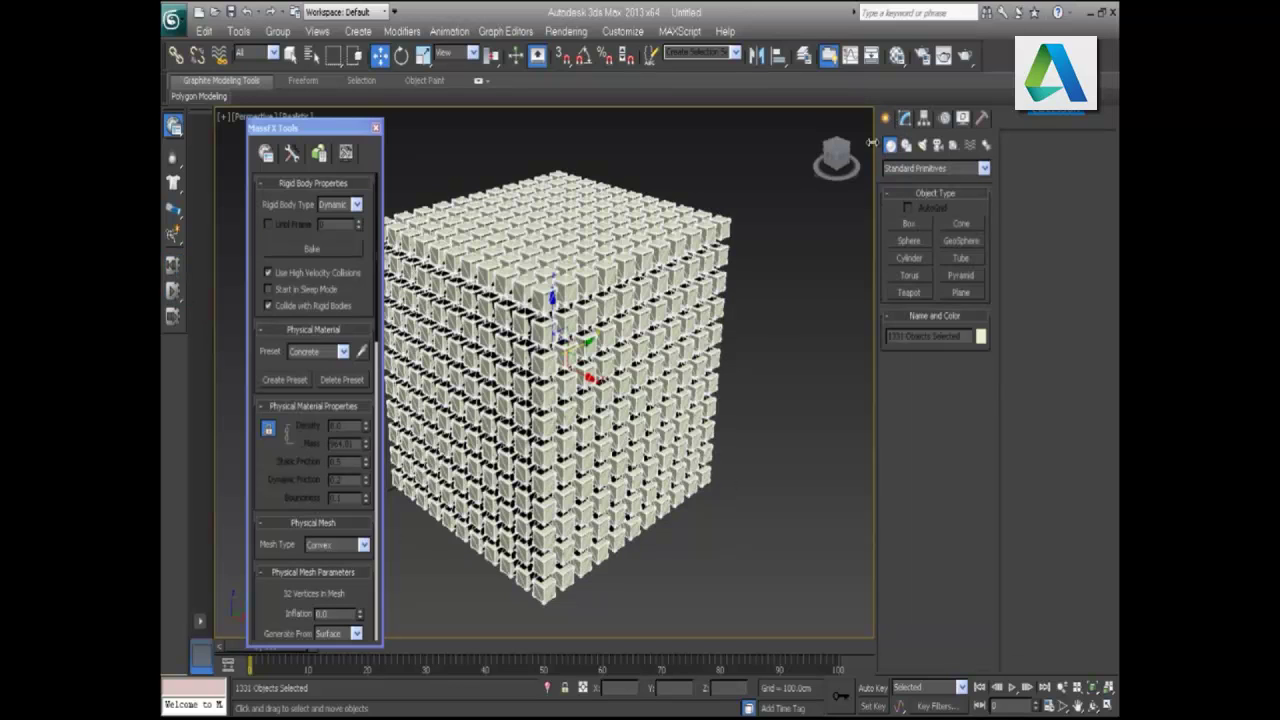
Step: Create a PBomb force space warp beside the box cube
click(970, 146)
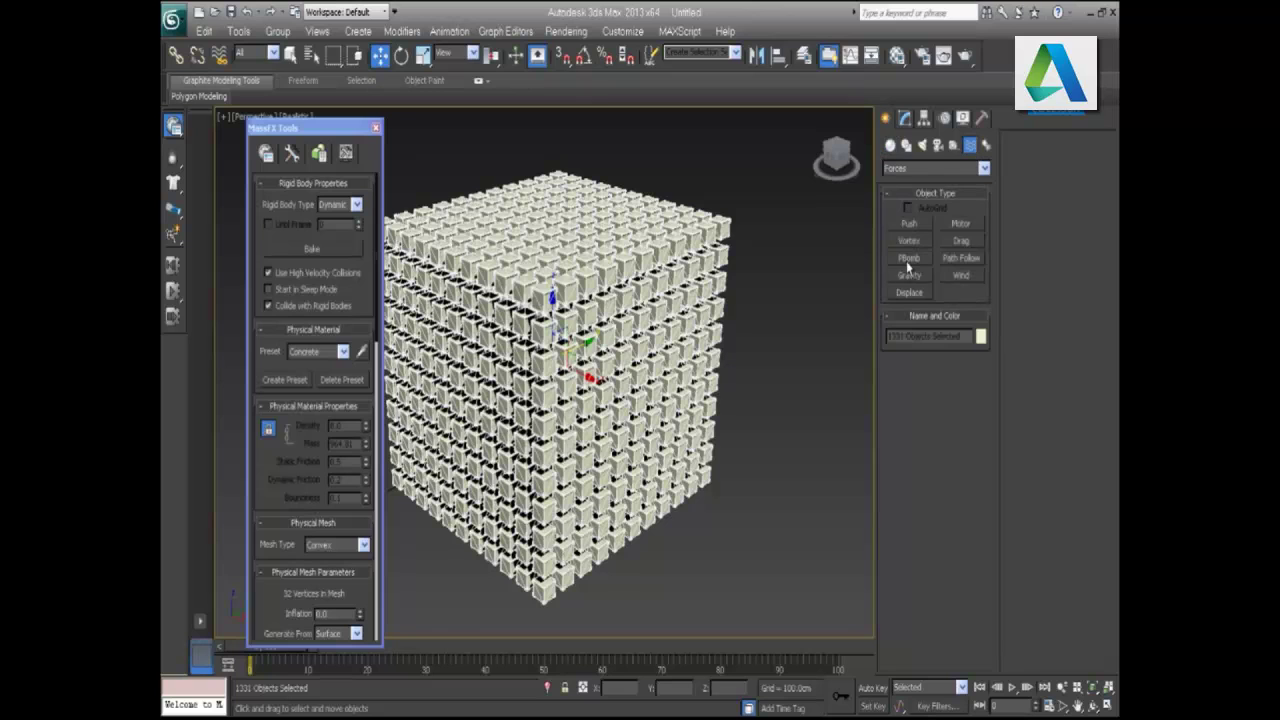
click(908, 257)
click(752, 516)
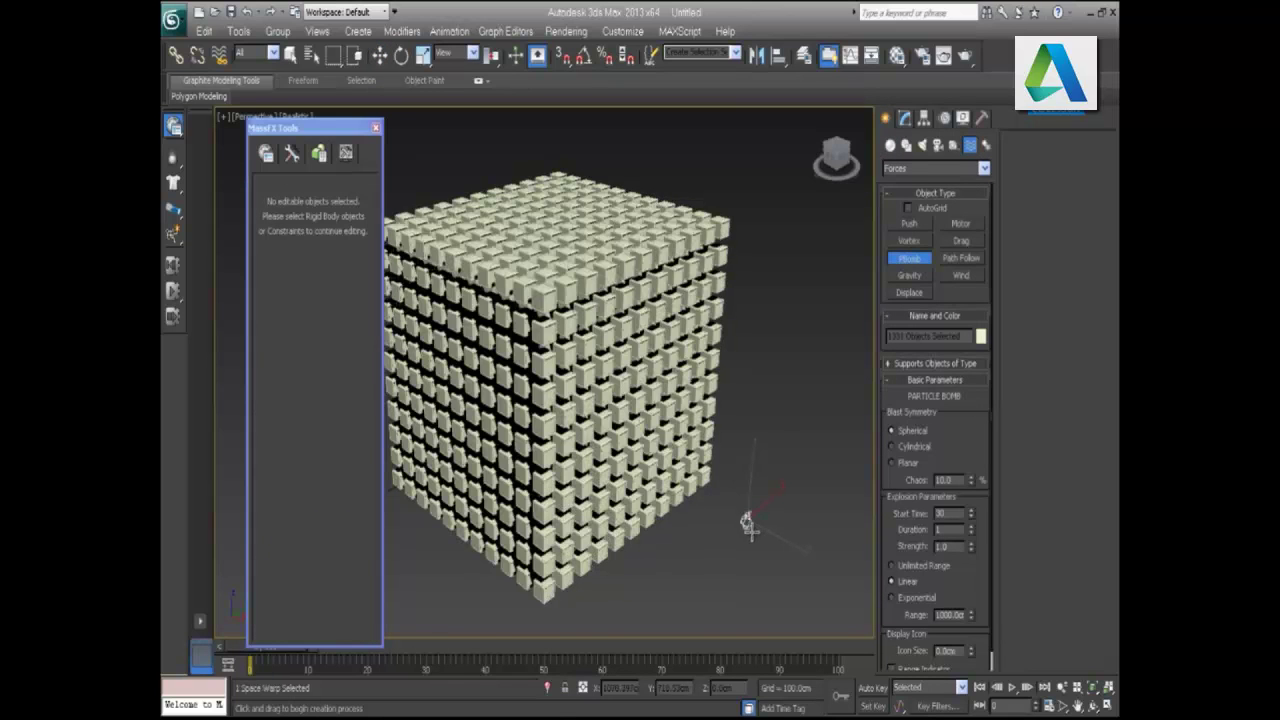
drag(759, 548, 762, 556)
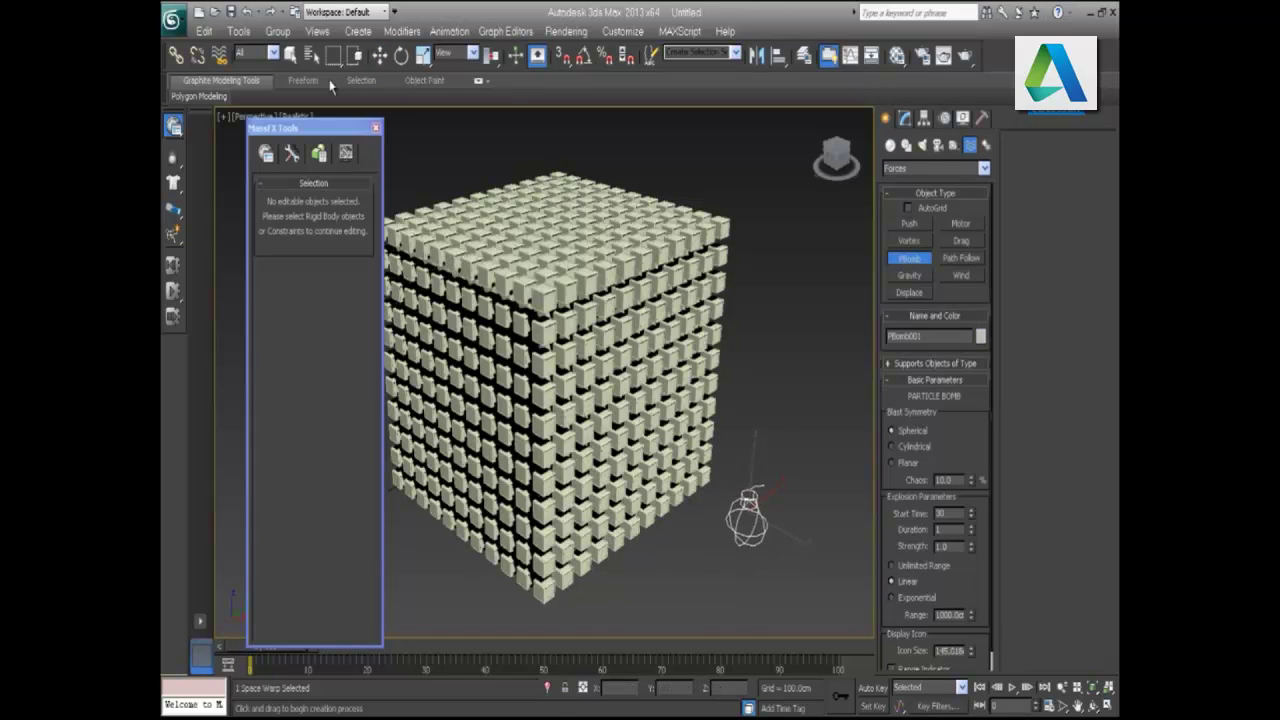
Step: Move PBomb001 to the centre of the box cube's base
click(381, 55)
click(373, 131)
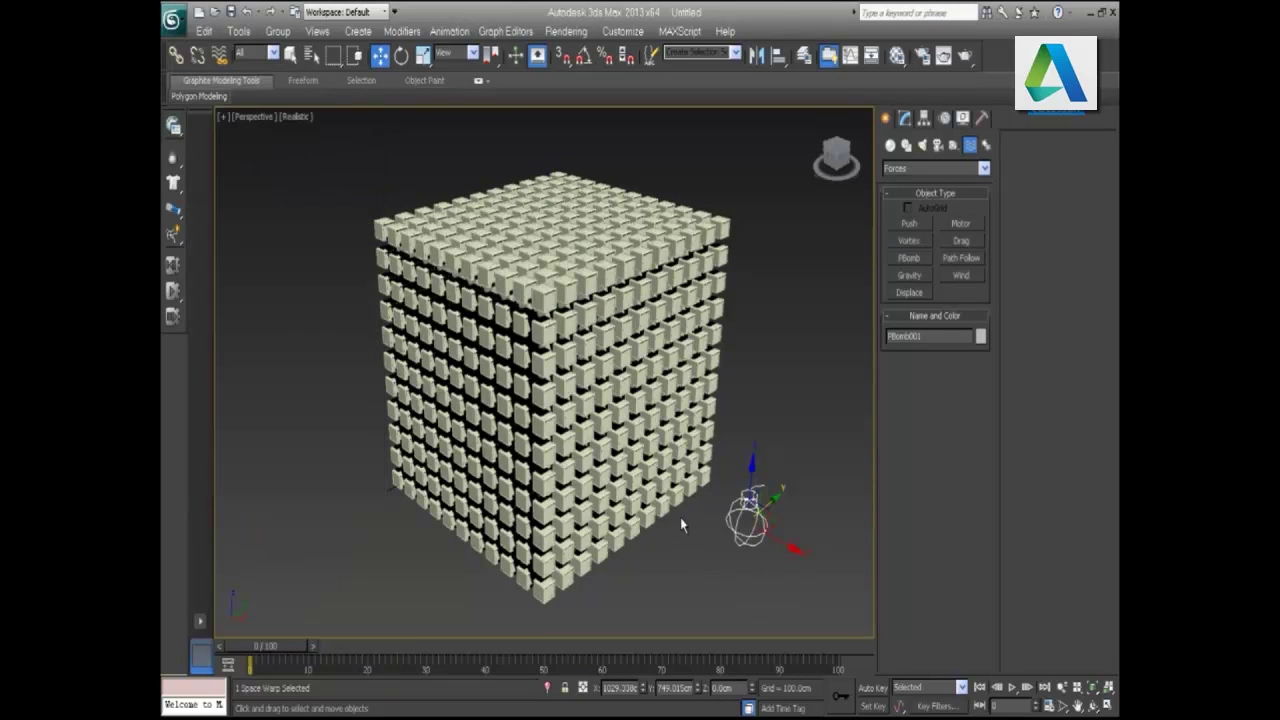
mouse_move(690, 566)
alt+middle_down()
mouse_move(711, 369)
mouse_move(860, 190)
alt+middle_up()
click(842, 160)
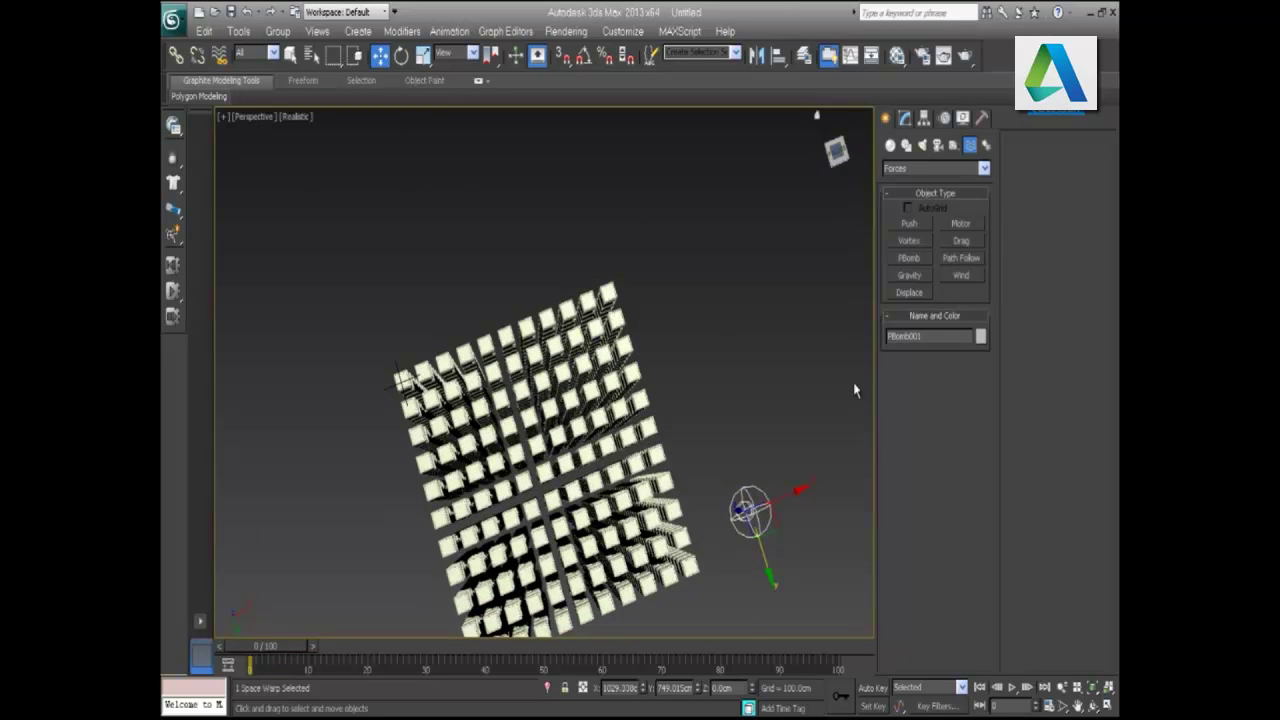
drag(786, 521, 612, 513)
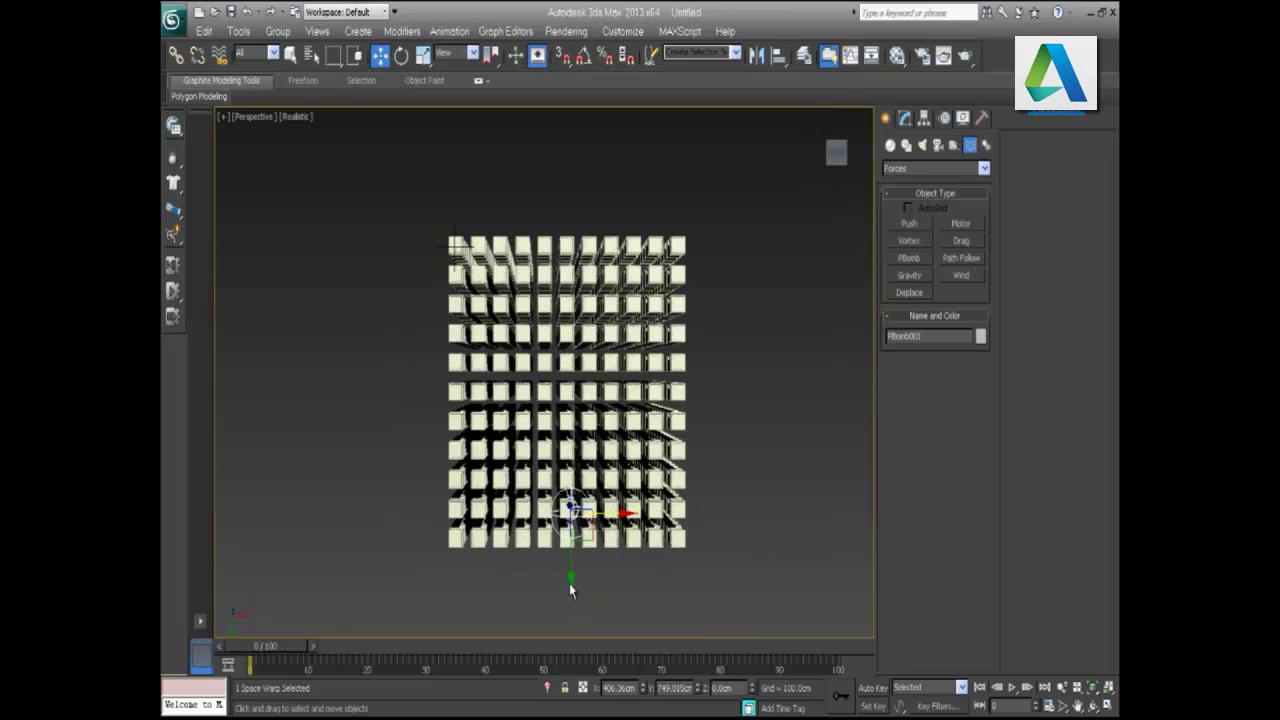
drag(570, 556, 570, 441)
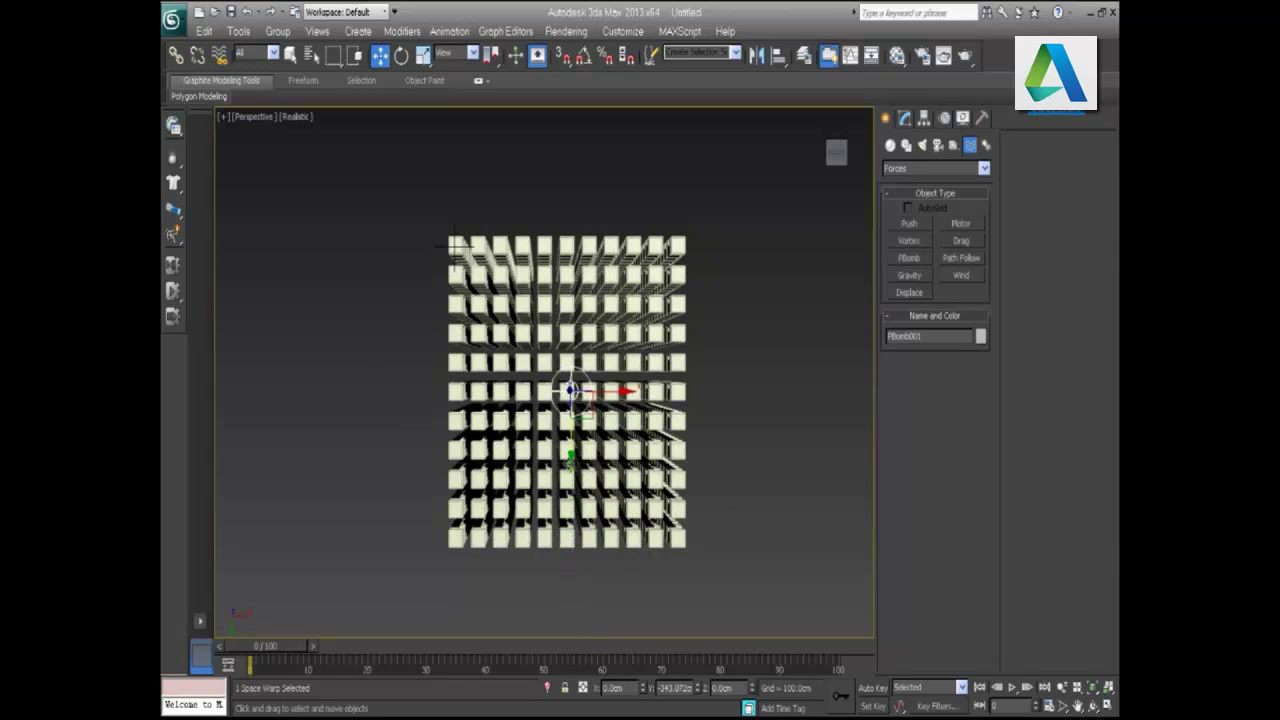
mouse_move(717, 349)
alt+middle_down()
mouse_move(623, 501)
mouse_move(634, 514)
alt+middle_up()
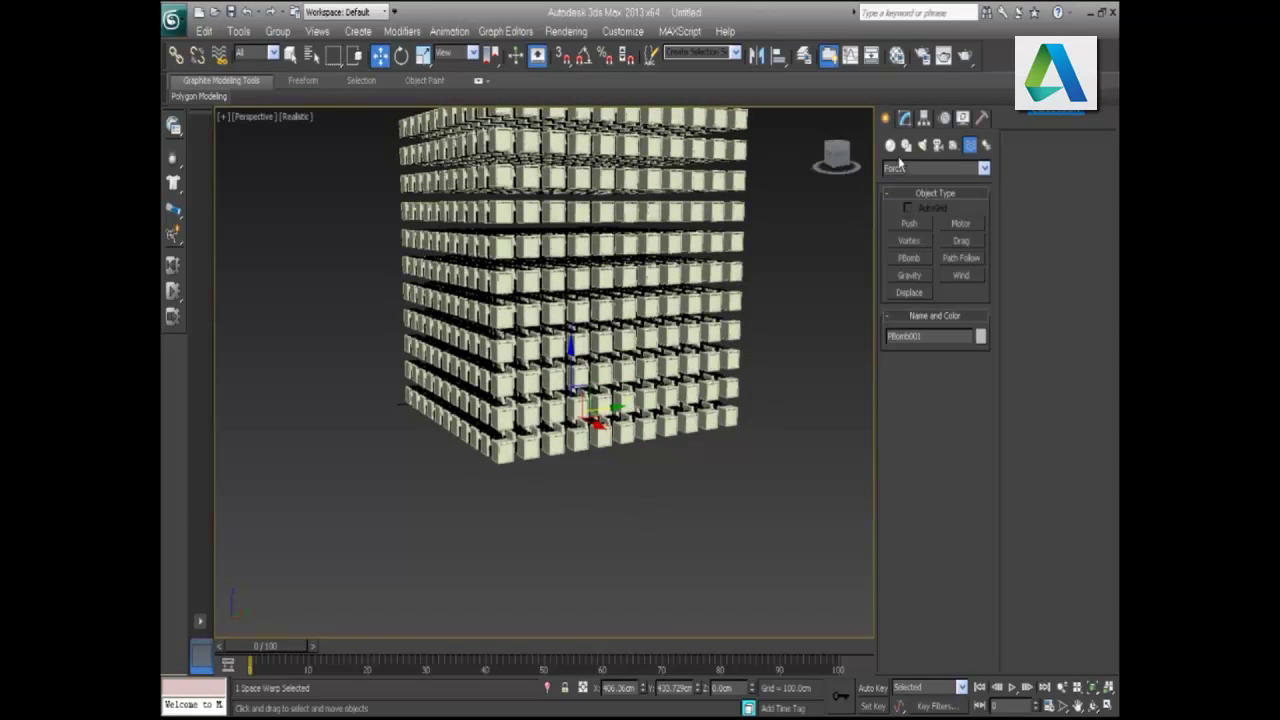
Step: Give PBomb001 Strength 1000, enable its Range Indicator, and set Start Time to 20
click(906, 118)
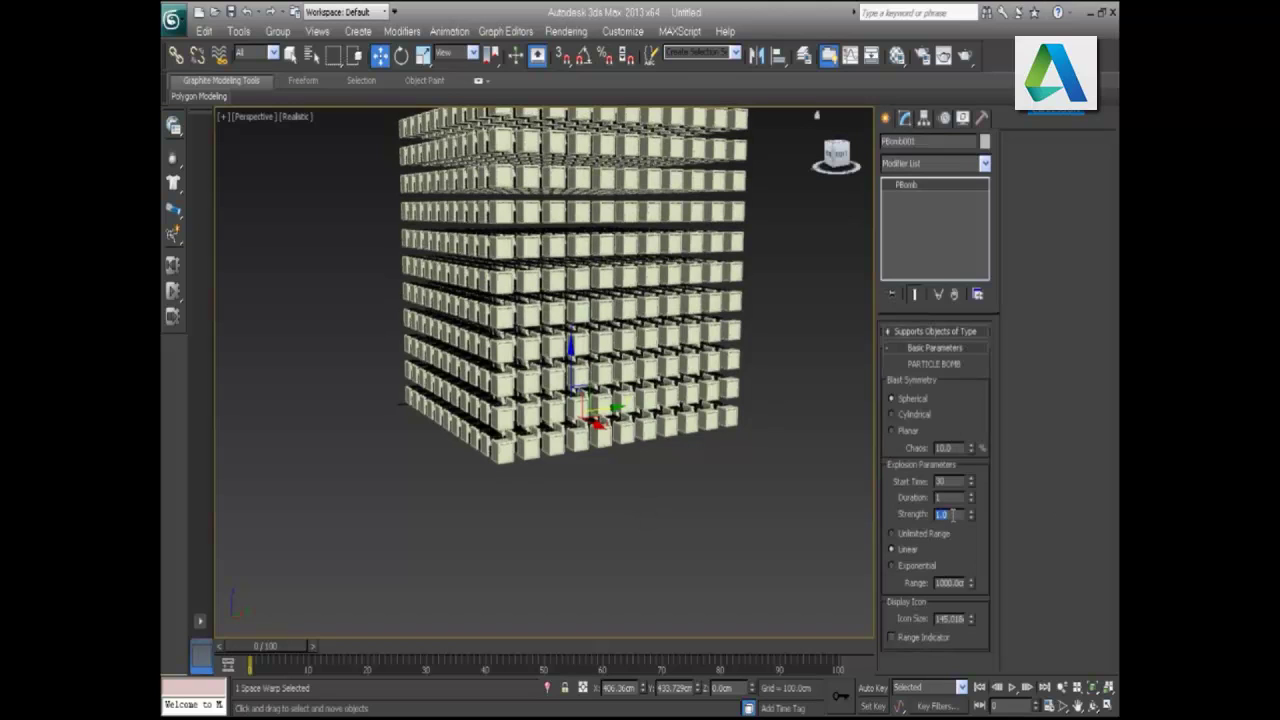
text(1000)
click(918, 643)
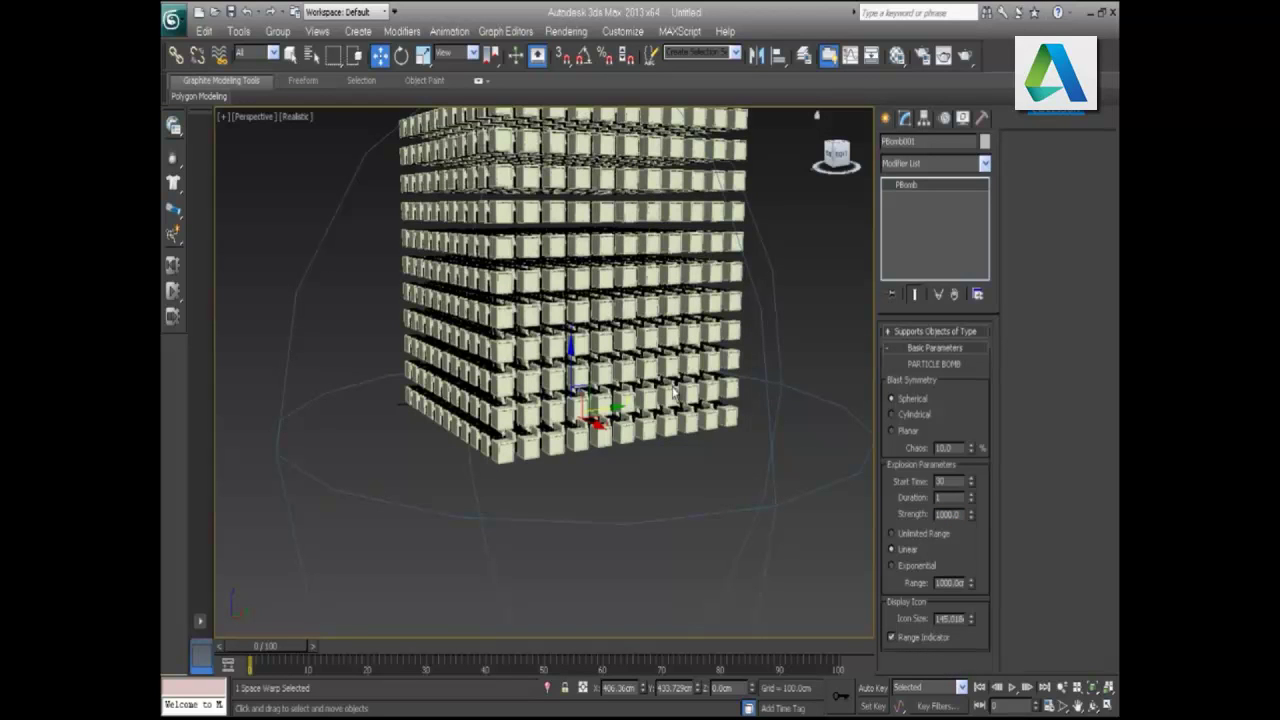
scroll(523, 400, down, 1)
scroll(523, 400, down, 1)
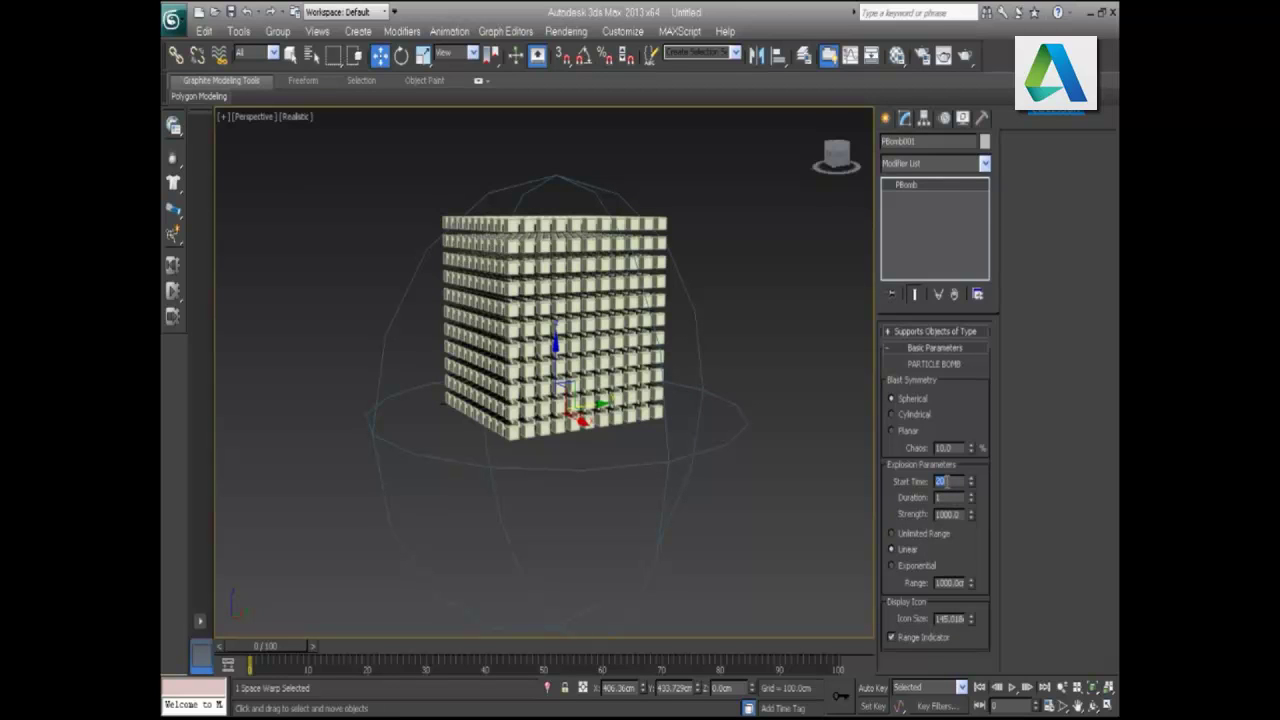
click(963, 416)
Step: Select all the cube's boxes in the MassFX Multi-Object Editor and show their Forces rollout
click(174, 128)
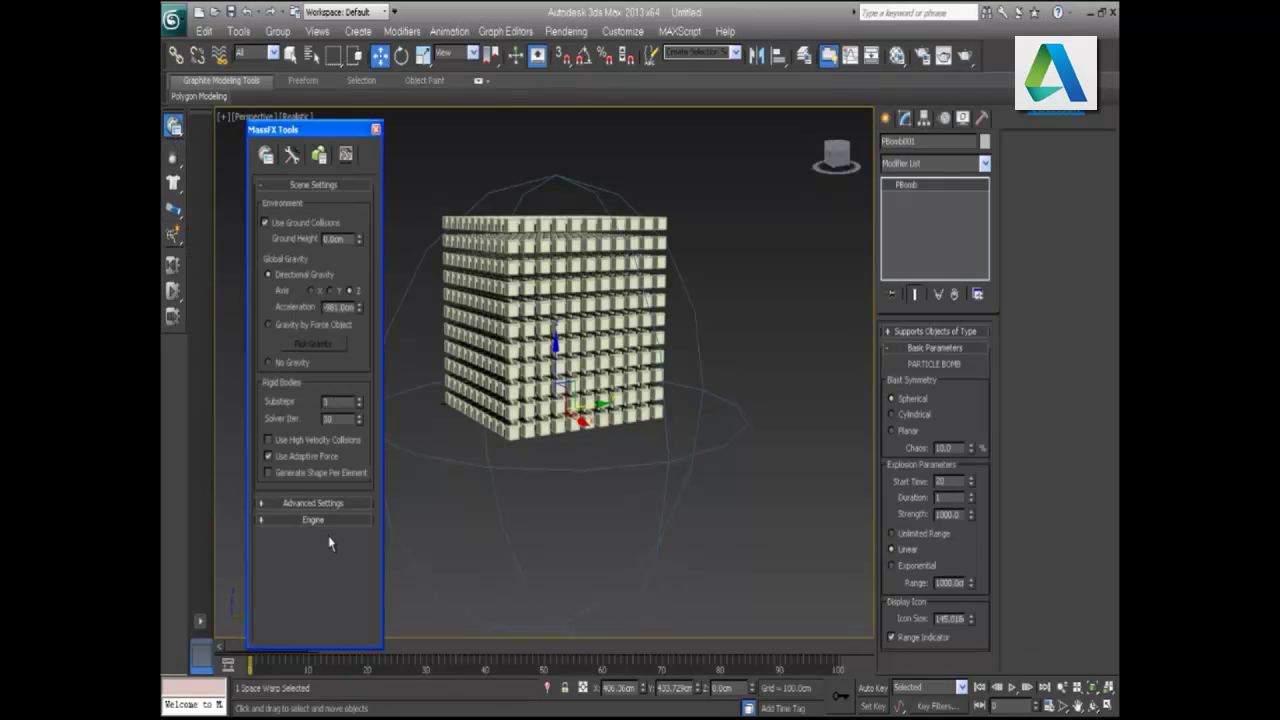
click(319, 155)
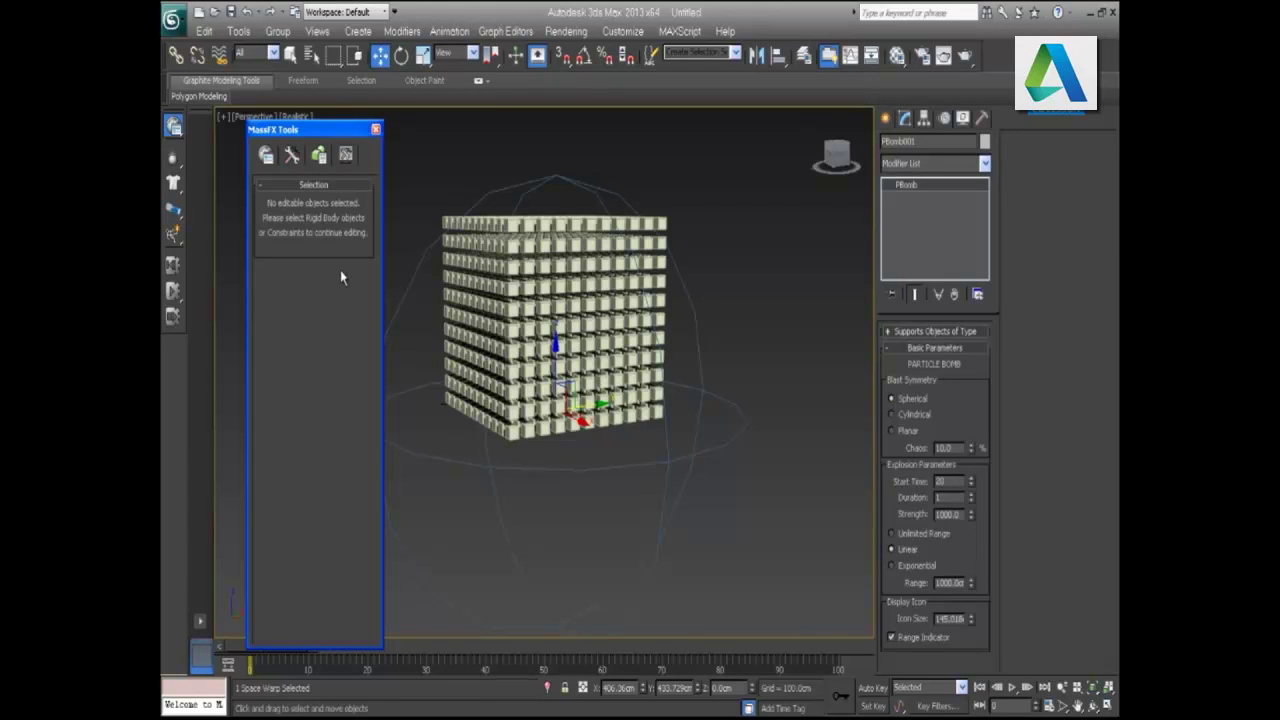
click(760, 291)
drag(758, 205, 424, 474)
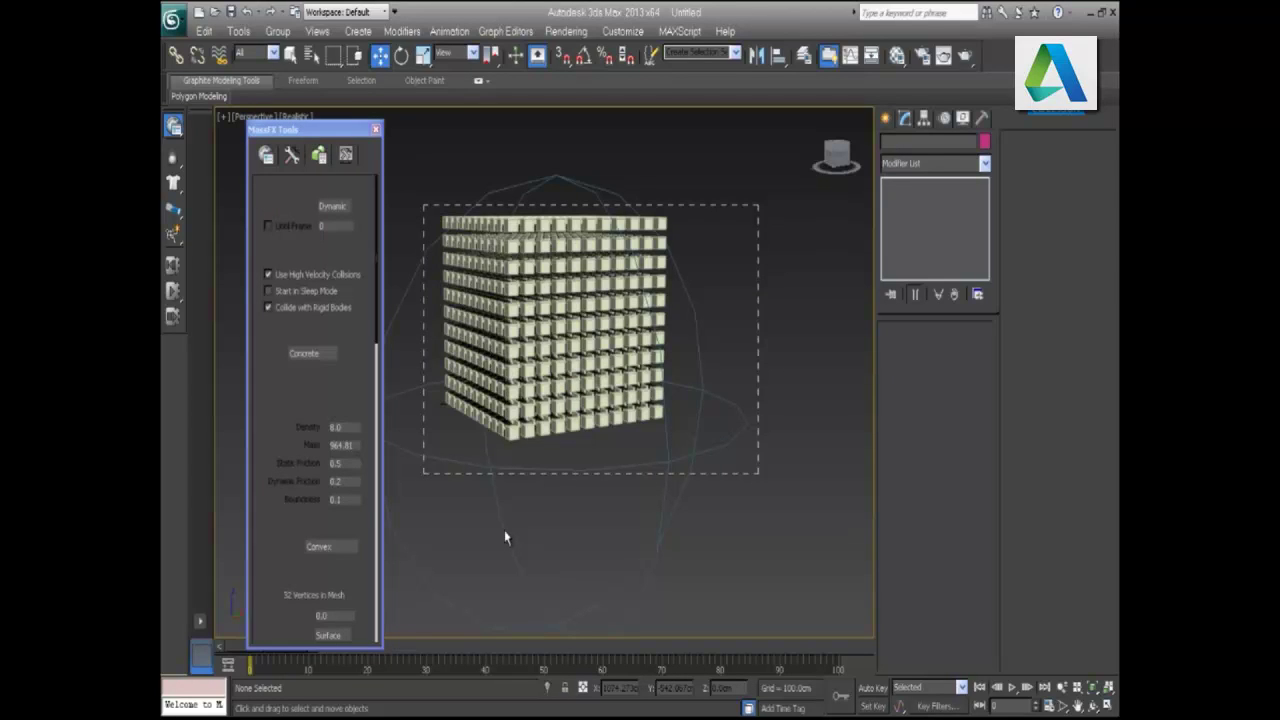
scroll(279, 450, down, 3)
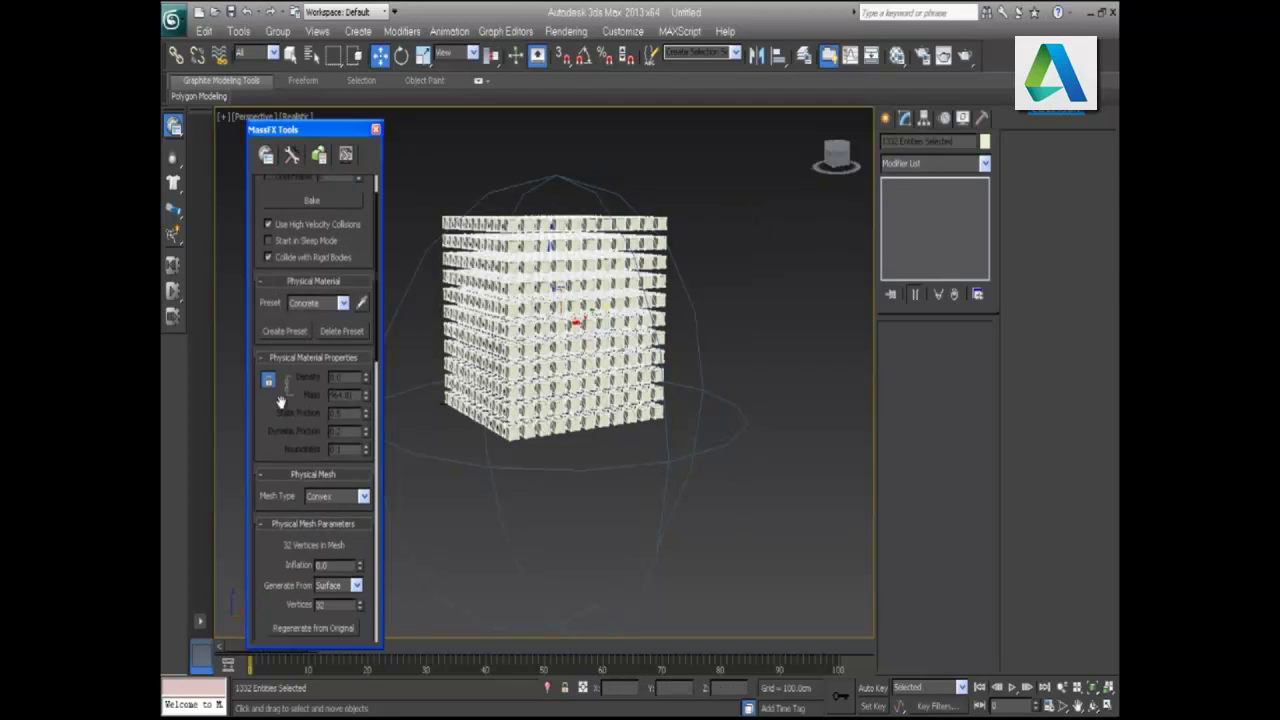
scroll(312, 446, down, 3)
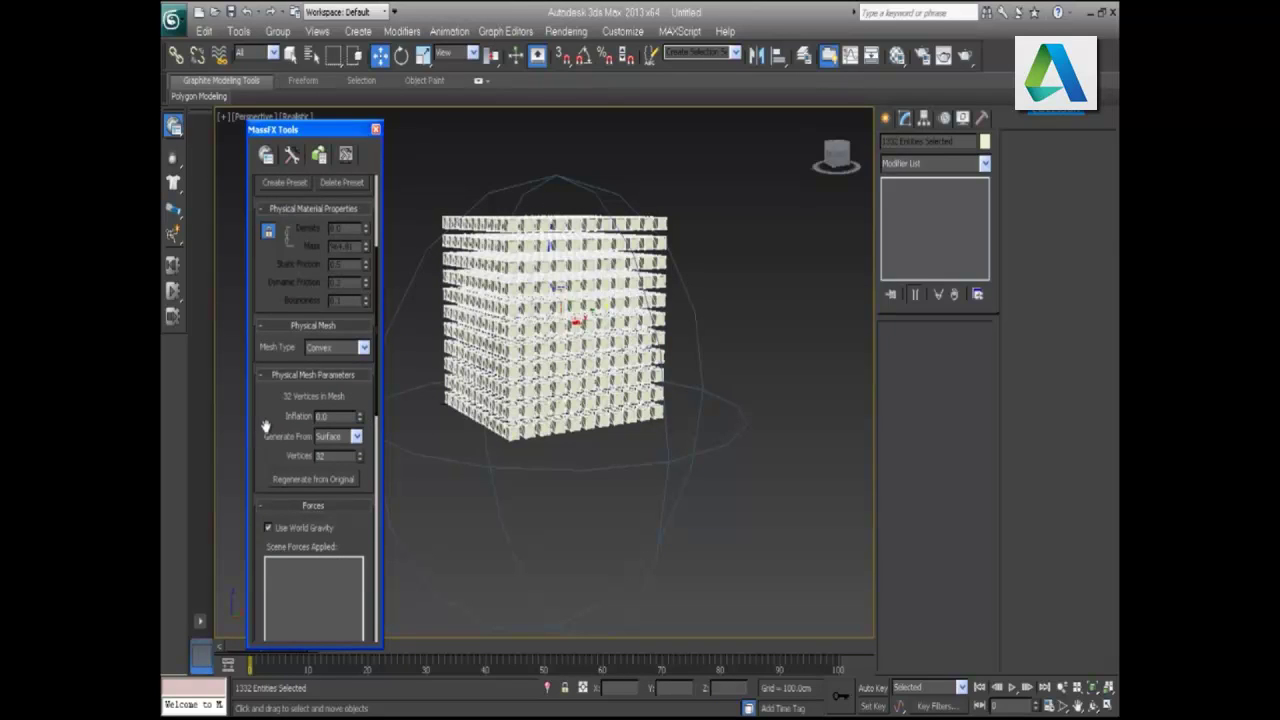
scroll(266, 367, down, 2)
scroll(331, 409, down, 1)
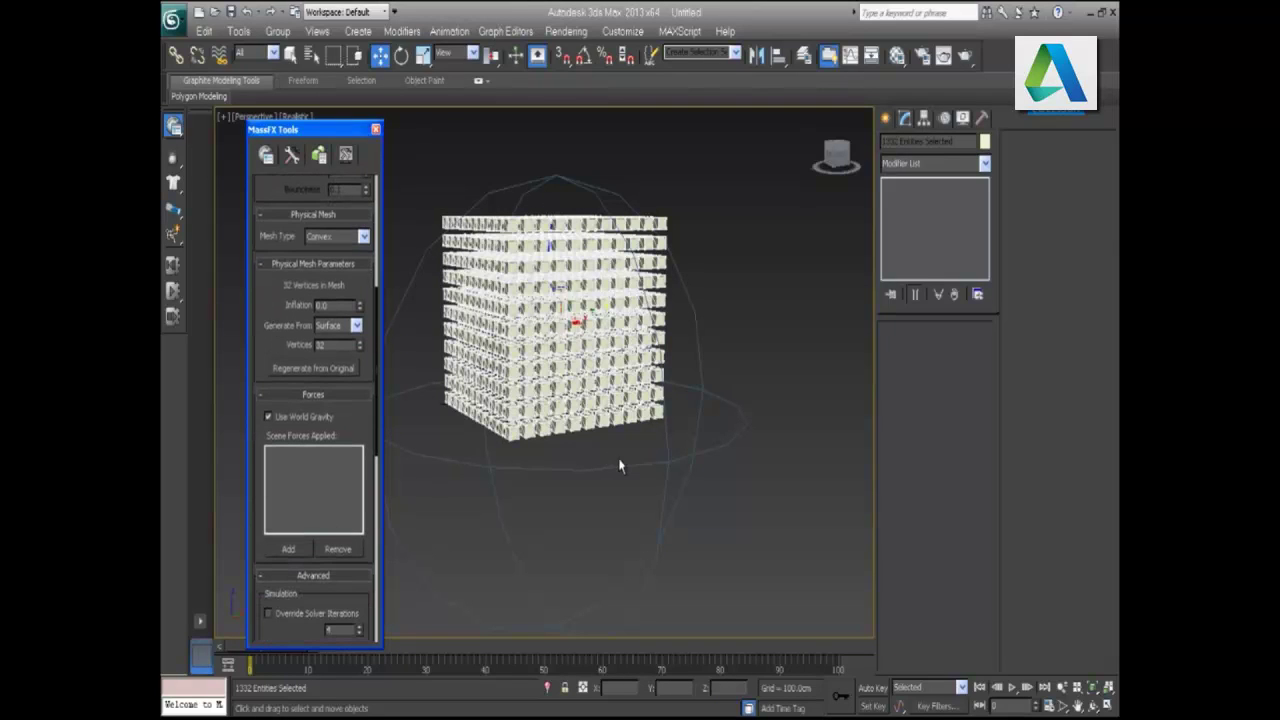
mouse_move(572, 511)
alt+middle_down()
mouse_move(573, 449)
mouse_move(572, 467)
alt+middle_up()
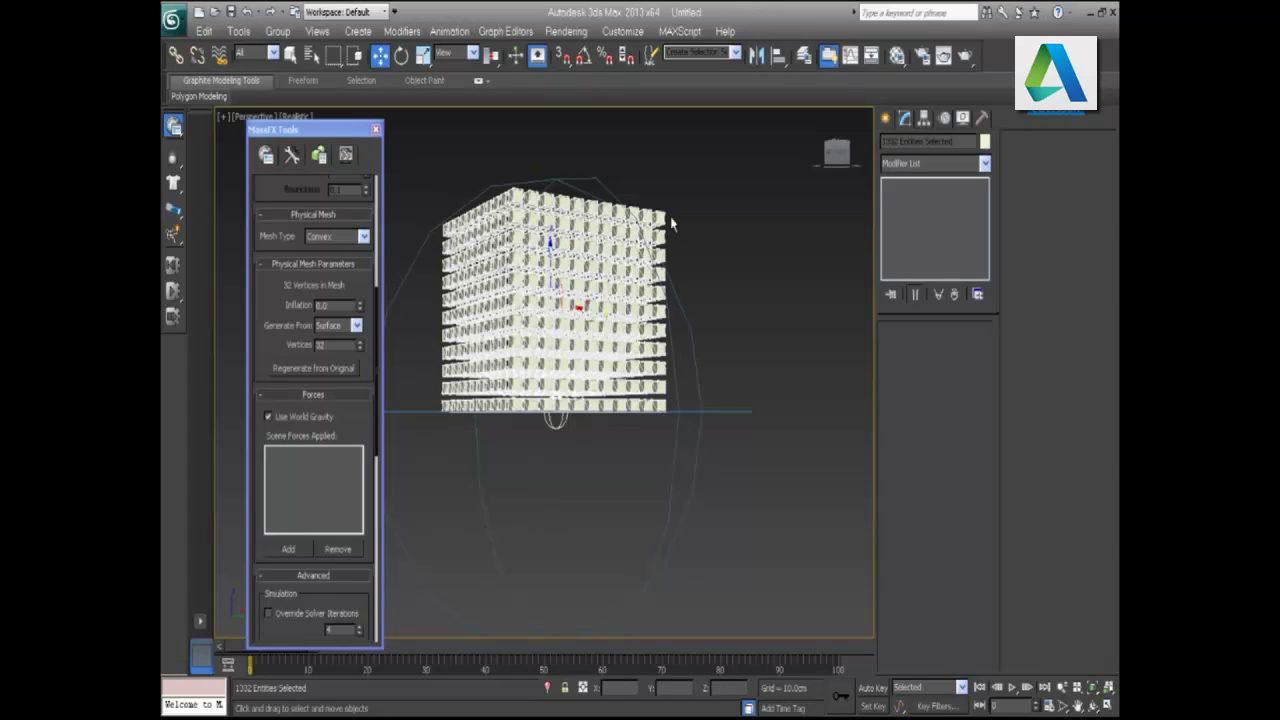
Step: Add PBomb001 to the selected boxes' Scene Forces Applied list
click(302, 549)
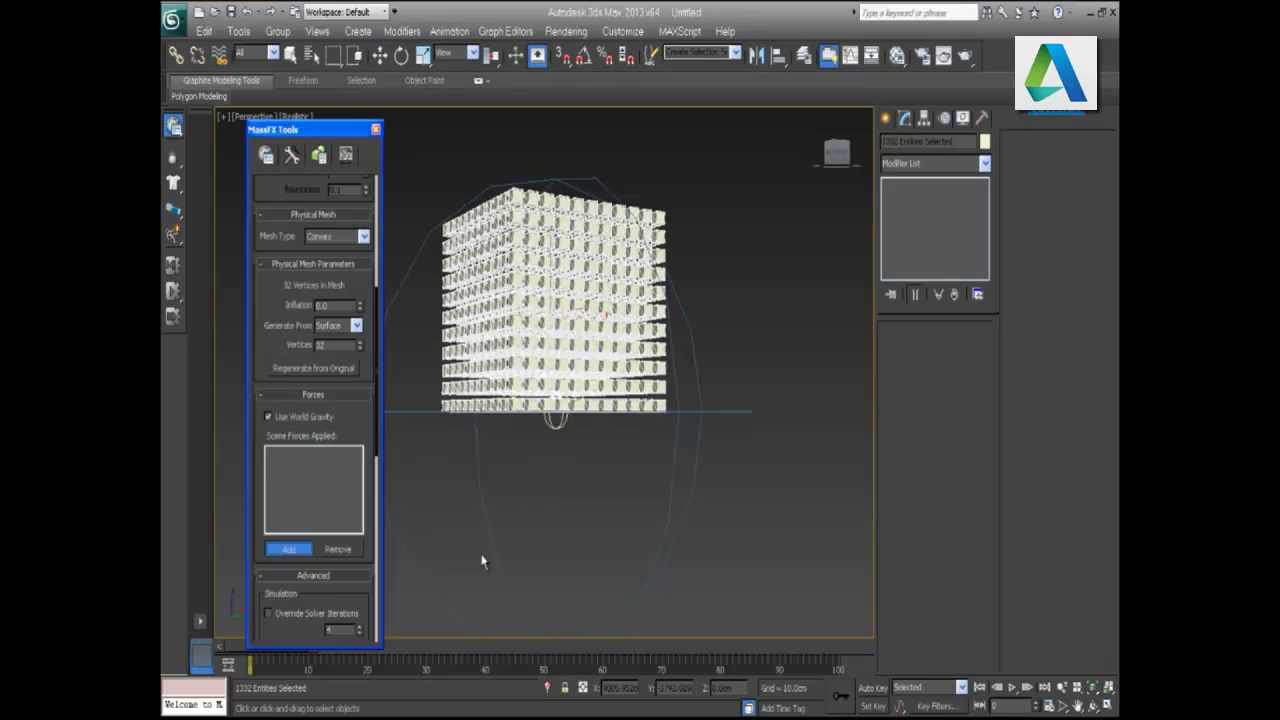
click(556, 422)
click(556, 422)
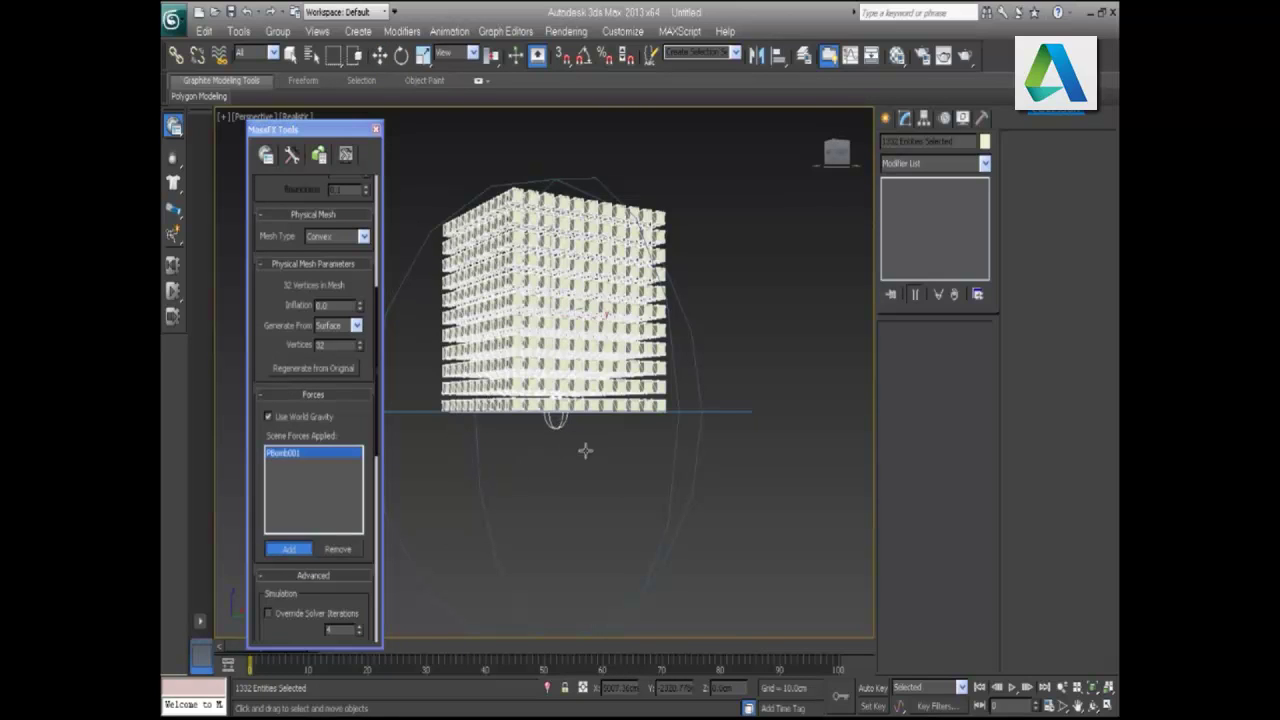
right_click(490, 513)
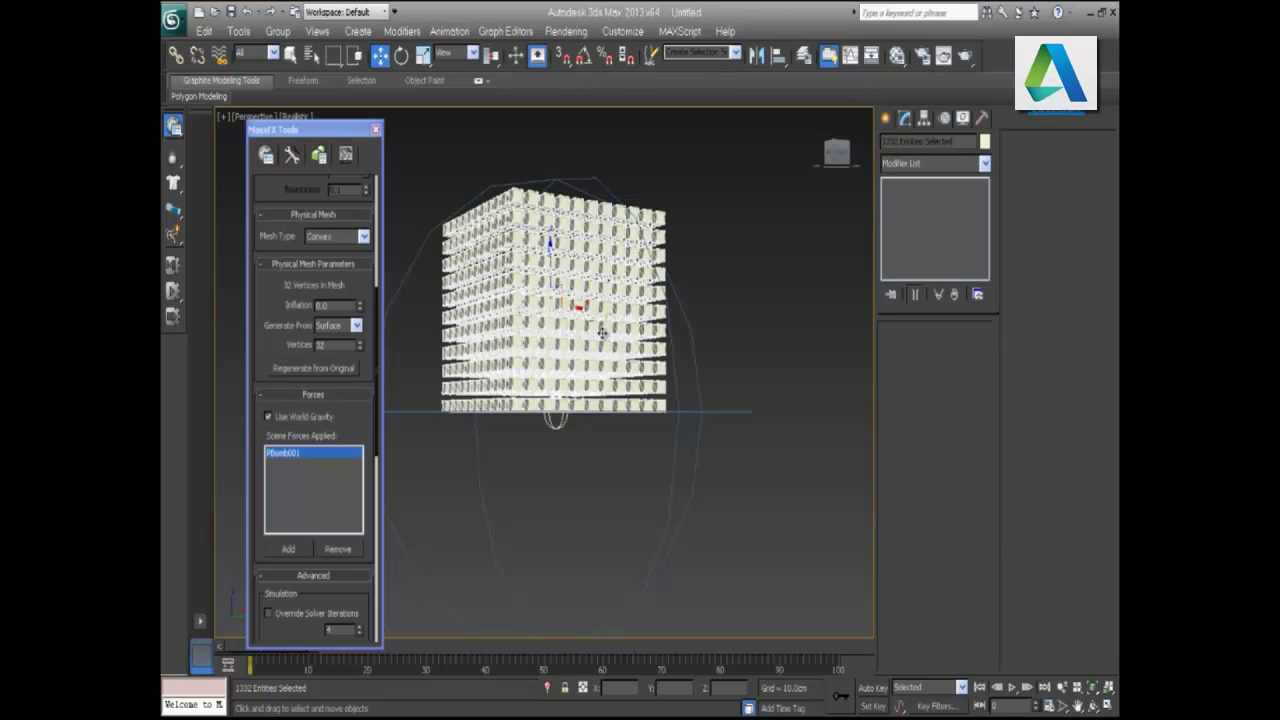
Step: Tilt and zoom the Perspective view so the stacked cube fills the frame
alt+middle_drag(606, 345, 606, 366)
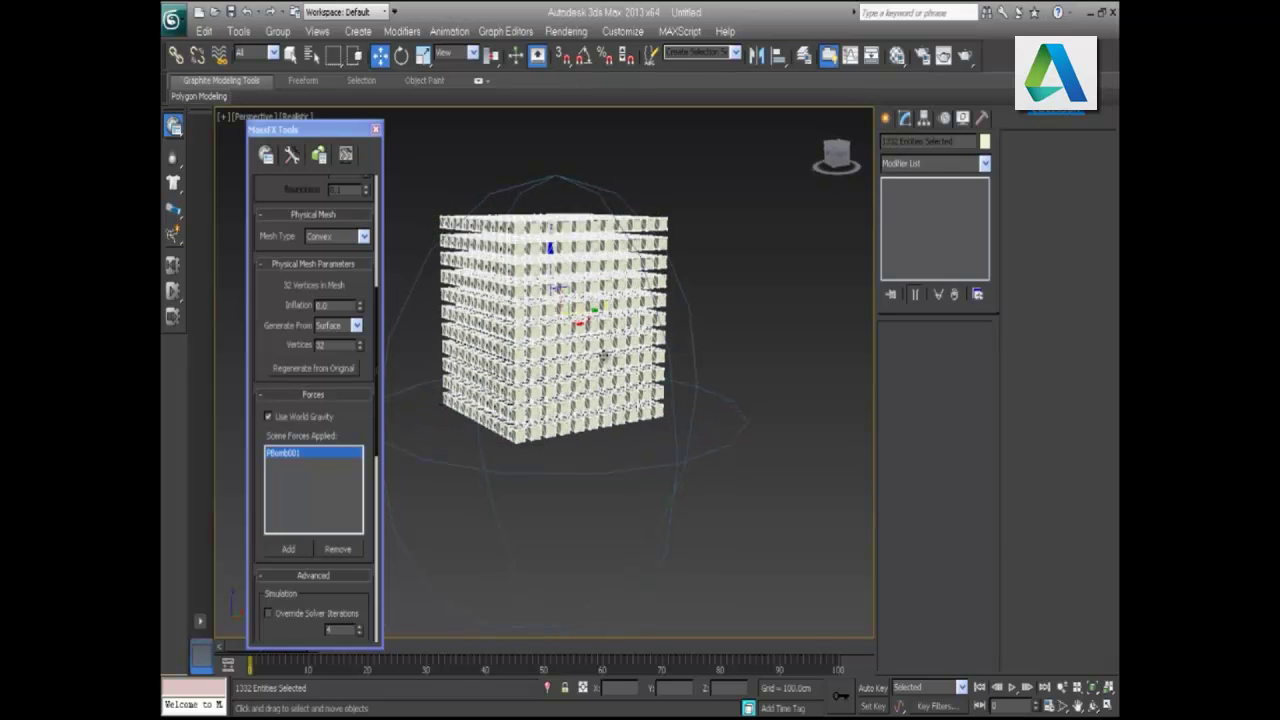
click(1062, 688)
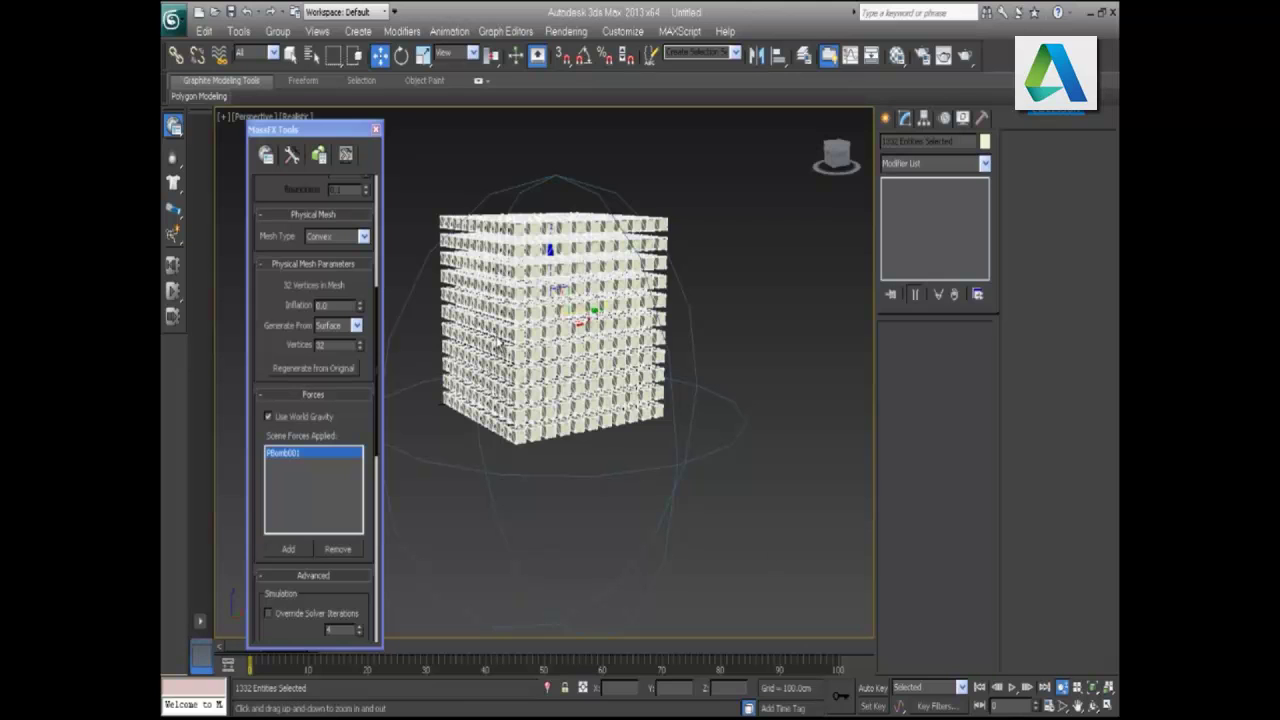
drag(572, 432, 572, 405)
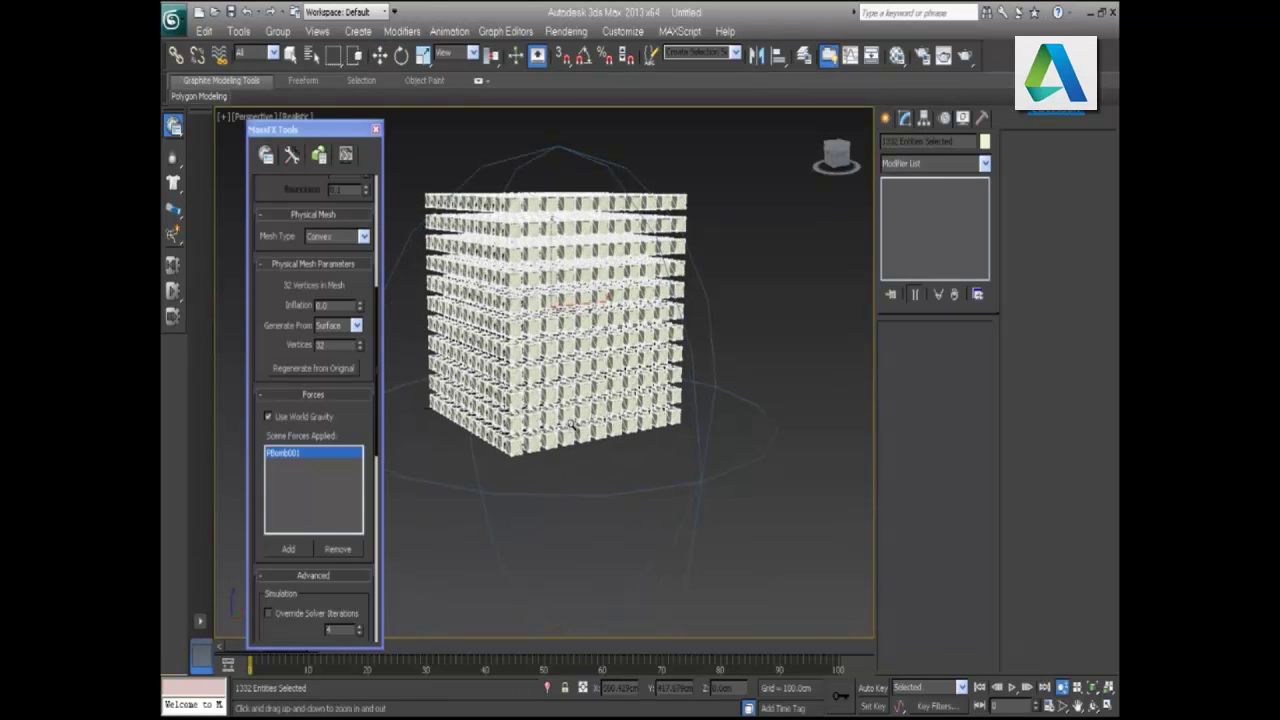
drag(568, 343, 572, 375)
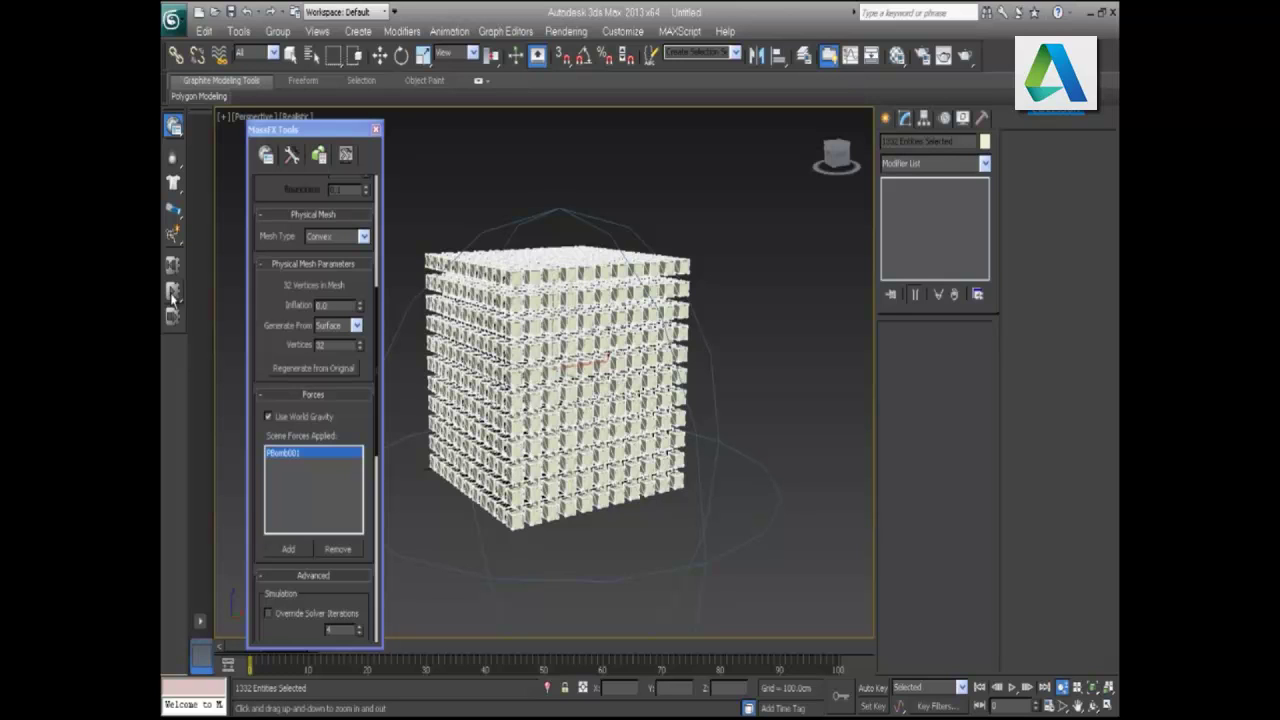
Step: Run the MassFX simulation to frame 100 and render the collapsed pile of boxes
click(172, 293)
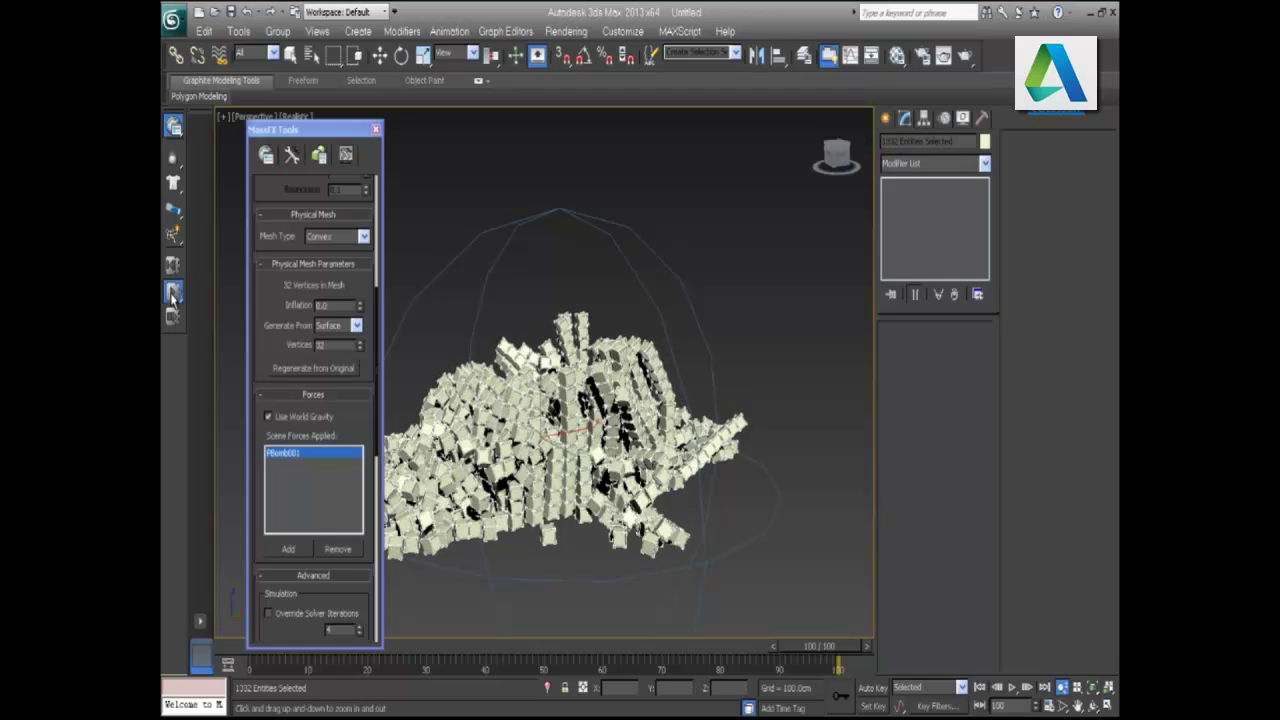
click(172, 292)
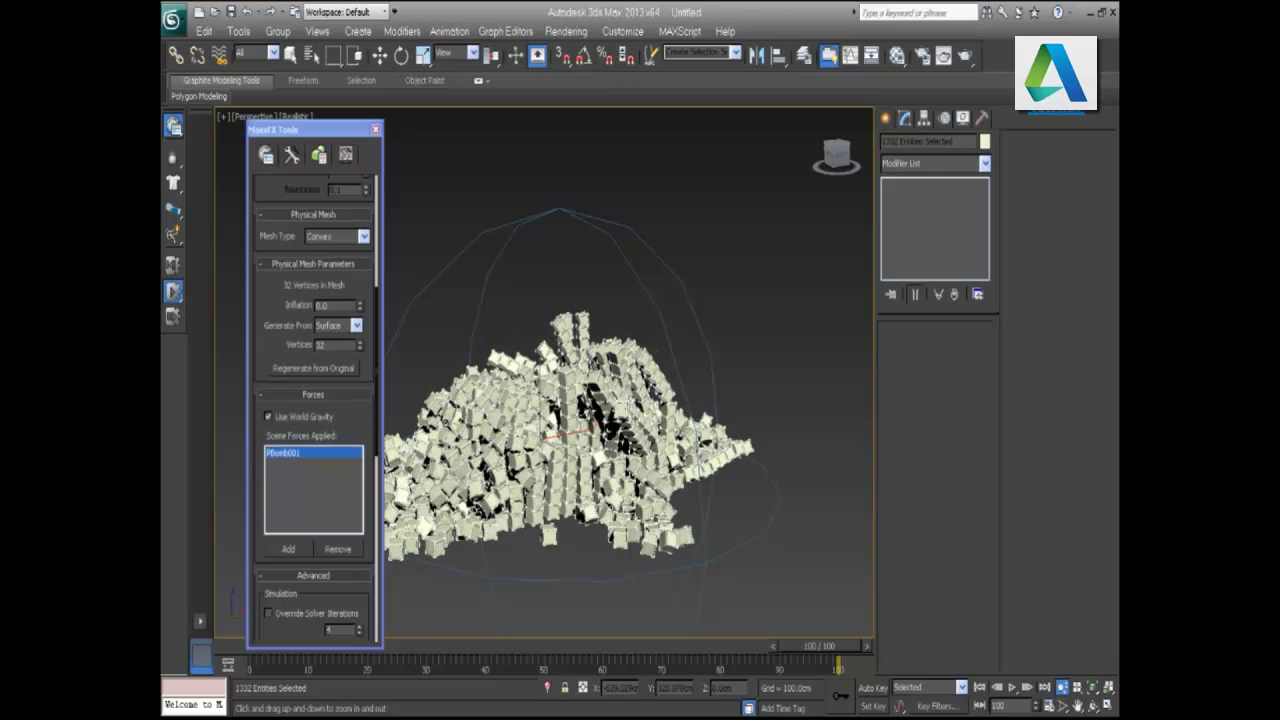
key(shift+q)
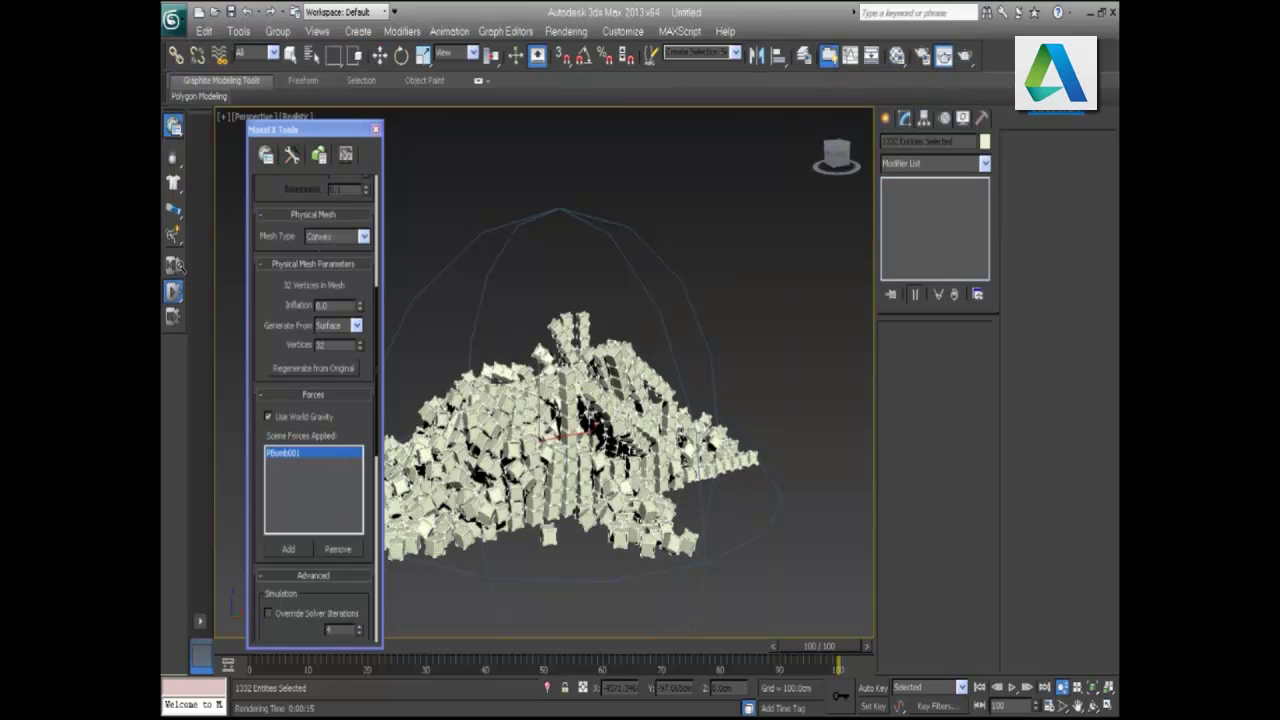
Step: Reset the MassFX simulation so the boxes stand back in their cube
click(174, 265)
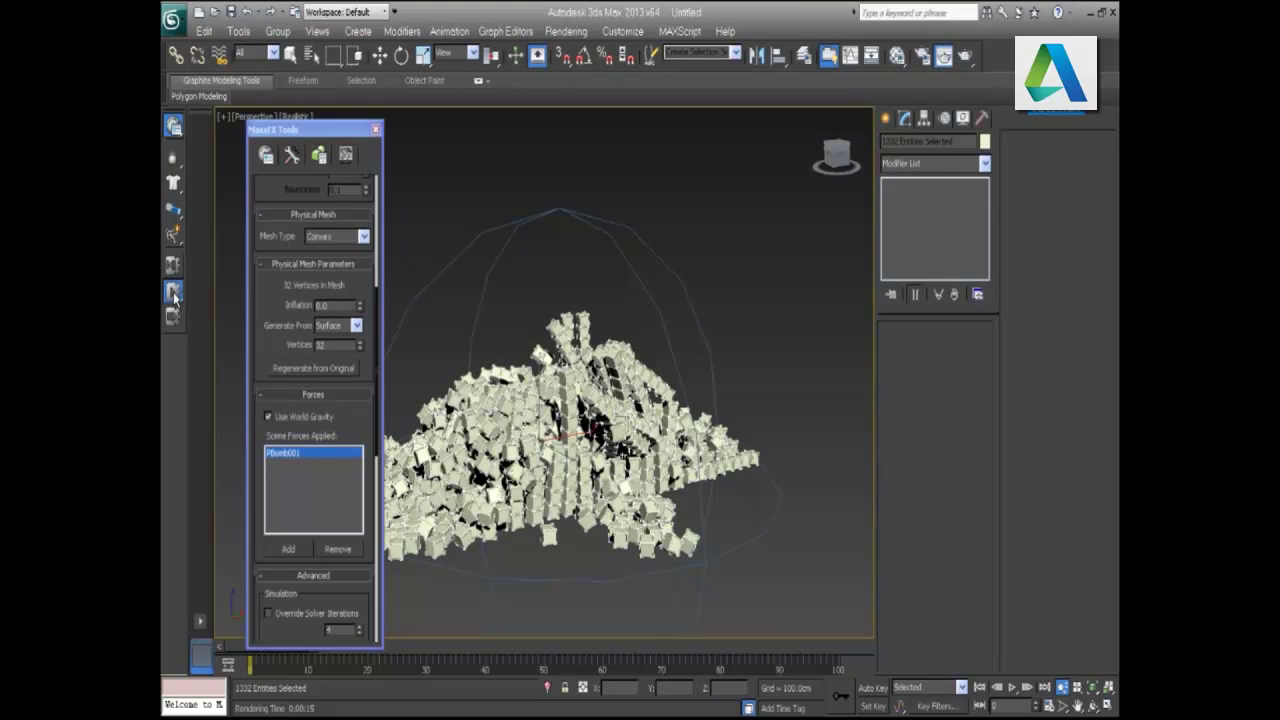
click(174, 292)
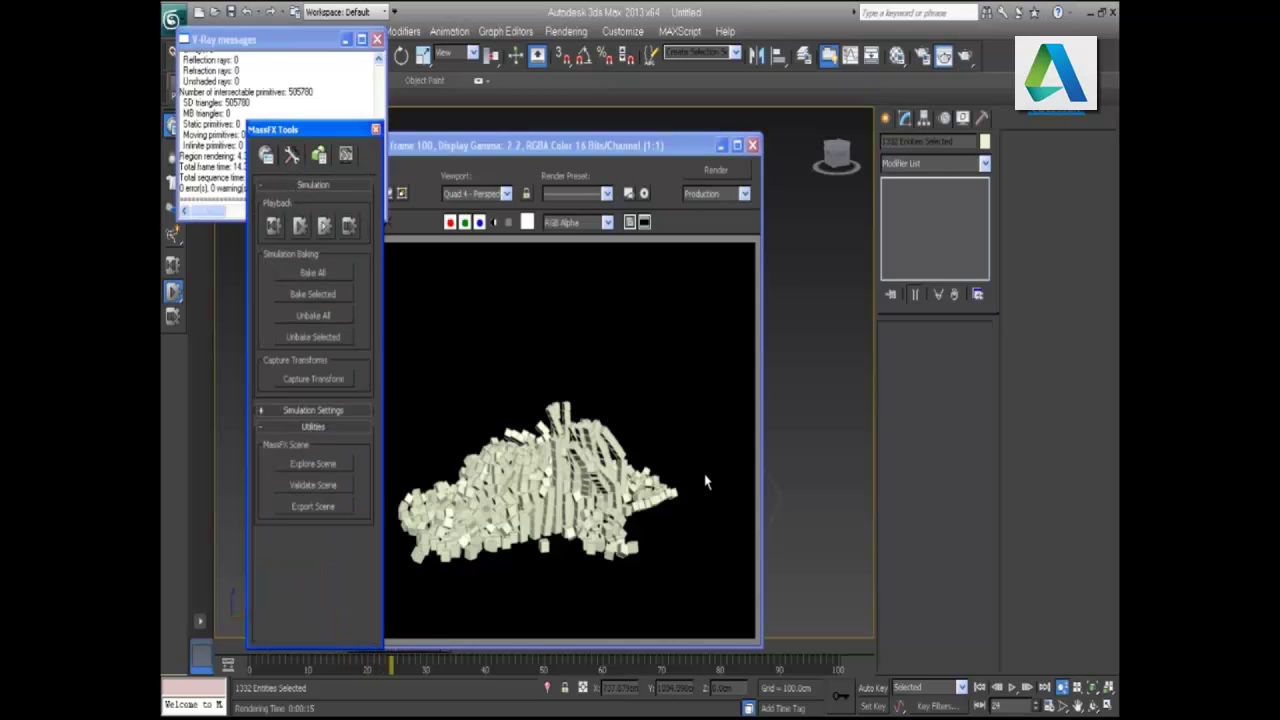
click(172, 290)
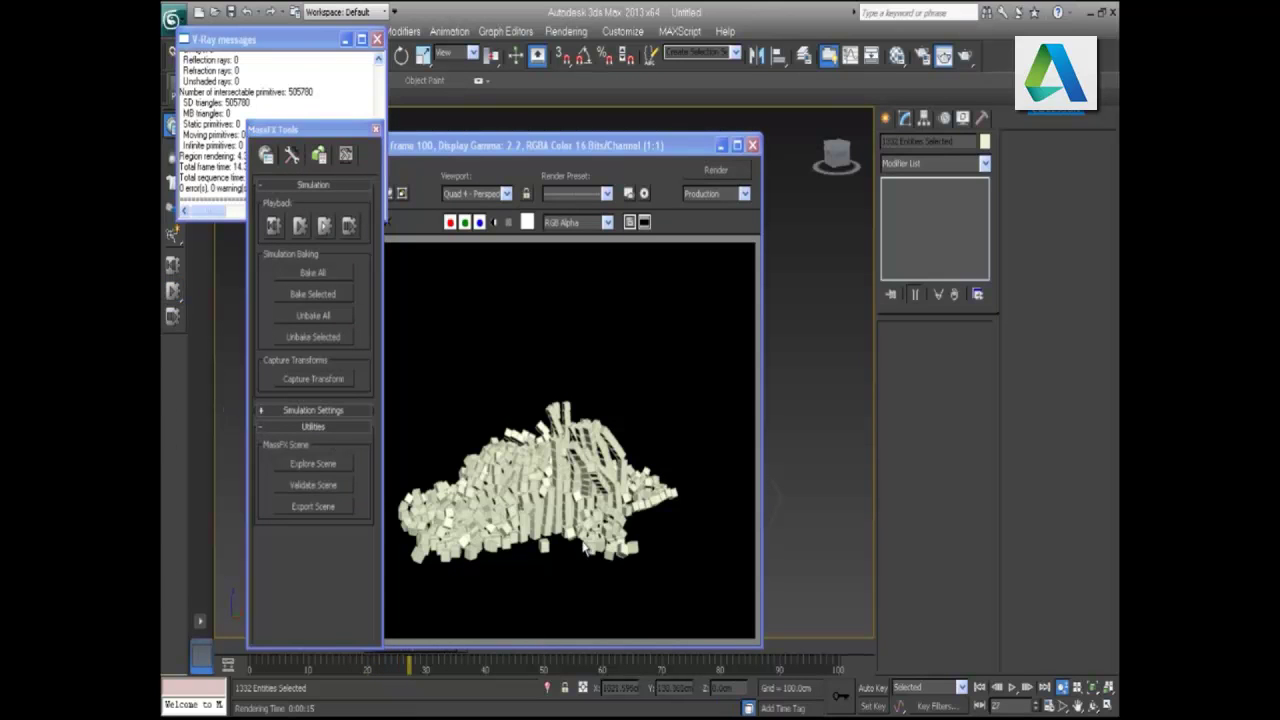
Step: Bring up the frame-100 render window, move it aside, and close it
click(586, 548)
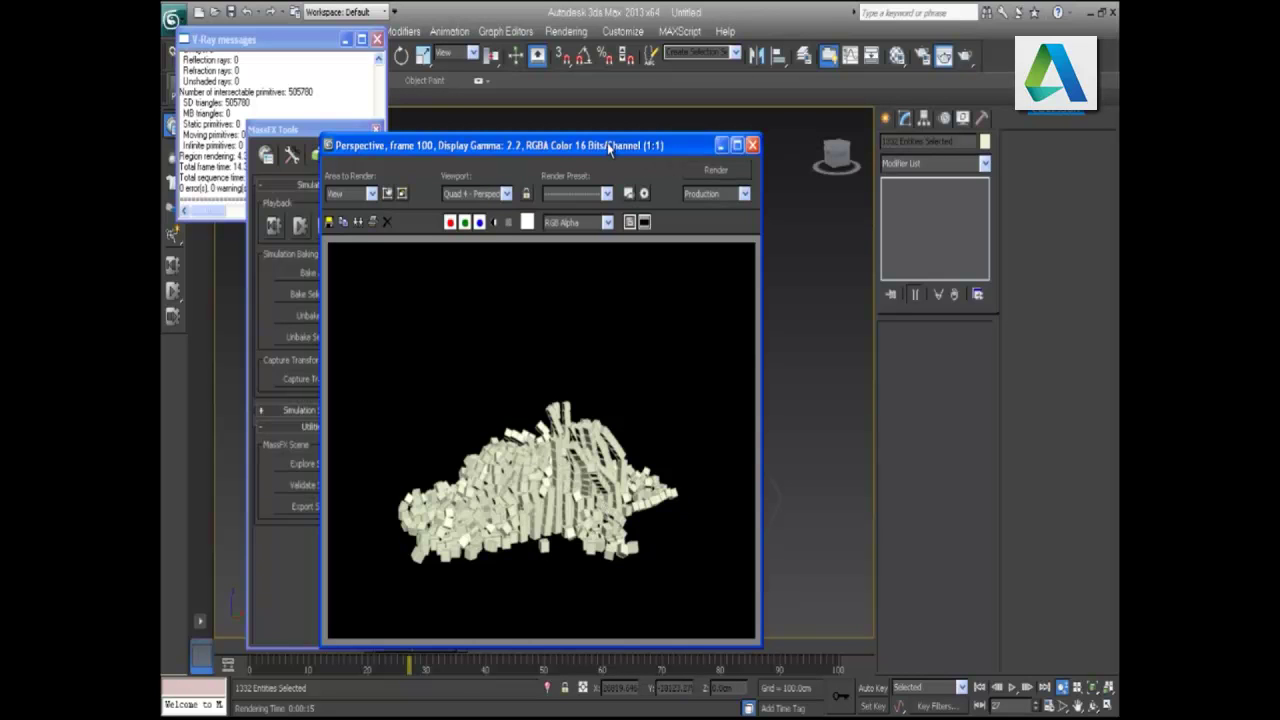
drag(608, 147, 896, 154)
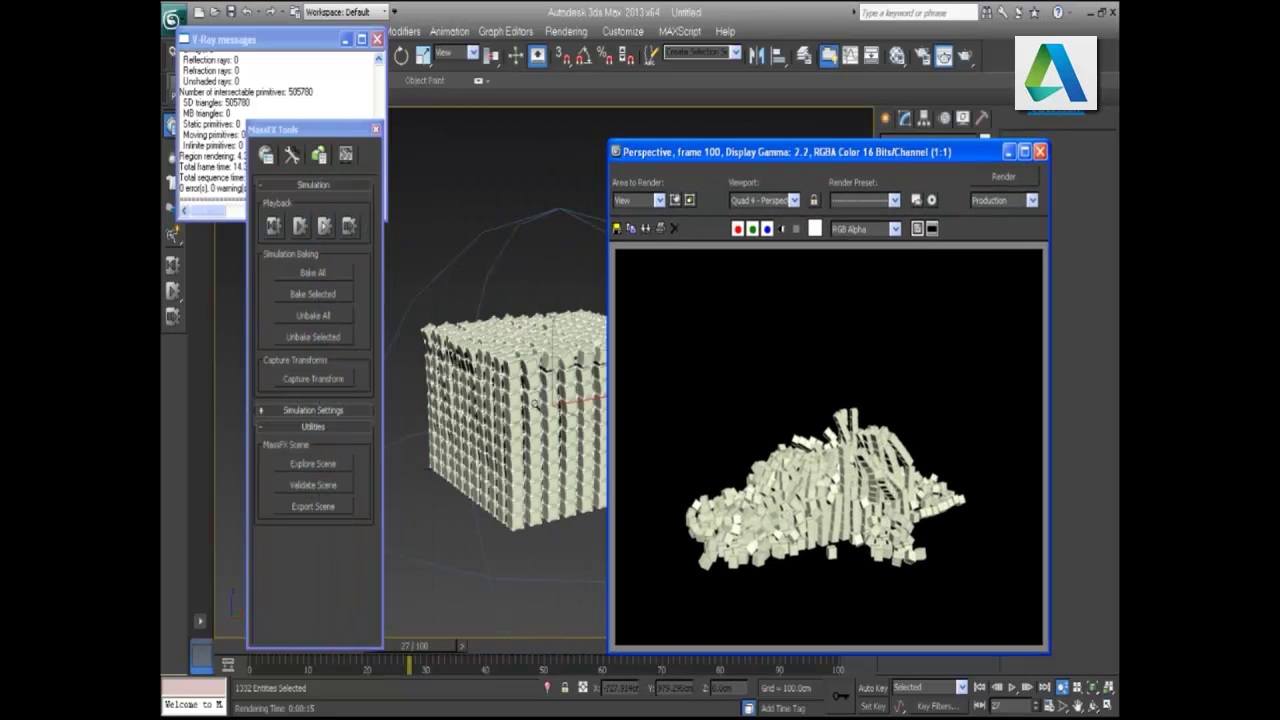
click(1040, 151)
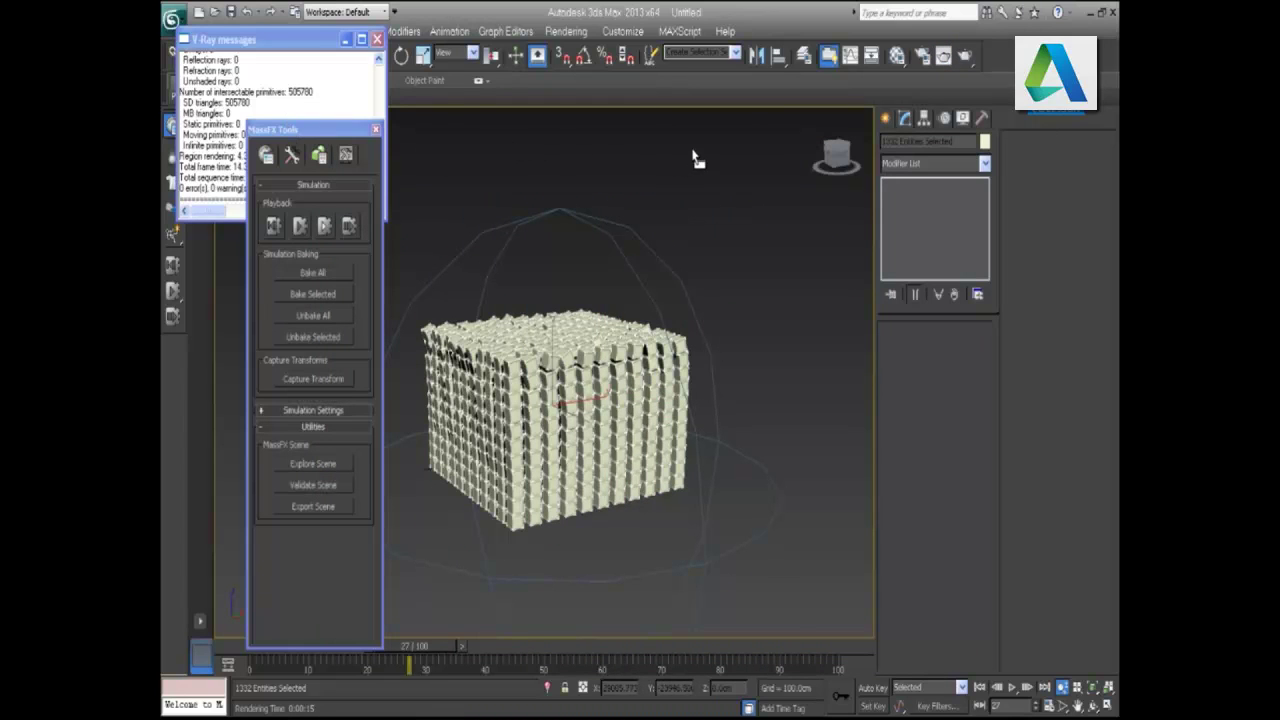
Step: Reset the simulation and bake all the boxes' MassFX motion to keyframes
drag(291, 130, 697, 156)
click(713, 335)
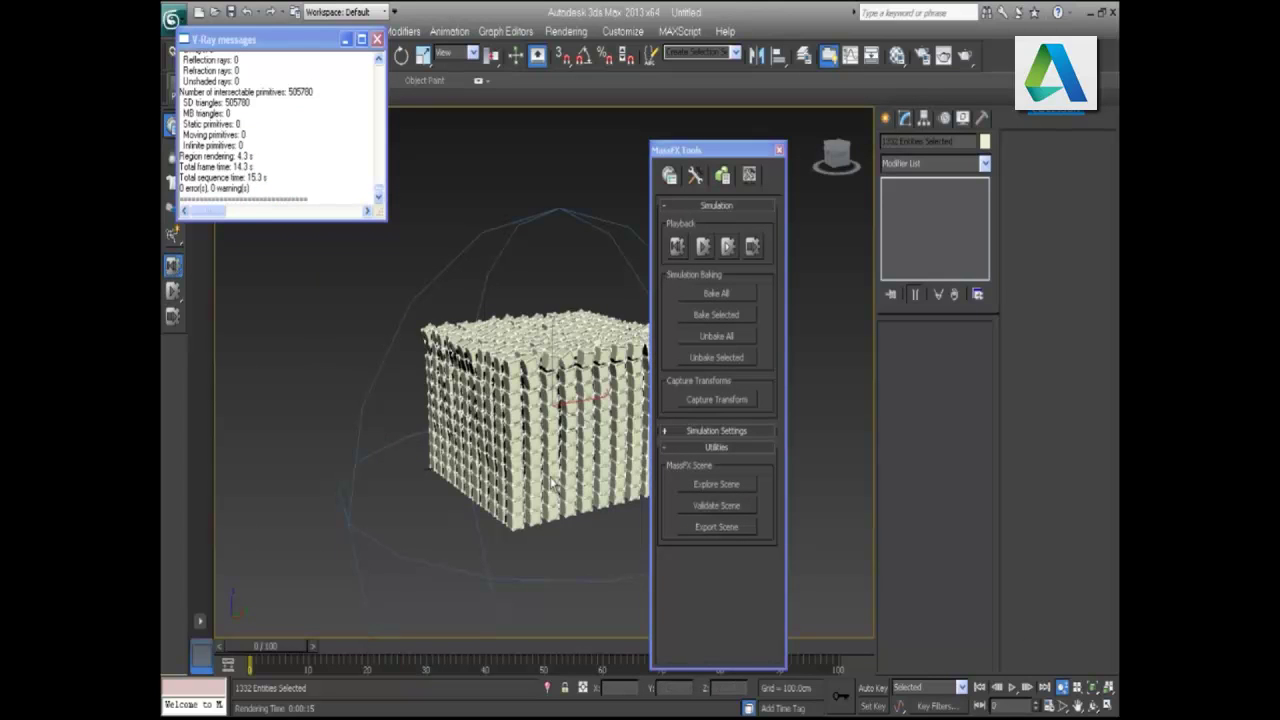
click(728, 296)
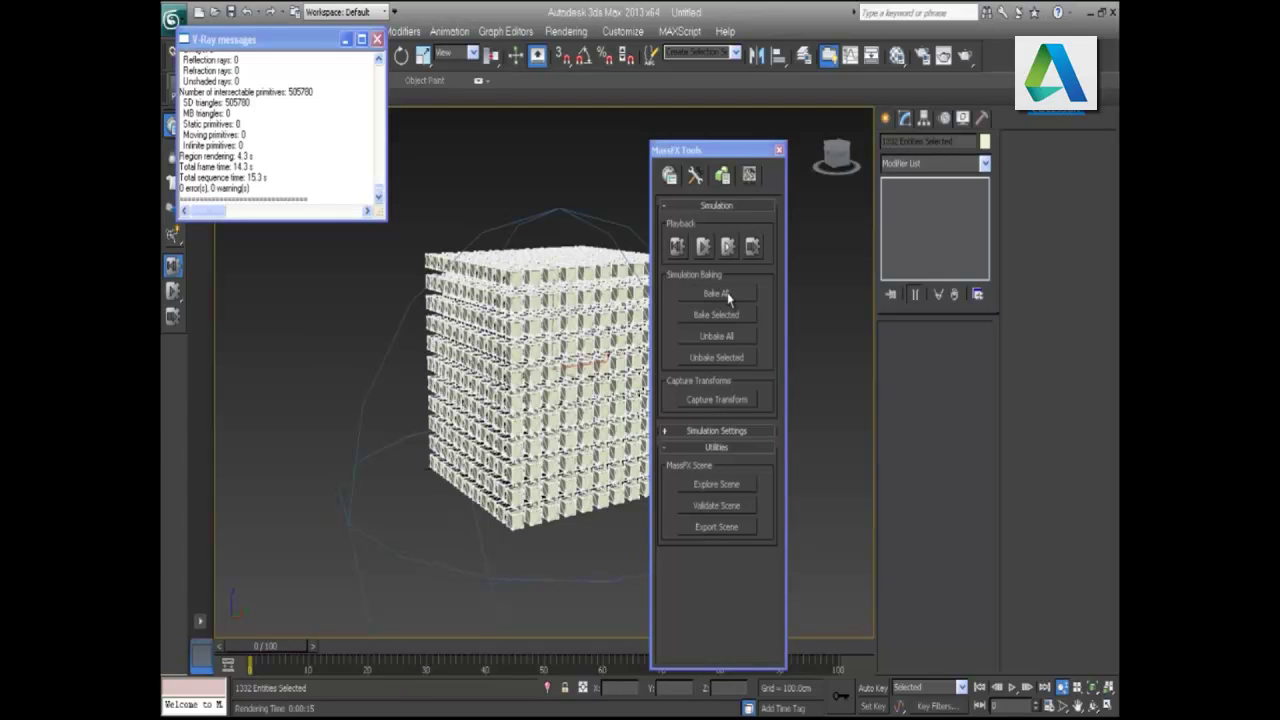
click(728, 296)
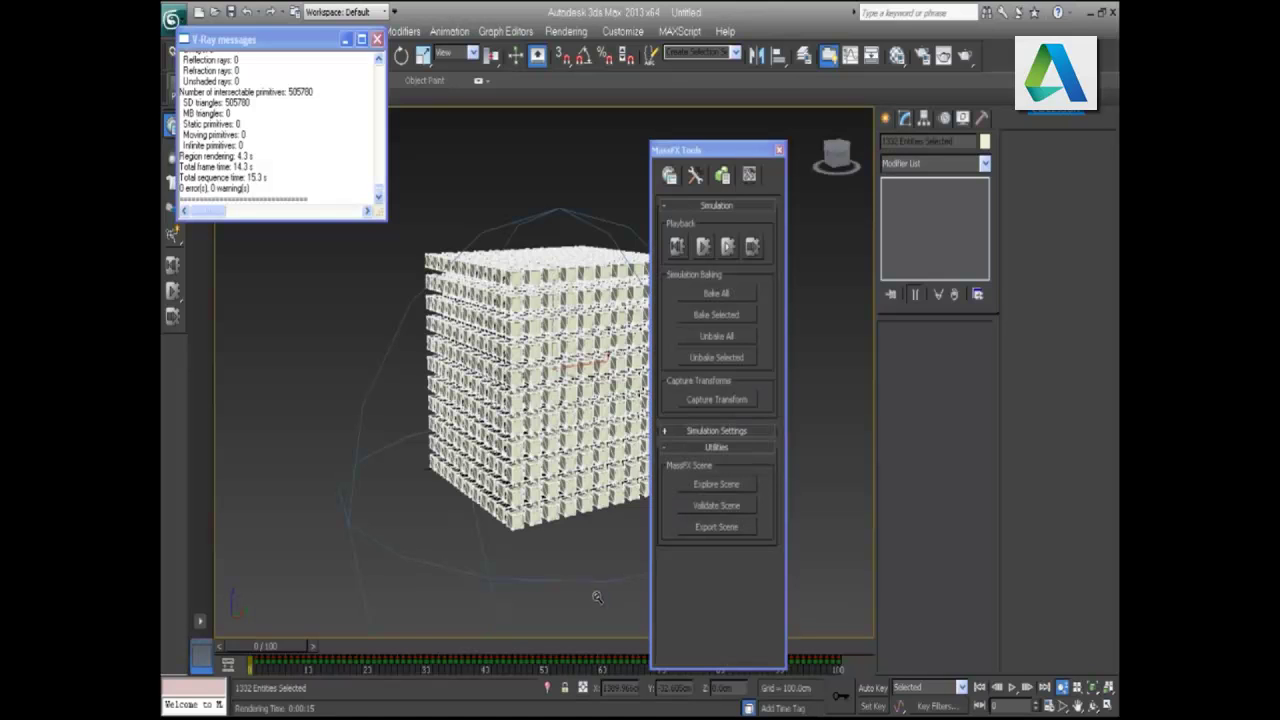
click(777, 154)
Step: Close MassFX Tools, play the baked explosion, then rewind to frame 0
click(777, 154)
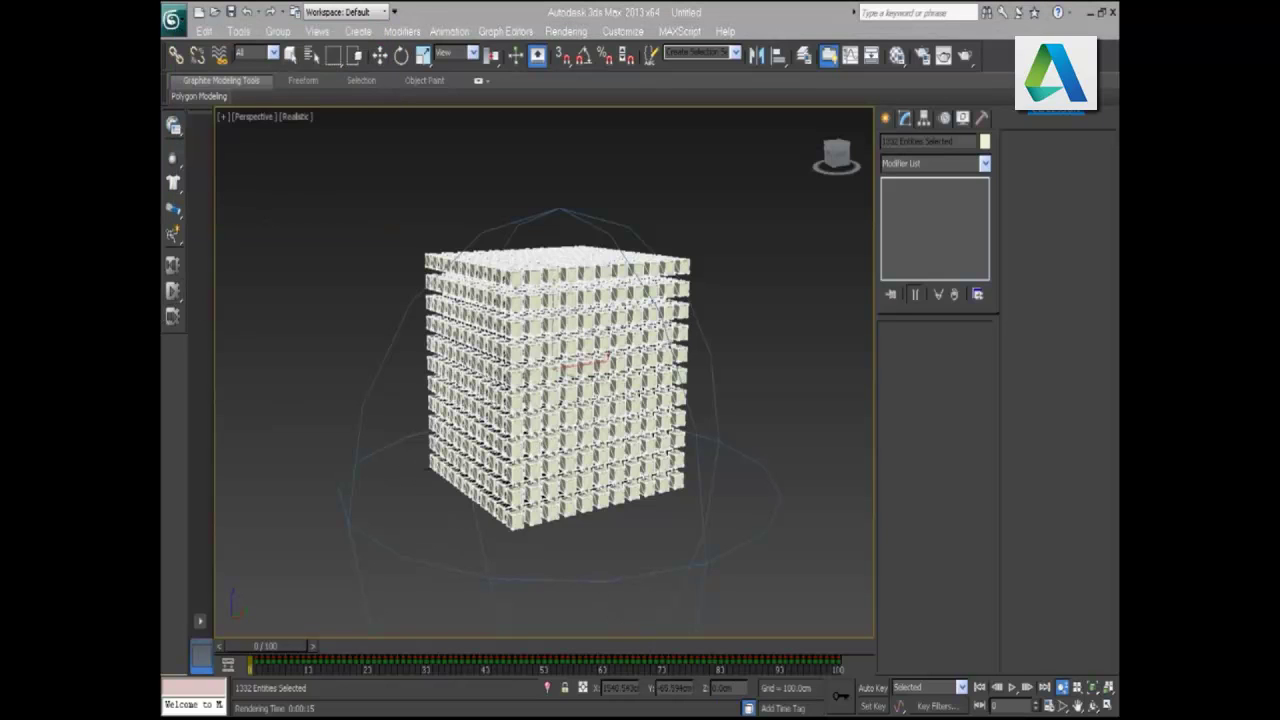
click(1013, 688)
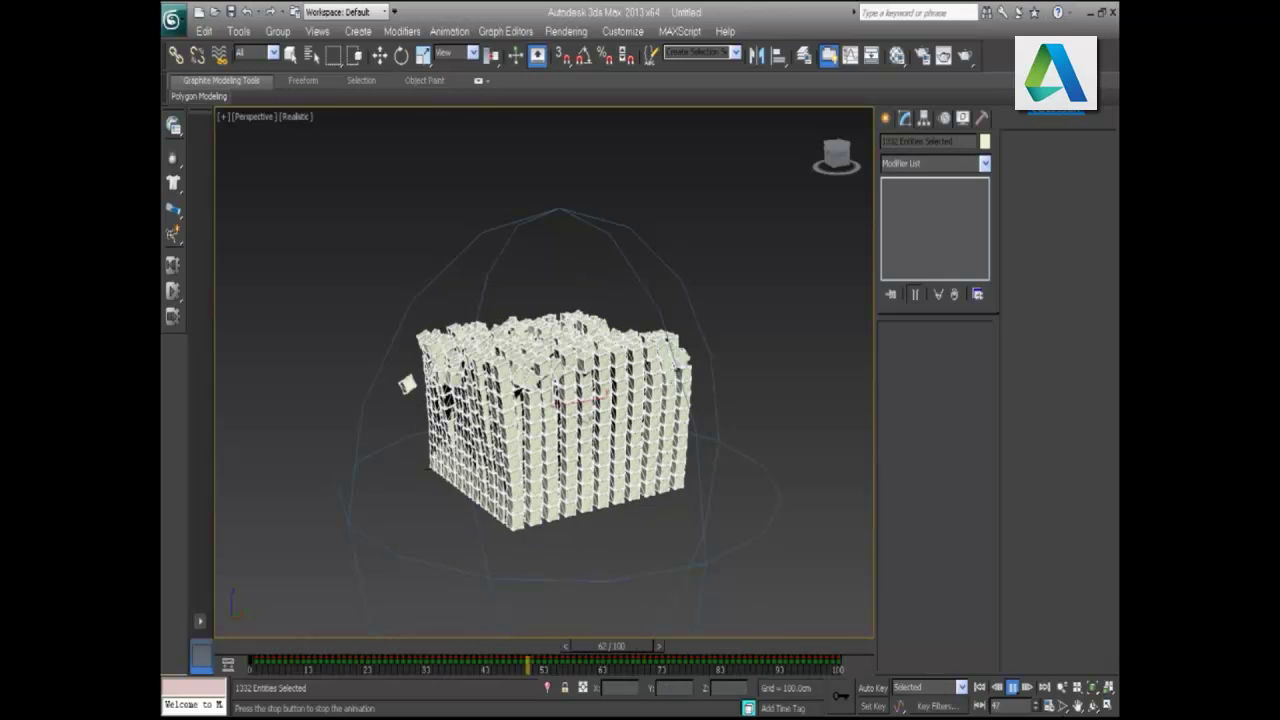
click(980, 688)
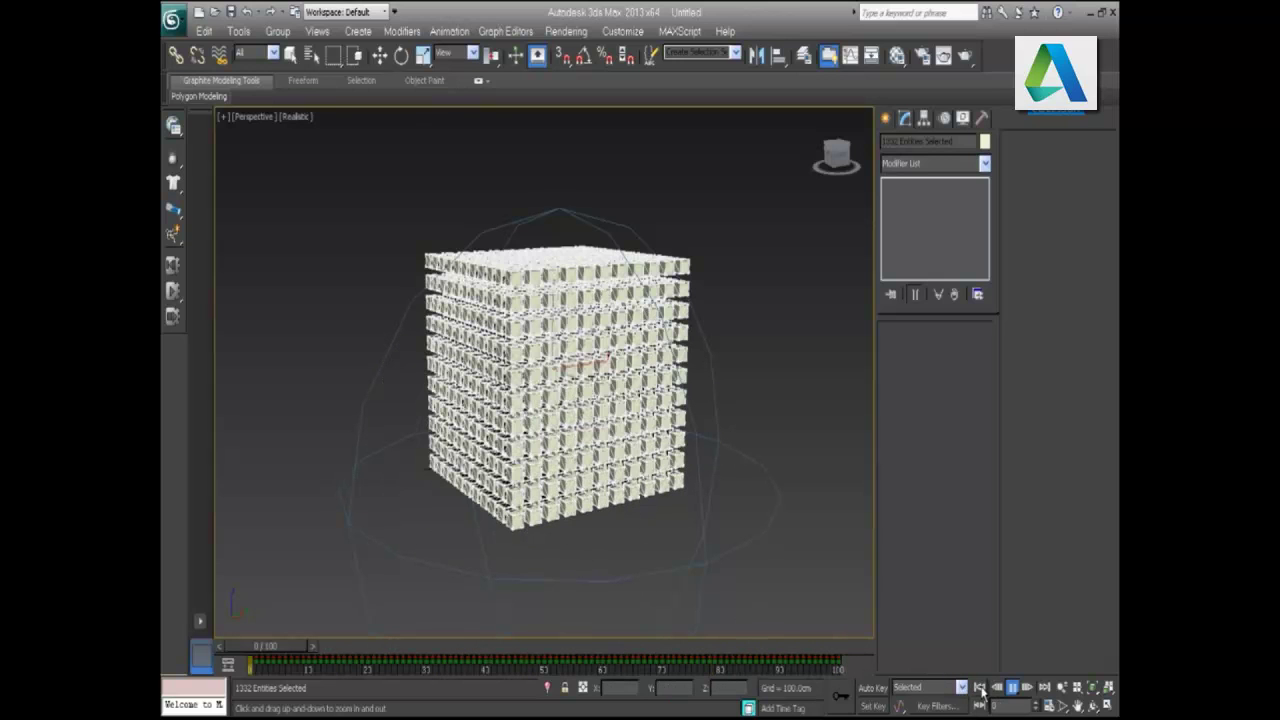
Step: Confirm Time Configuration, replay the baked animation, and stop at frame 100 on the collapsed pile
click(1048, 706)
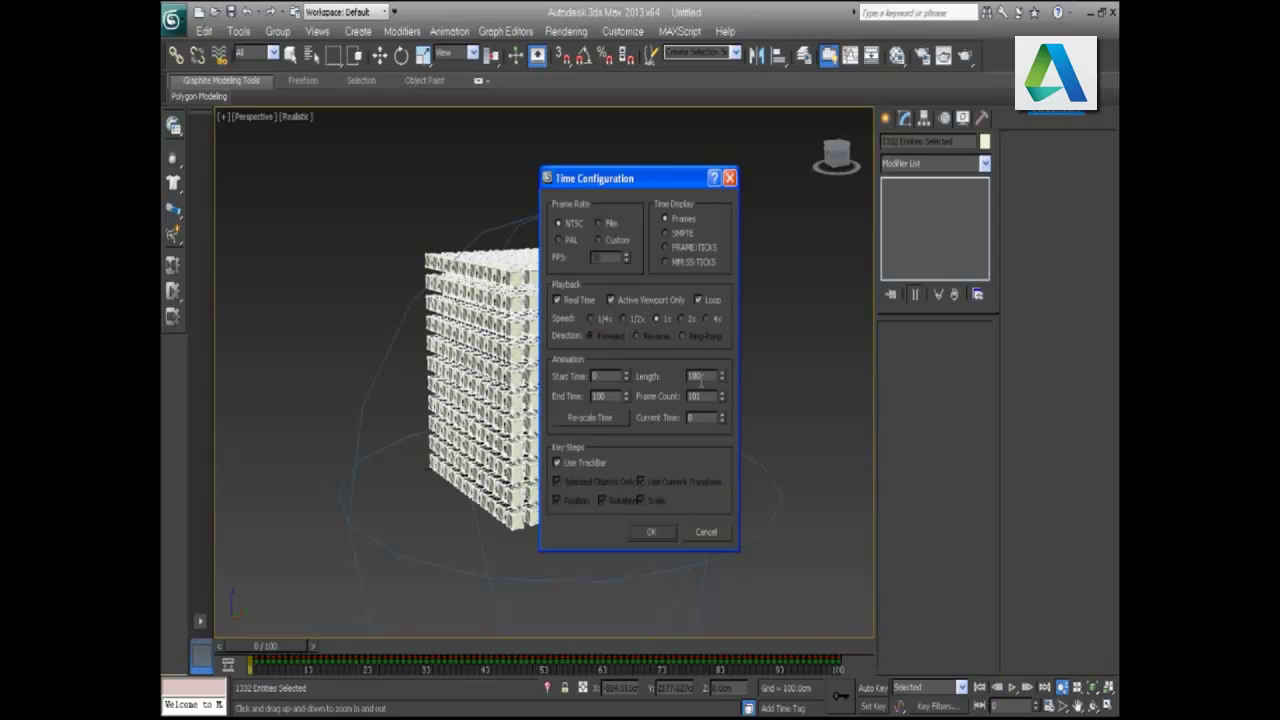
click(653, 530)
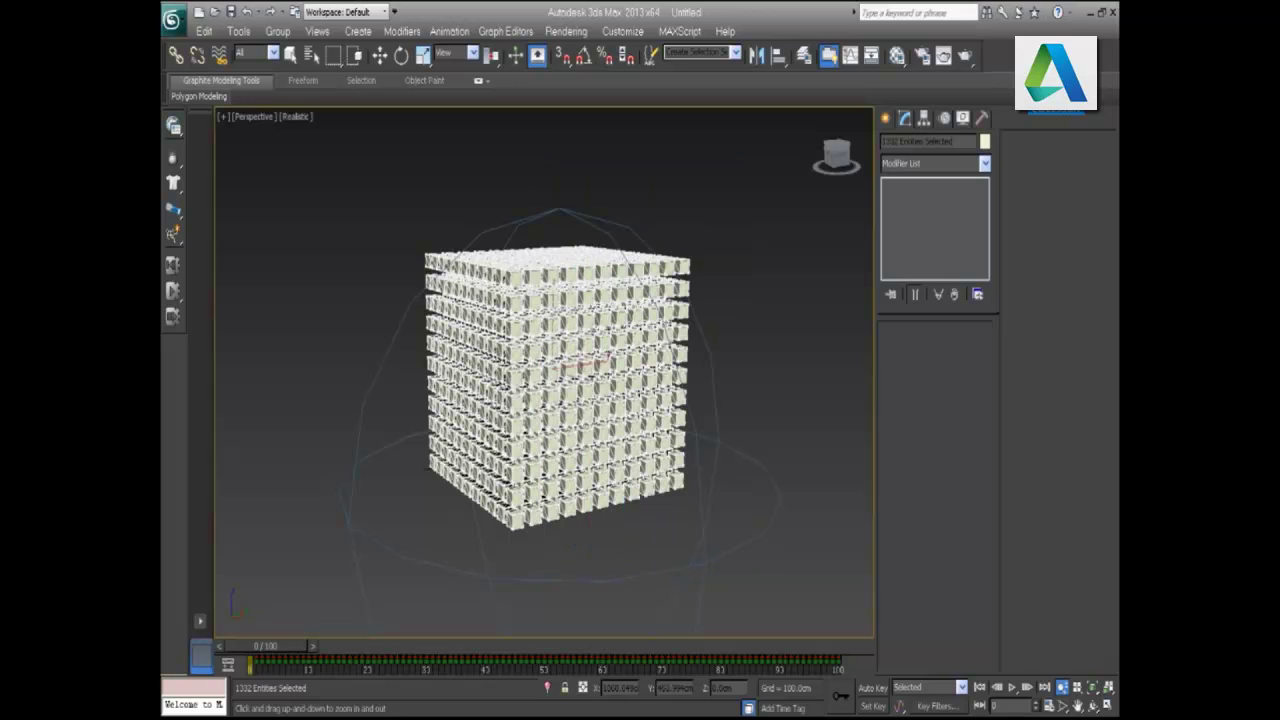
click(1012, 692)
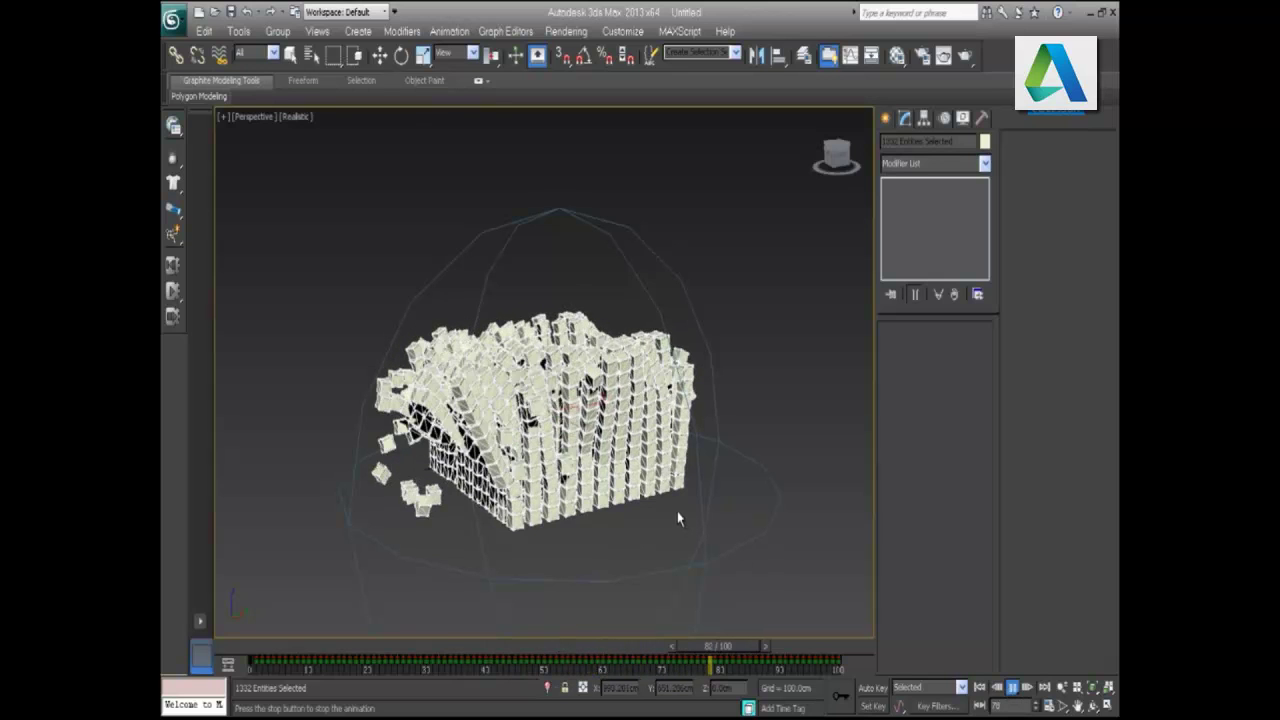
click(1012, 688)
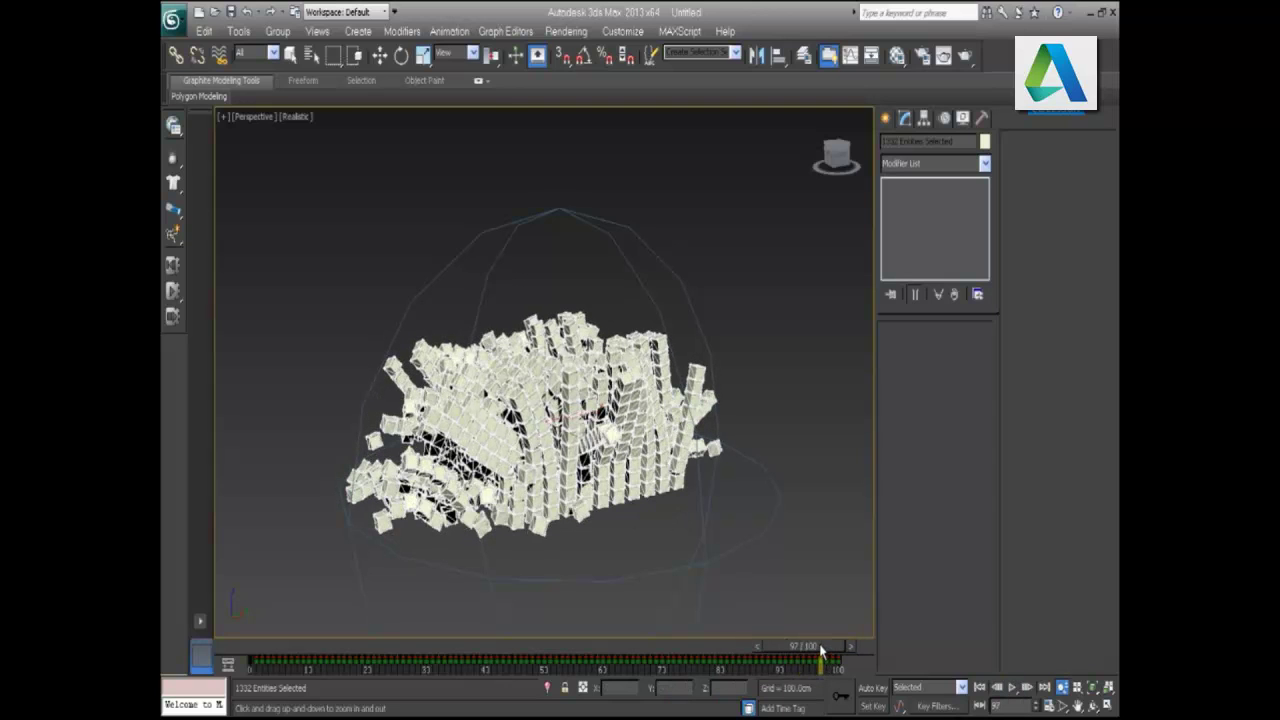
drag(836, 650, 846, 650)
key(alt+z)
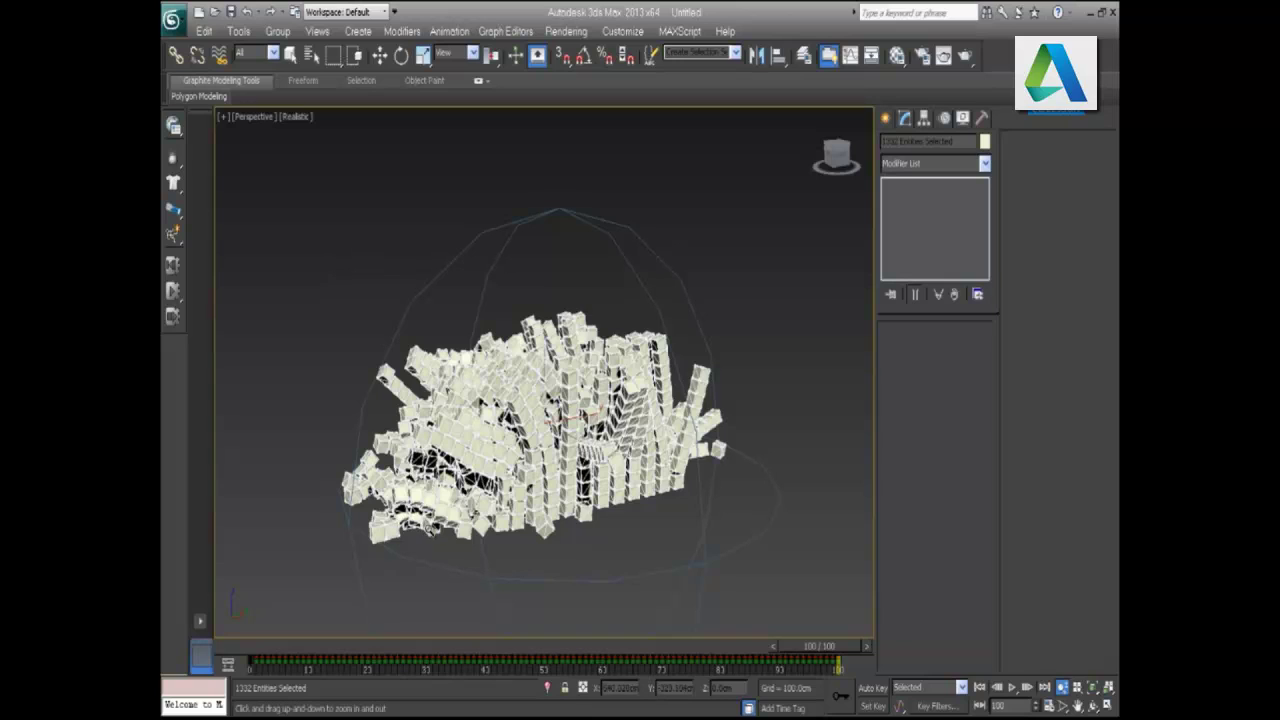
click(386, 59)
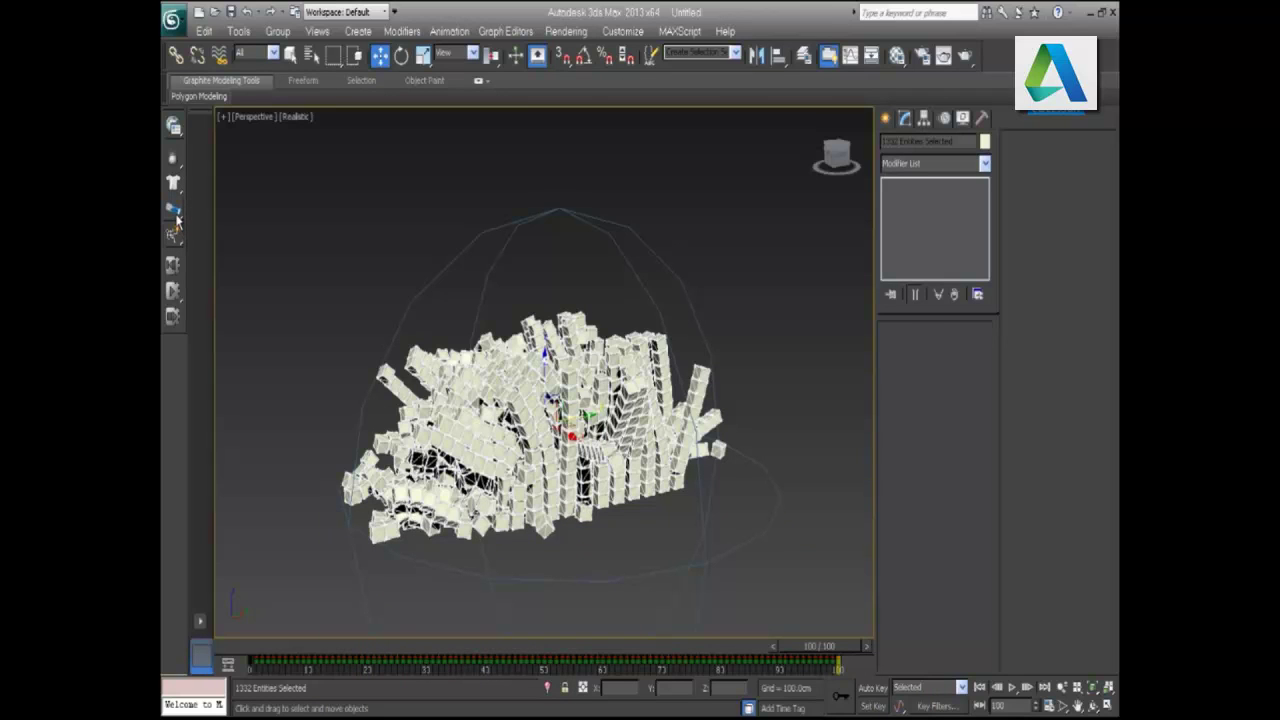
click(174, 212)
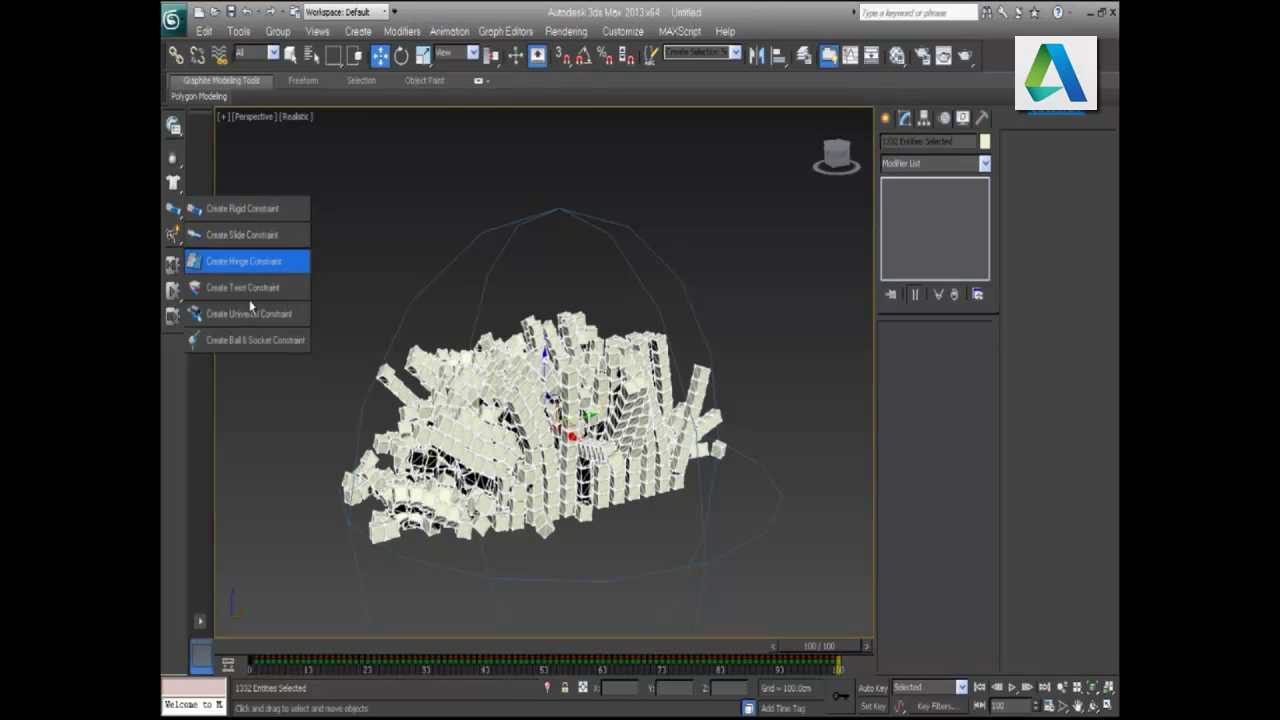
click(245, 399)
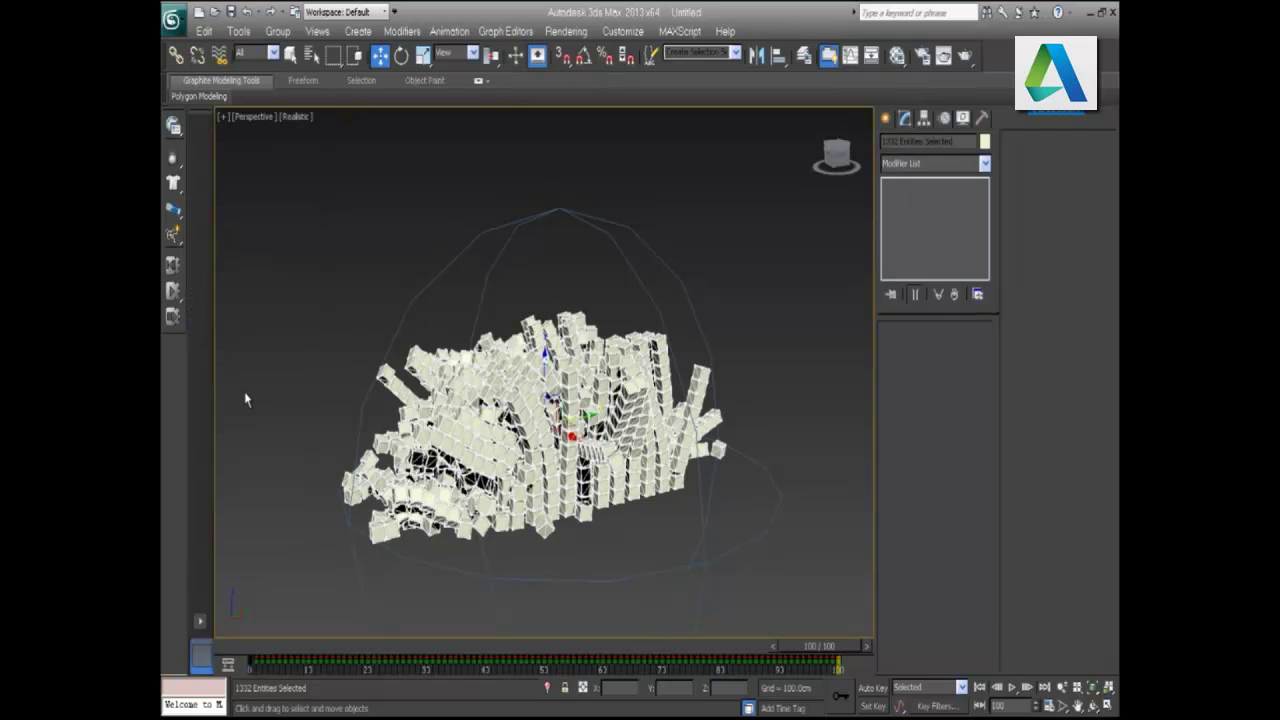